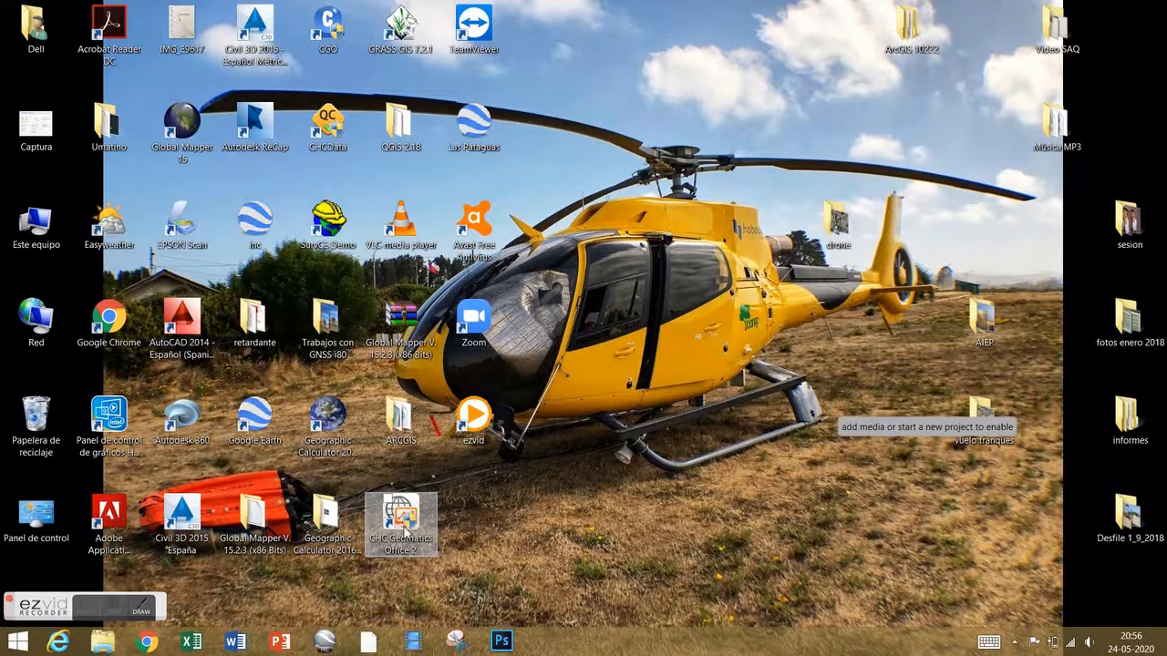
# Launch CHC Geomatics Office 2 from its desktop shortcut to reach the Start page.
pyautogui.doubleClick(405, 524)
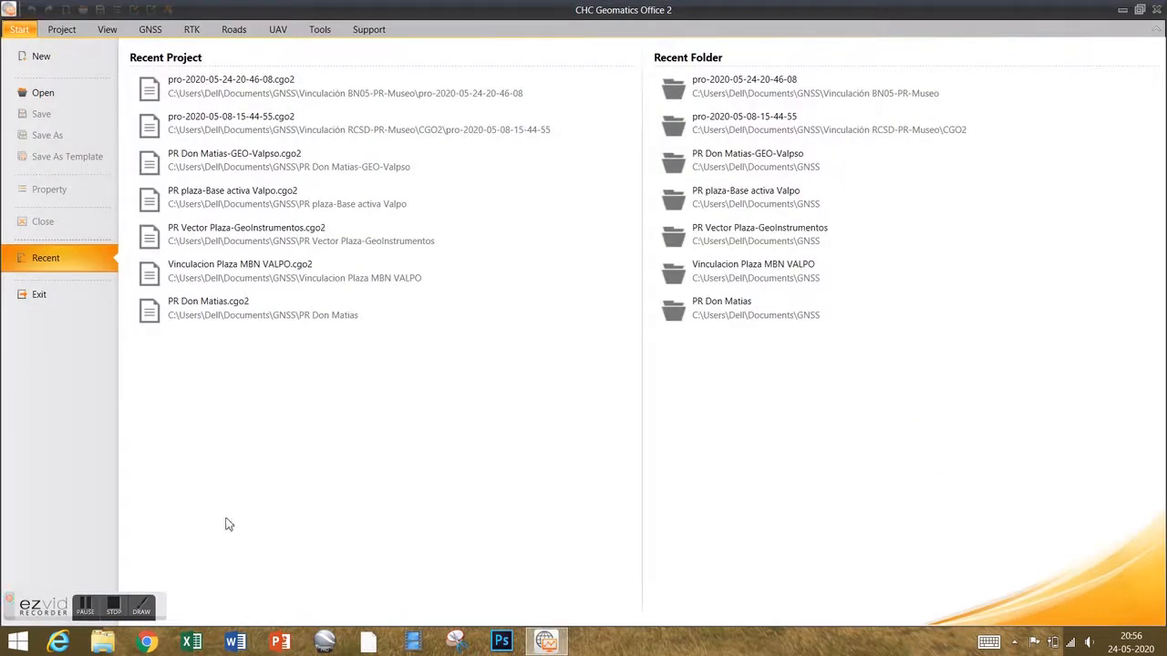
# Start a new project and name it 'PostProceso Museo'.
pyautogui.click(43, 57)
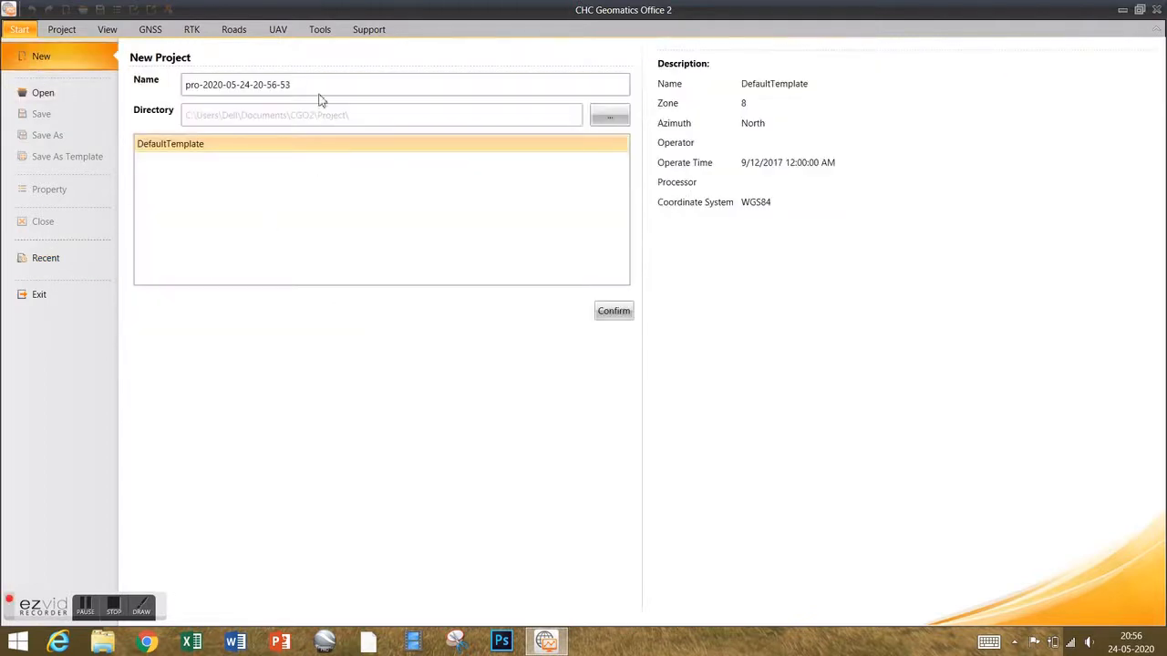
pyautogui.moveTo(315, 85); pyautogui.dragTo(177, 95)
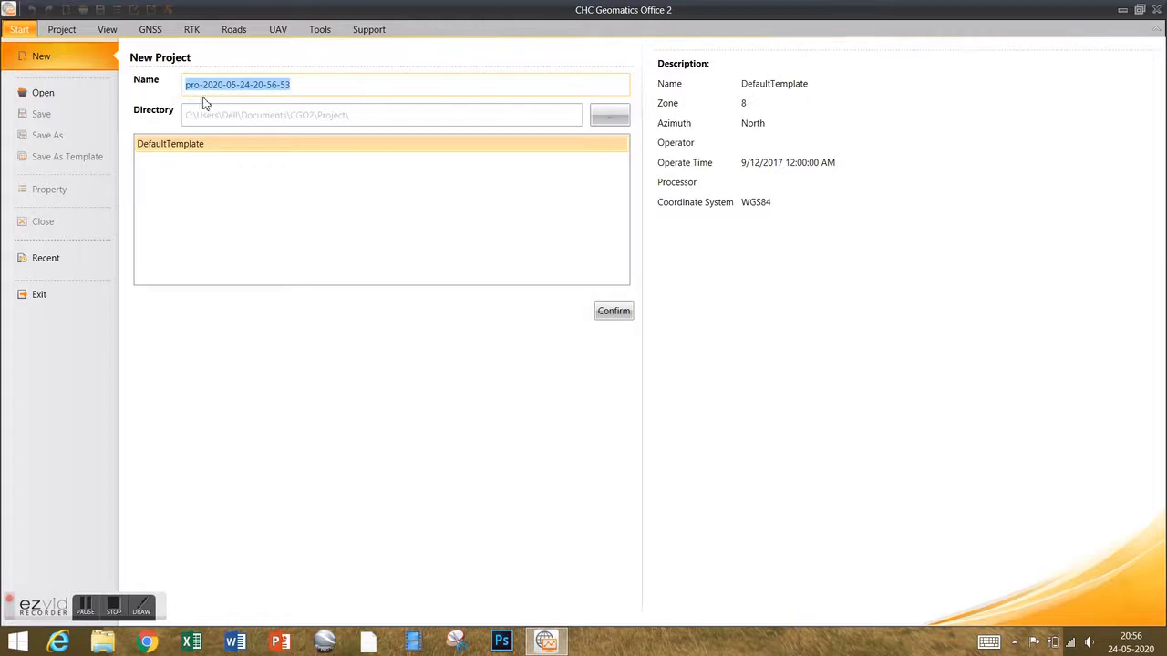
pyautogui.write('PostProceso Museo')
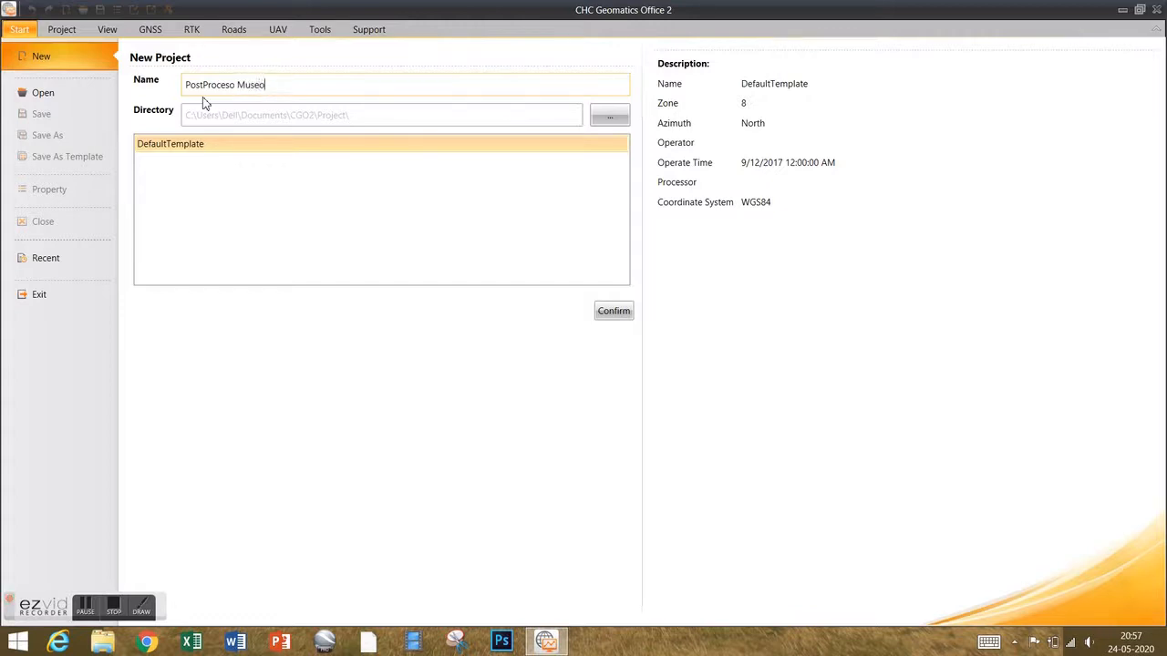
# Set the project folder to Documents\GNSS\Vinculación BN05-PR-Museo.
pyautogui.click(614, 119)
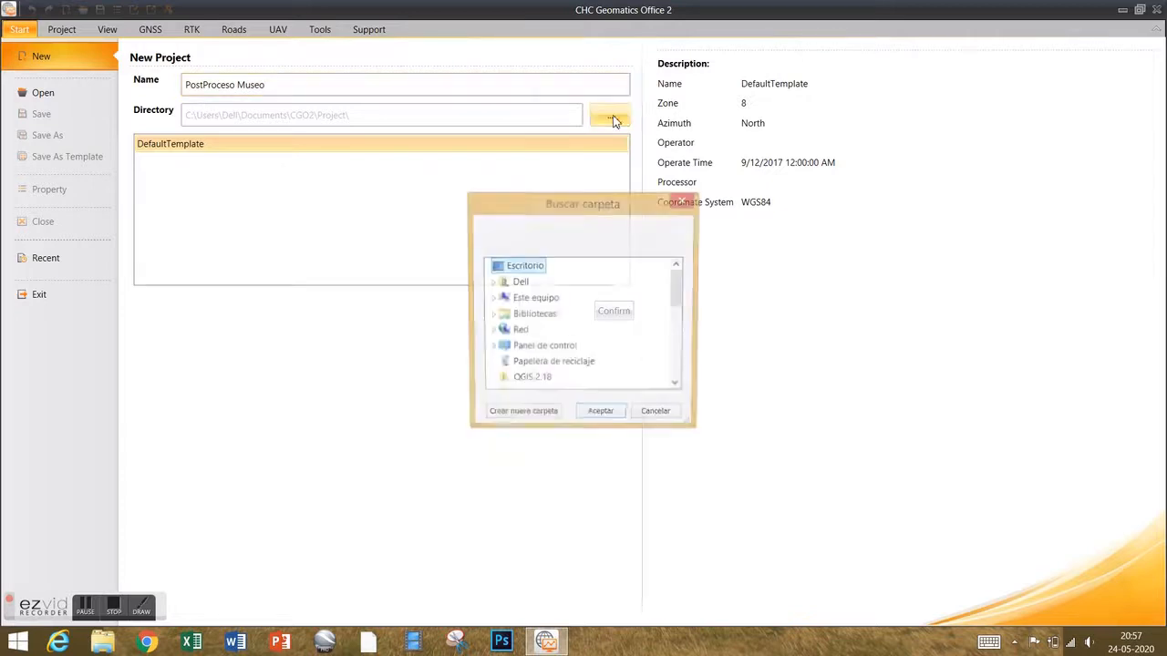
pyautogui.click(492, 299)
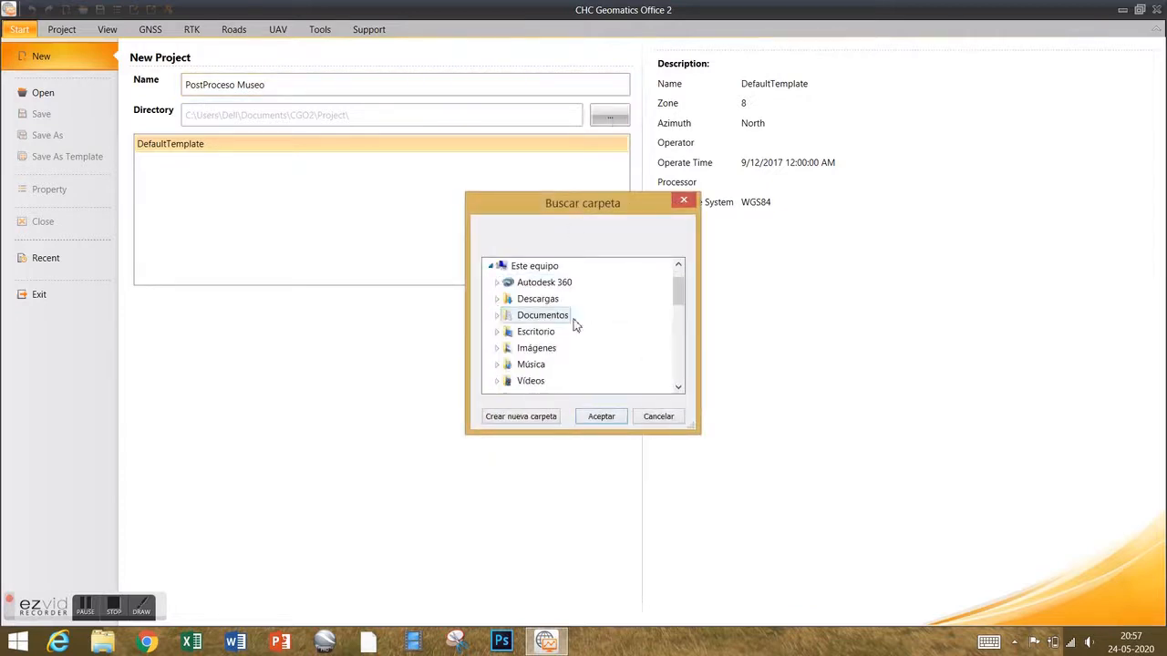
pyautogui.click(497, 315)
pyautogui.scroll(-1, 679, 290)
pyautogui.moveTo(679, 290); pyautogui.dragTo(682, 306)
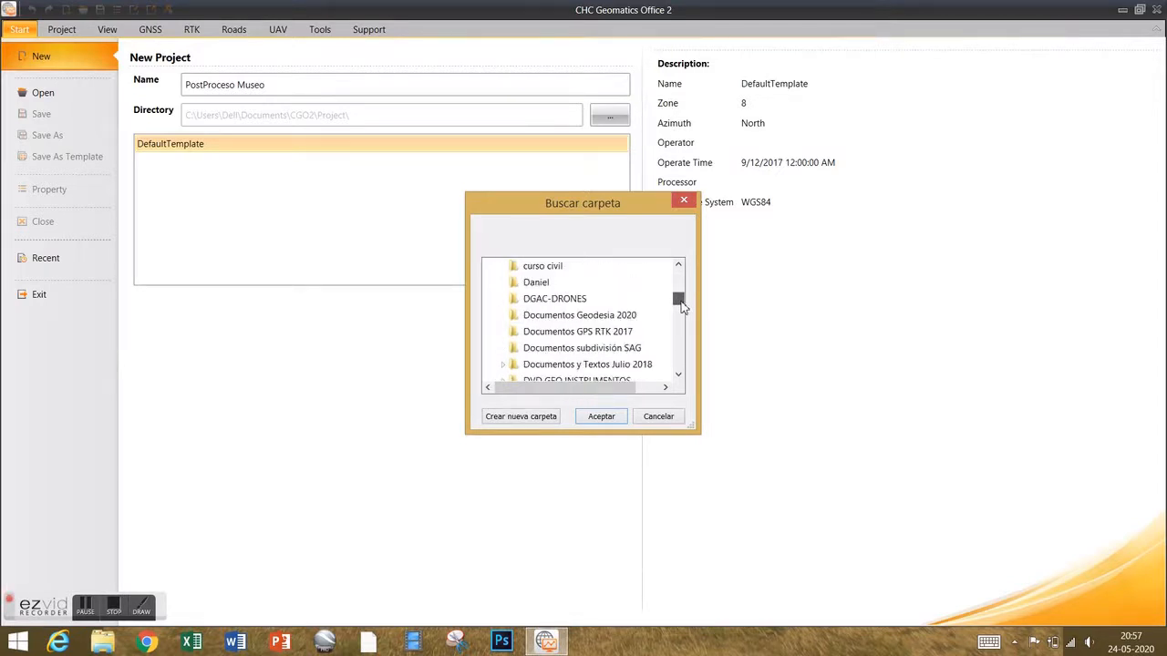
pyautogui.scroll(-1, 682, 307)
pyautogui.scroll(-5, 682, 307)
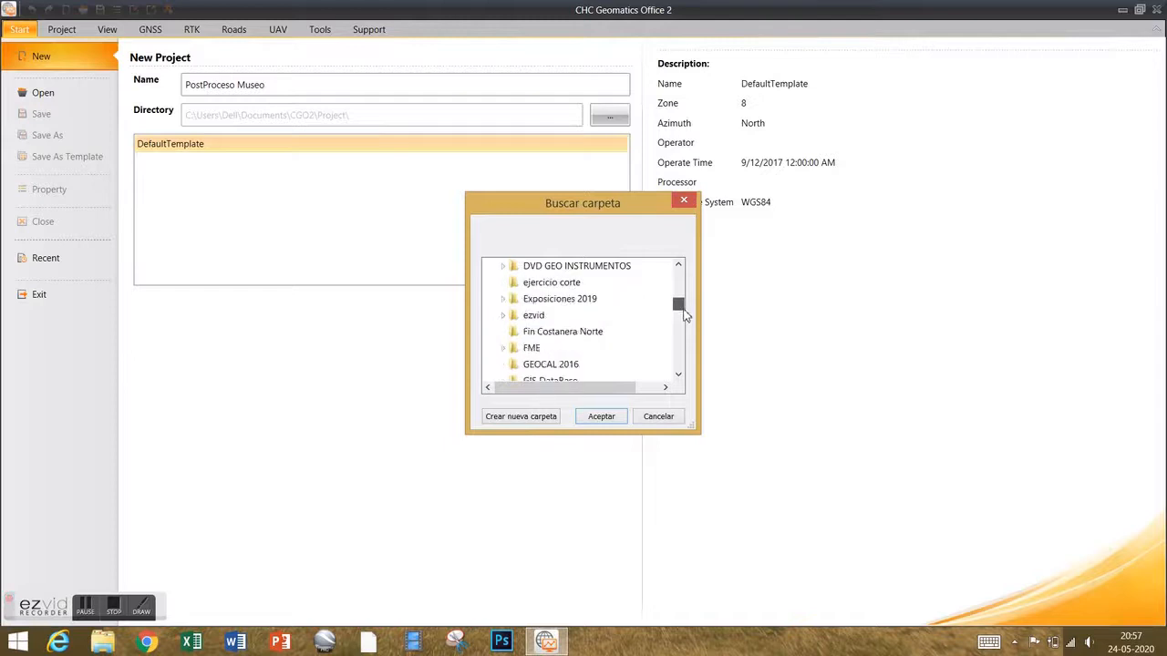
pyautogui.click(504, 283)
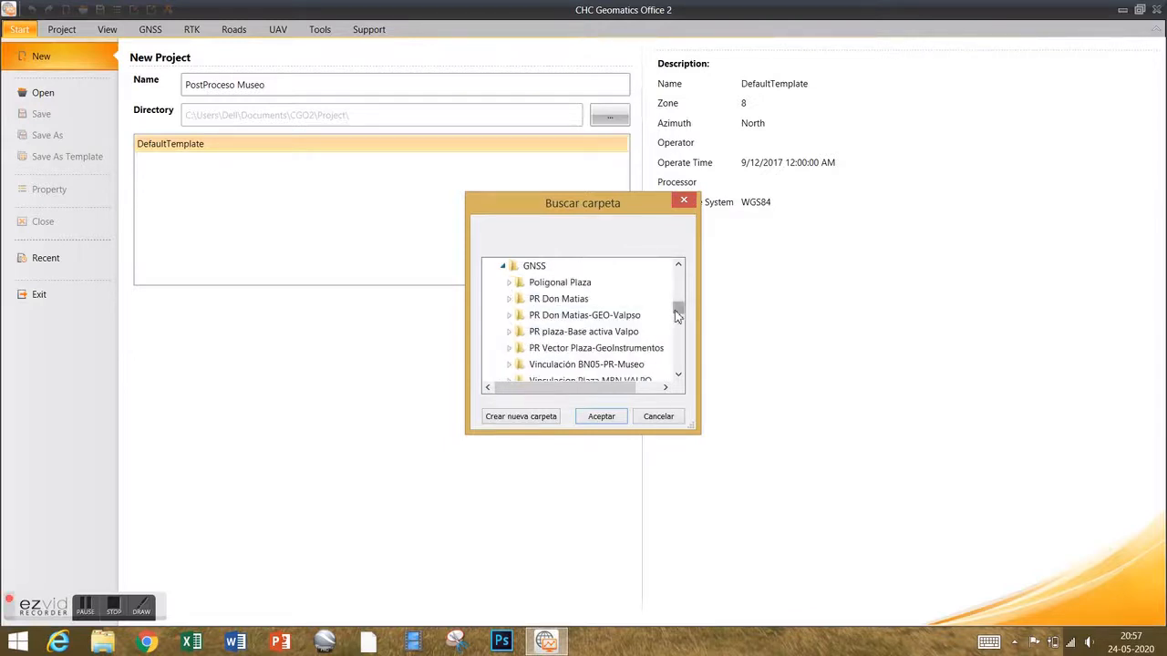
pyautogui.scroll(-2, 678, 315)
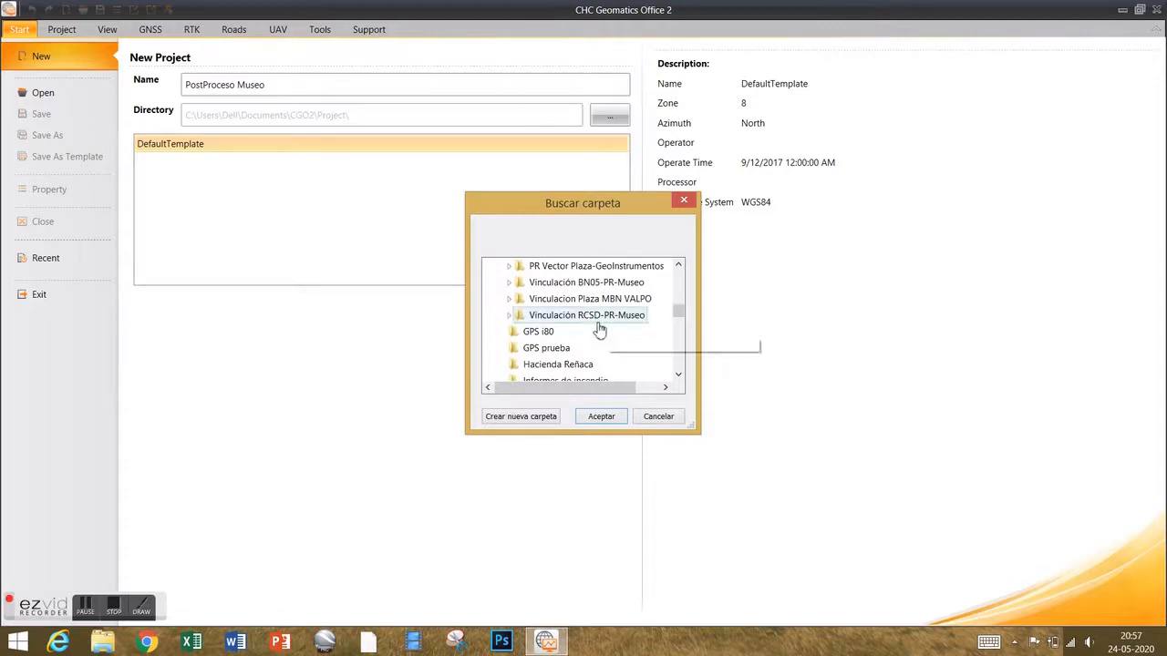
pyautogui.click(563, 283)
pyautogui.click(603, 417)
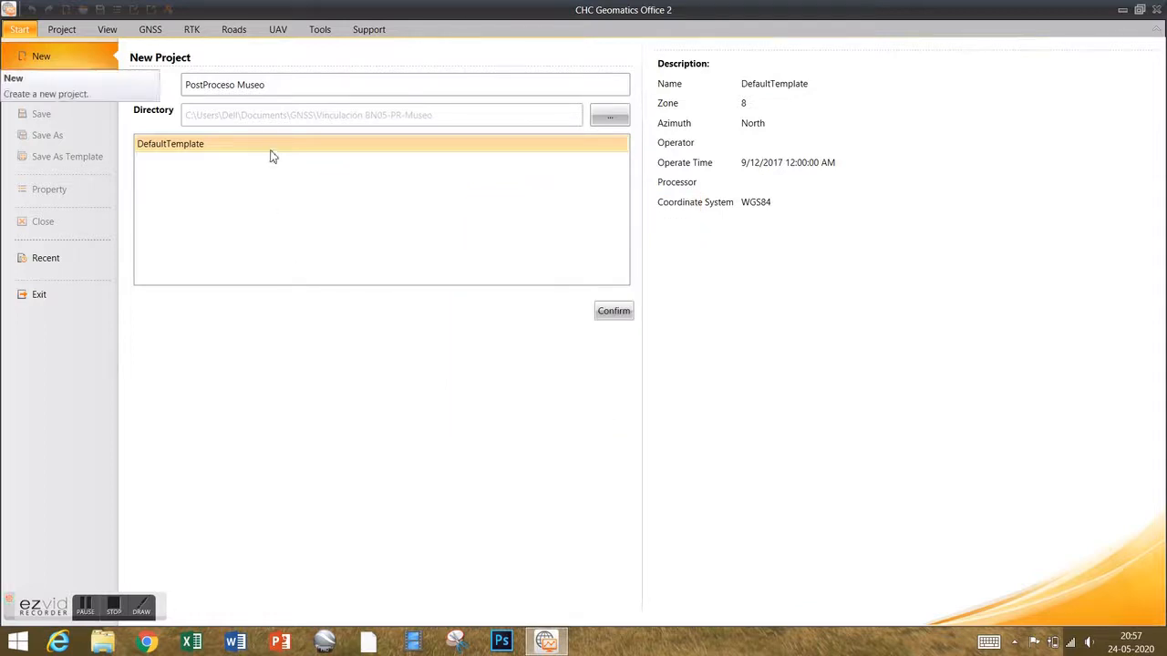
# Create the project and enter the operator's and processor's names in Basic Info.
pyautogui.click(616, 312)
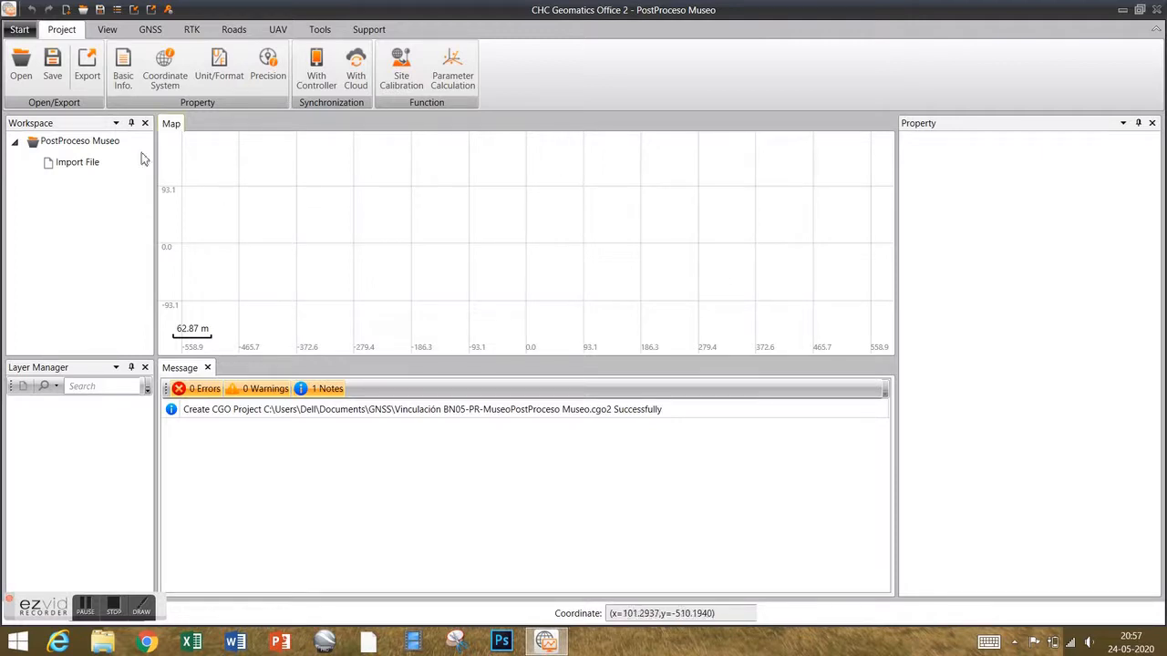
pyautogui.click(129, 90)
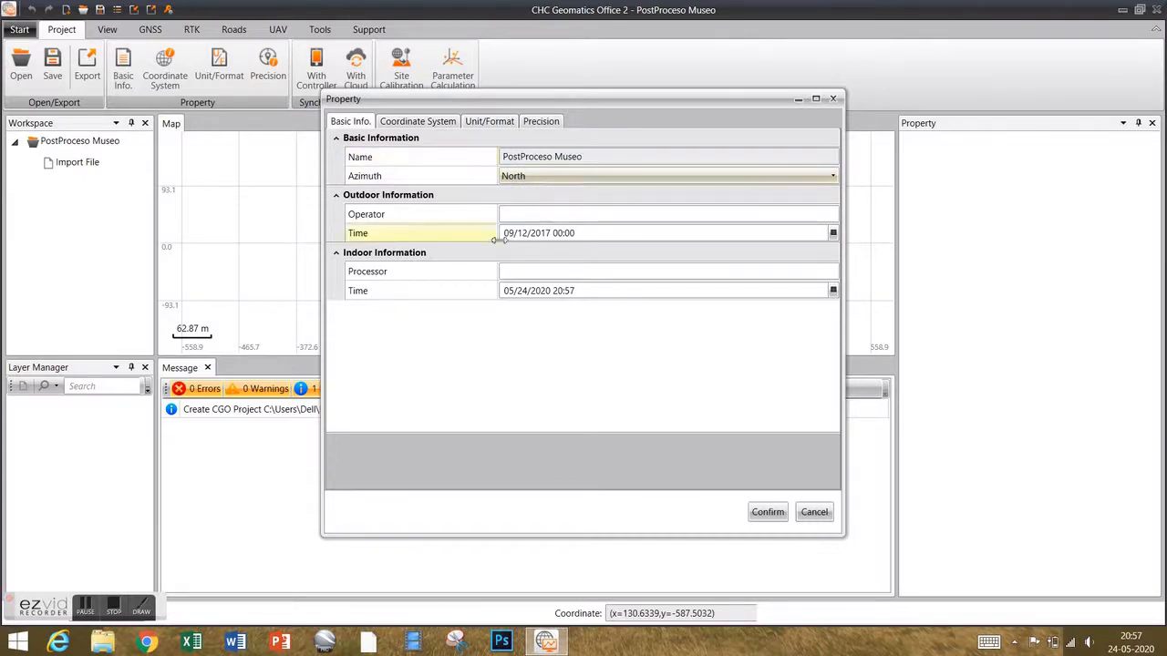
pyautogui.click(531, 214)
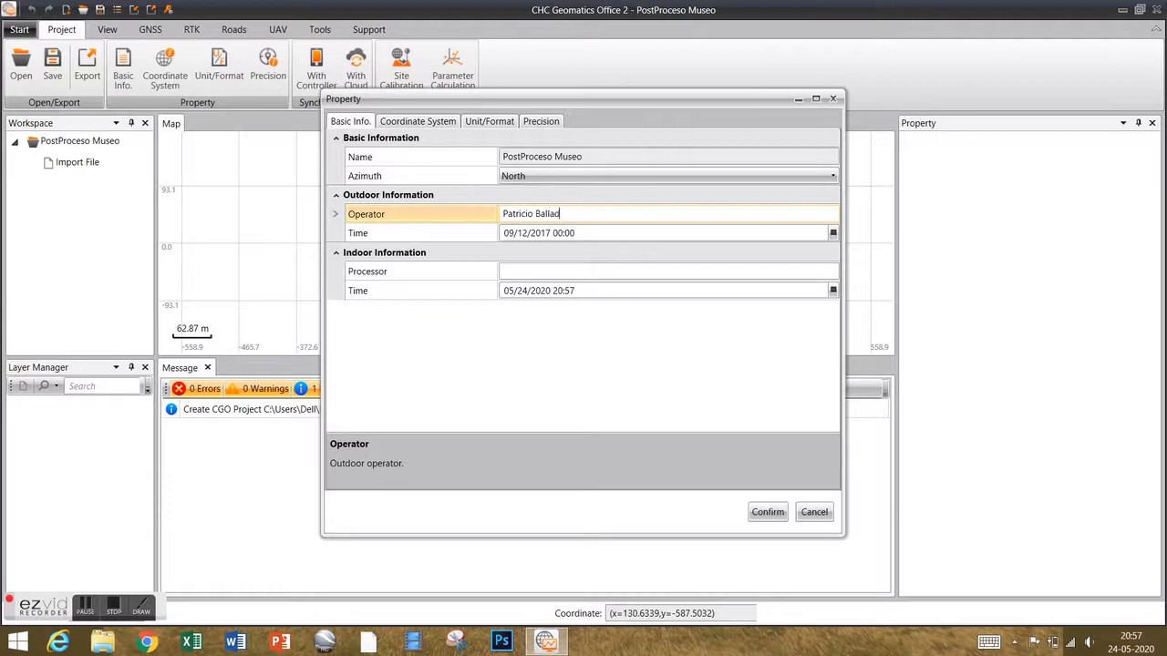
pyautogui.click(545, 270)
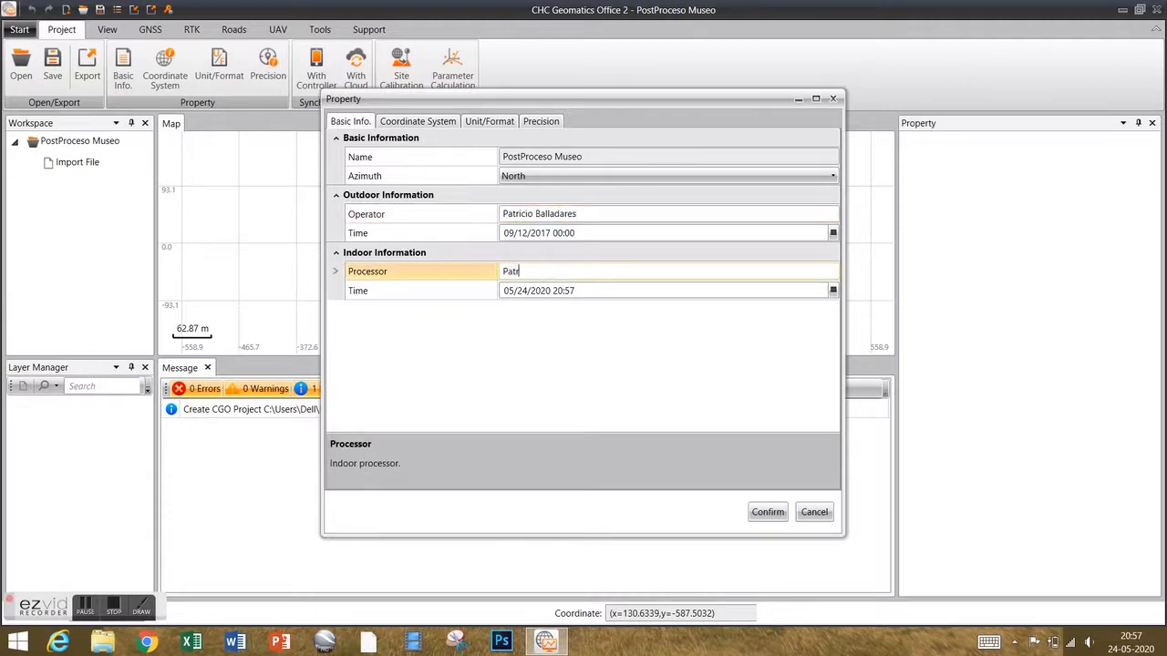
# Assign coordinate system UTM WGS 84 UTM zone 19S from DatumRoot > World.
pyautogui.click(430, 122)
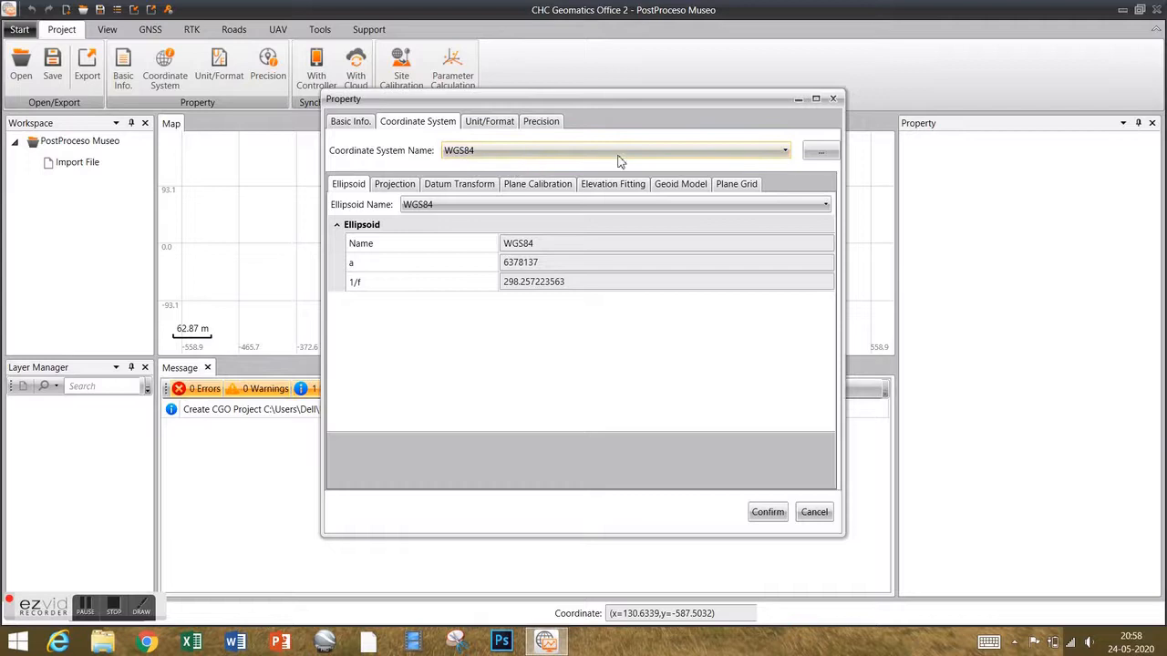
pyautogui.click(818, 157)
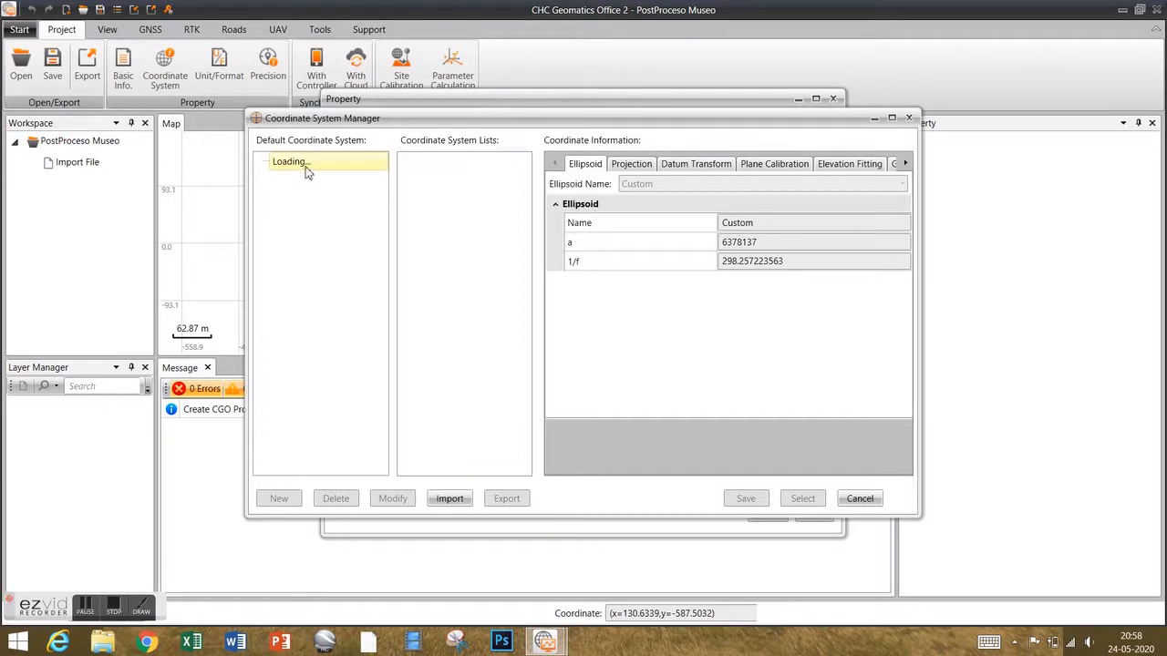
pyautogui.click(262, 162)
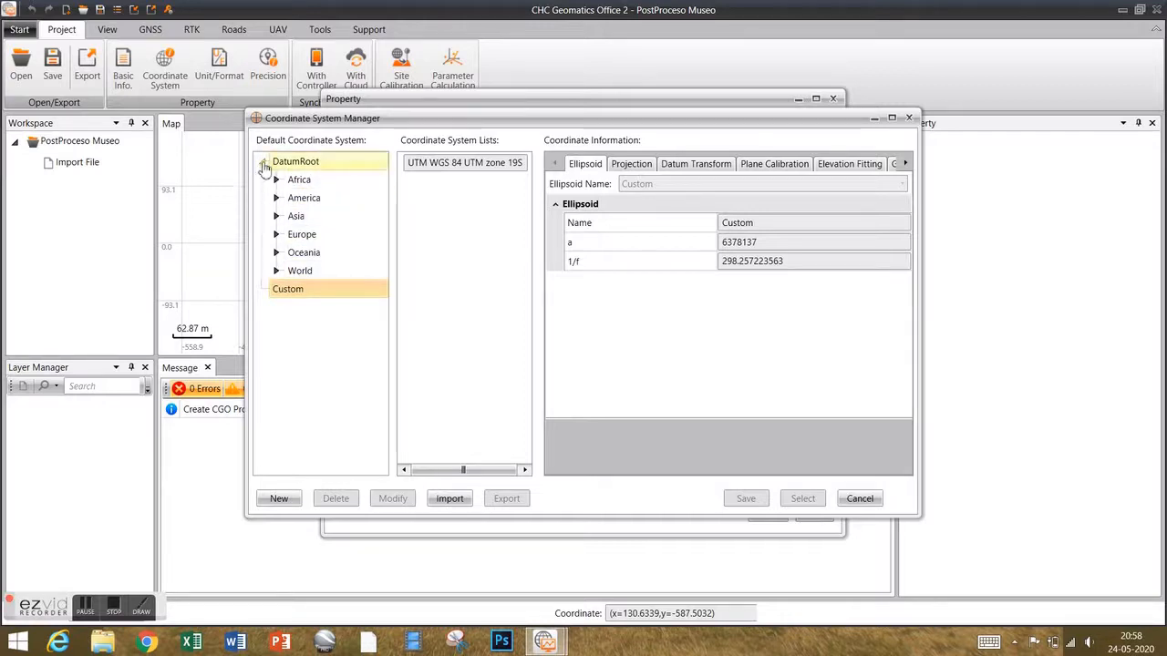
pyautogui.click(263, 162)
pyautogui.click(262, 162)
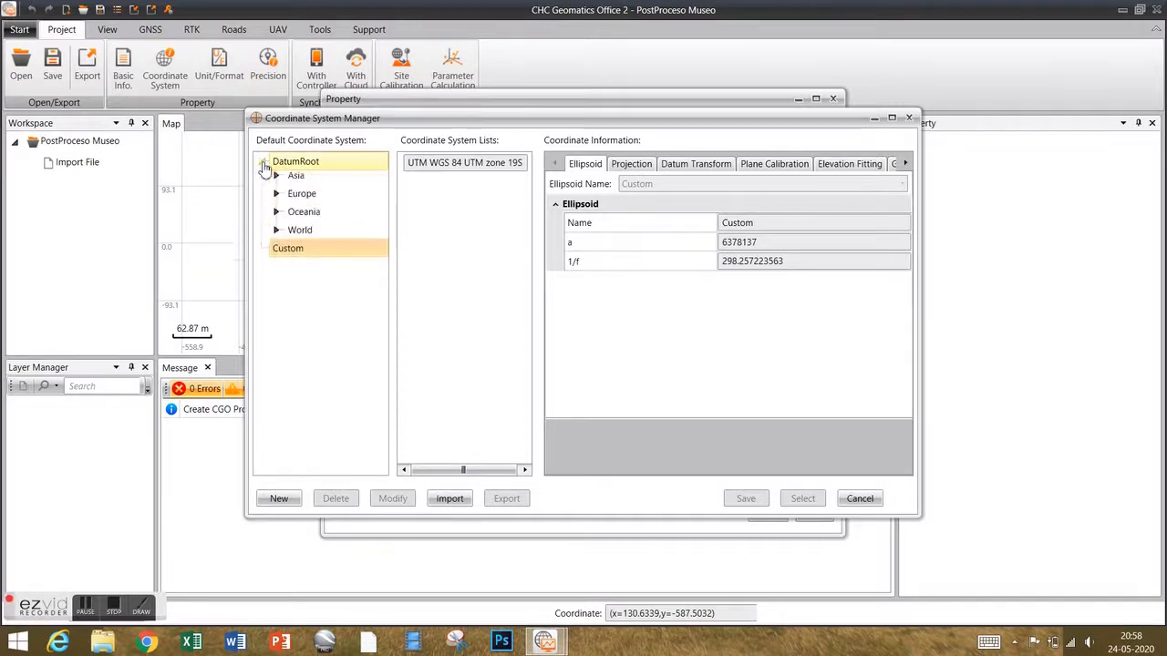
pyautogui.click(277, 272)
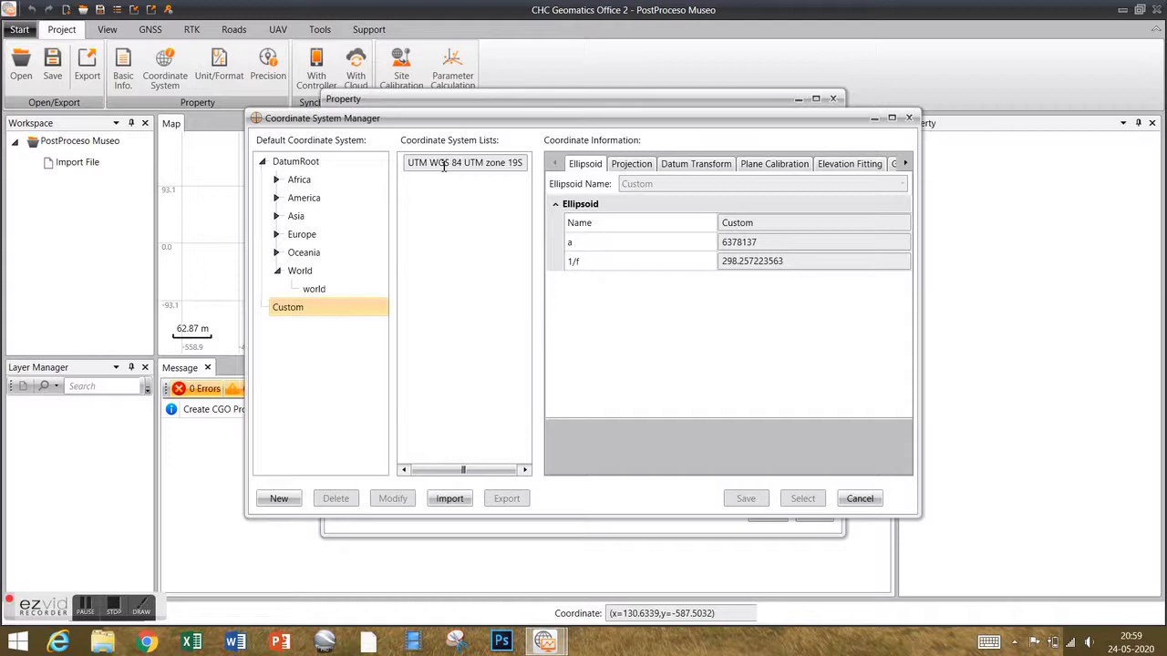
pyautogui.click(444, 165)
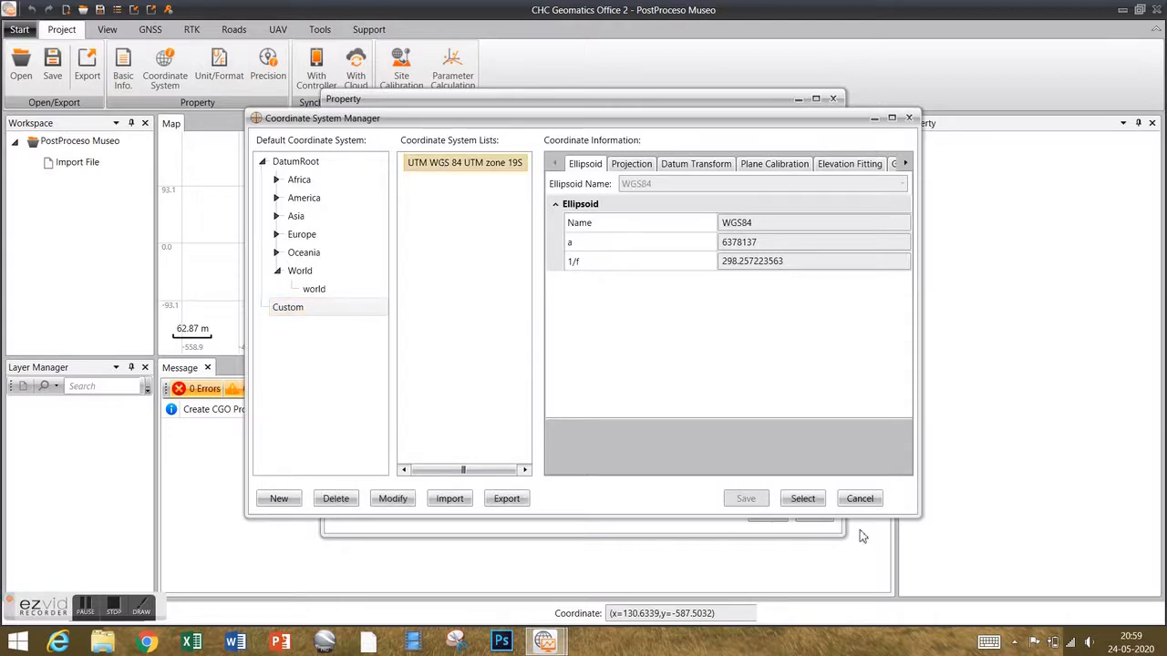
pyautogui.click(799, 501)
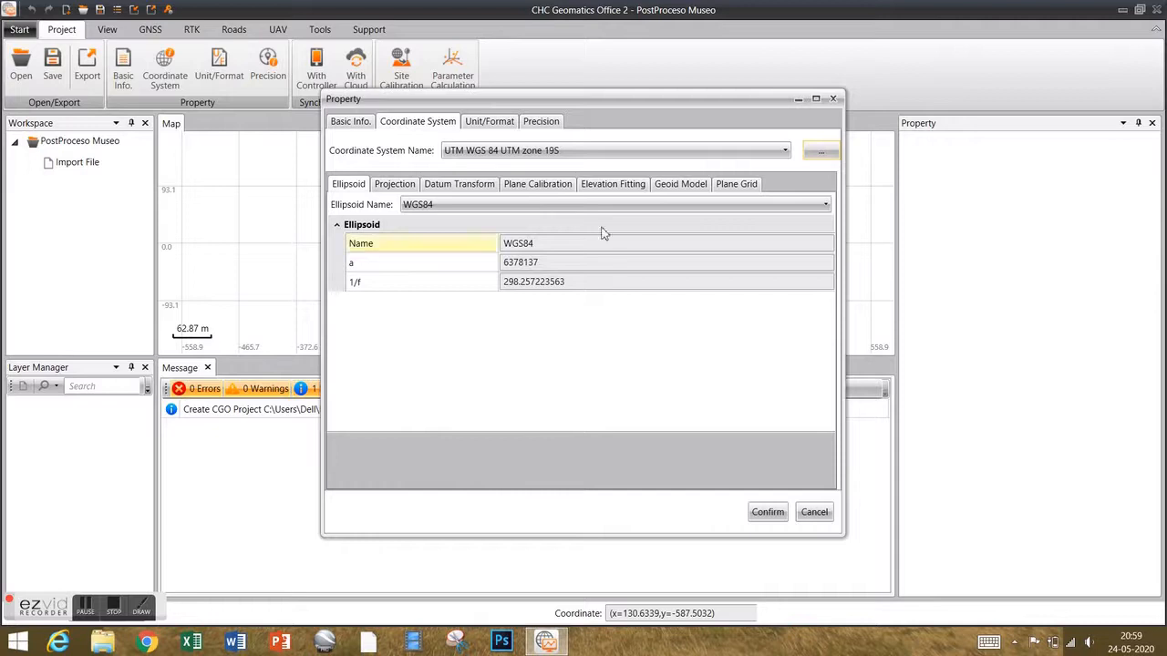
# Set coordinate, height and distance precision to 3 decimals and save the project properties.
pyautogui.click(489, 129)
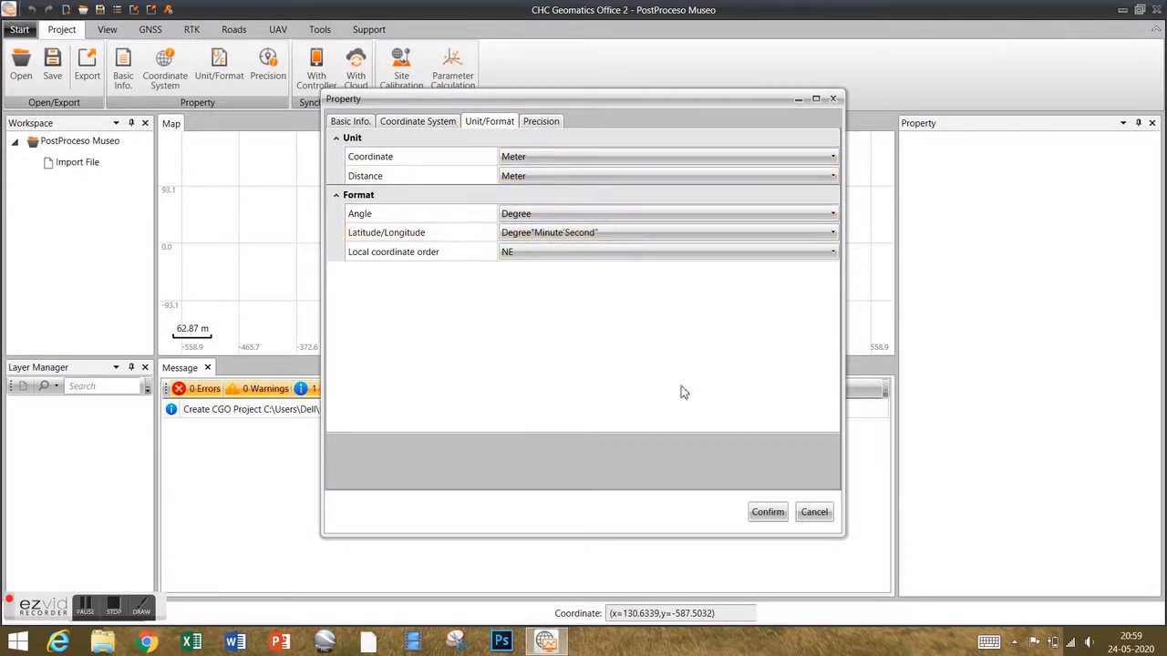
pyautogui.click(542, 122)
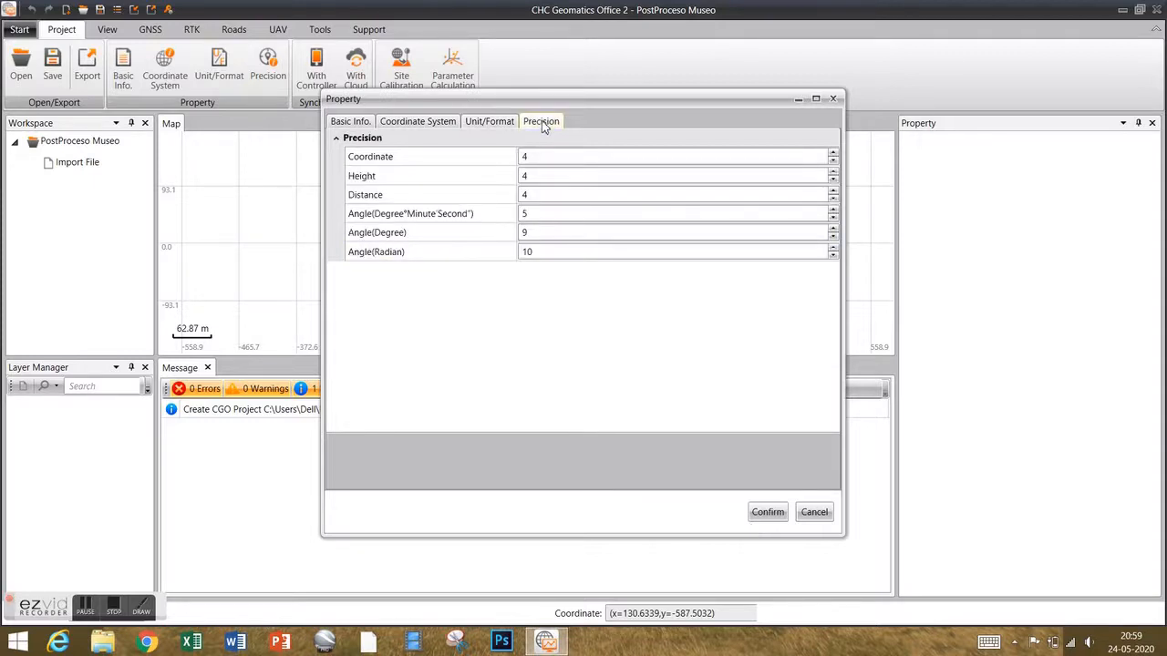
pyautogui.click(547, 156)
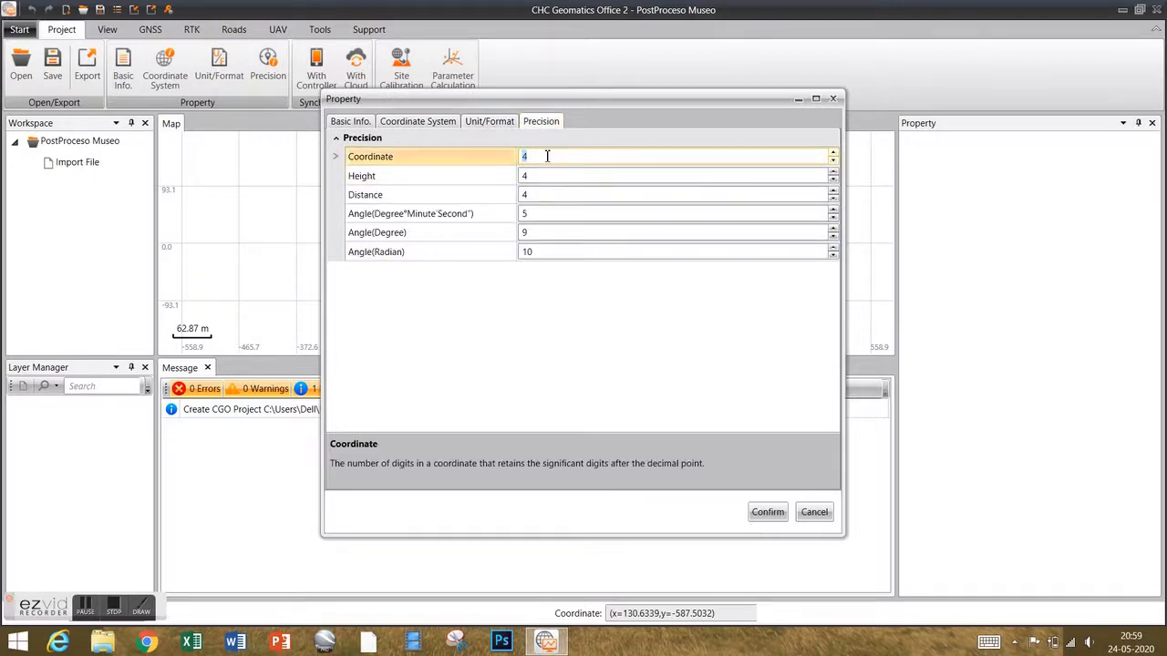
pyautogui.write('3')
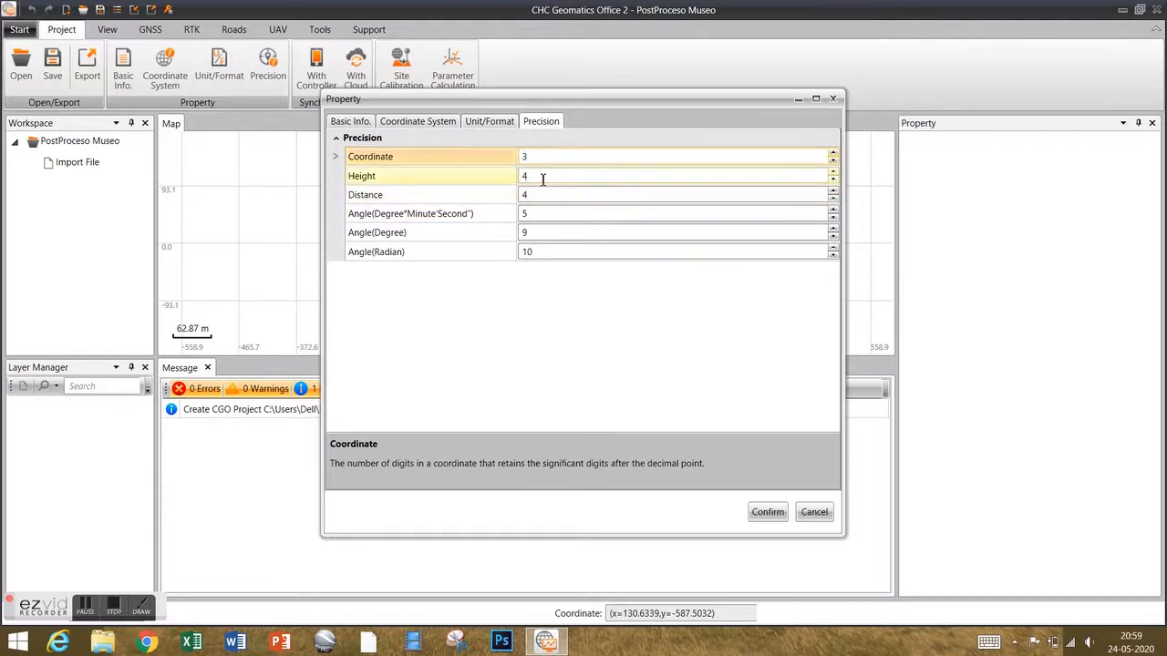
pyautogui.click(529, 176)
pyautogui.write('3')
pyautogui.click(538, 195)
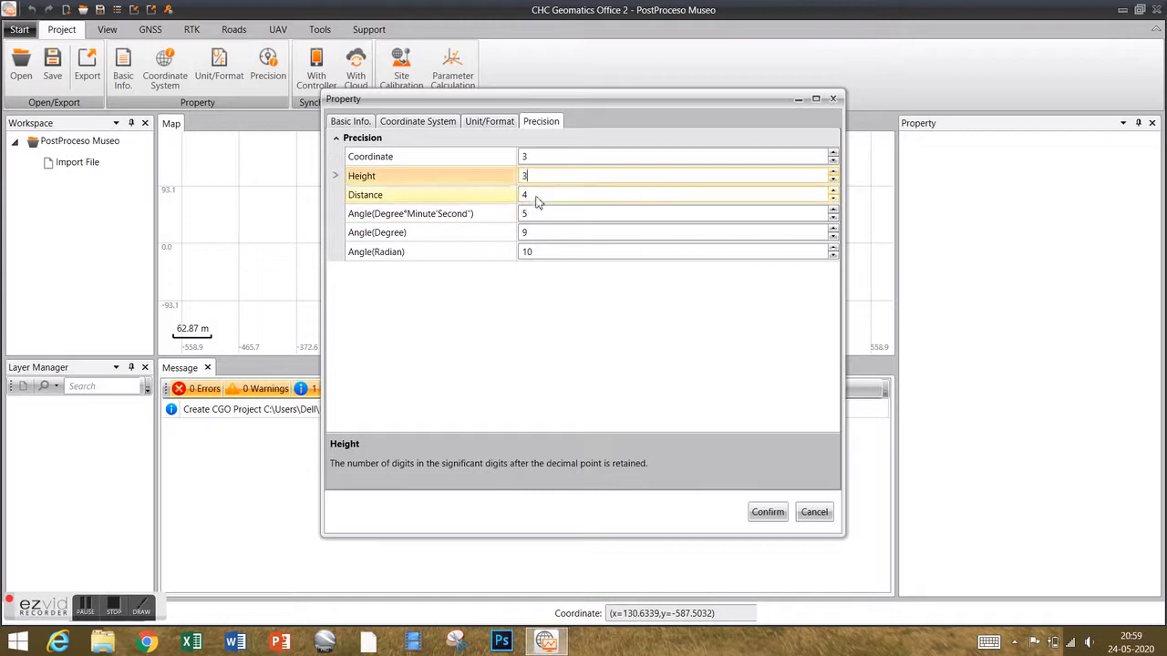
pyautogui.write('3')
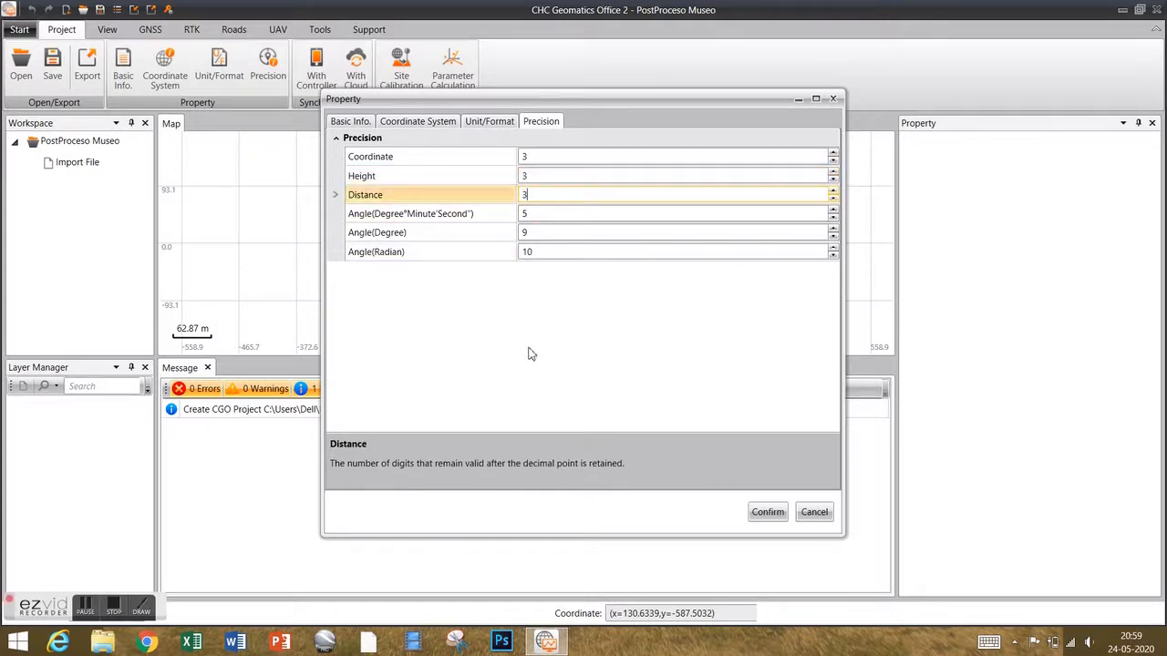
pyautogui.click(769, 515)
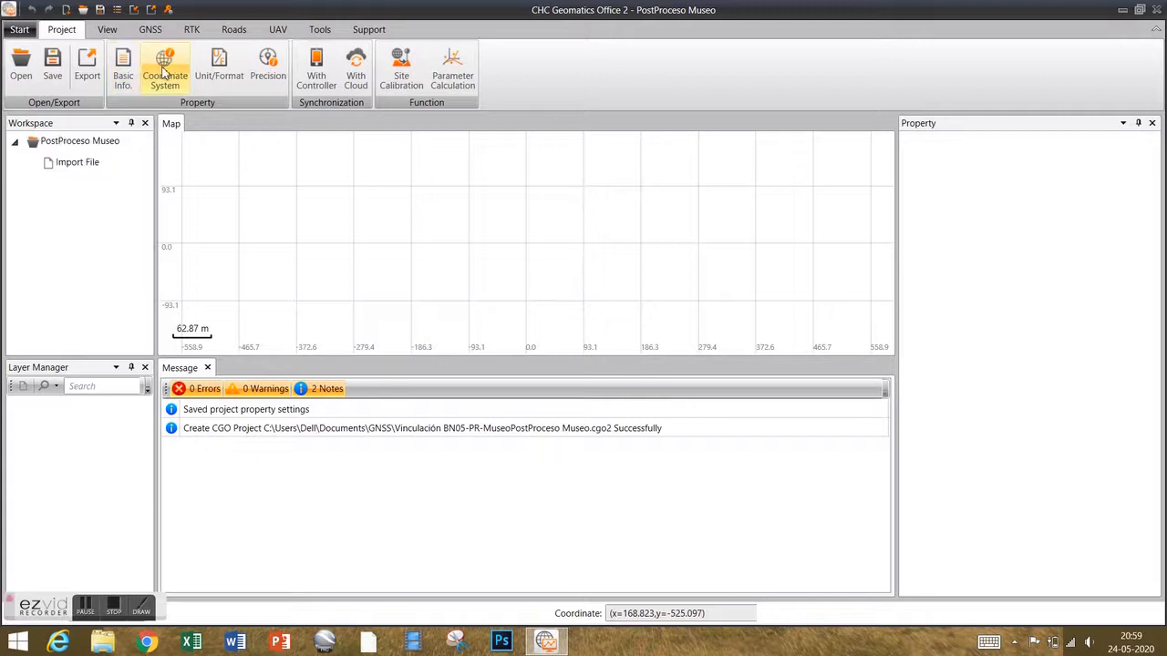
pyautogui.click(177, 102)
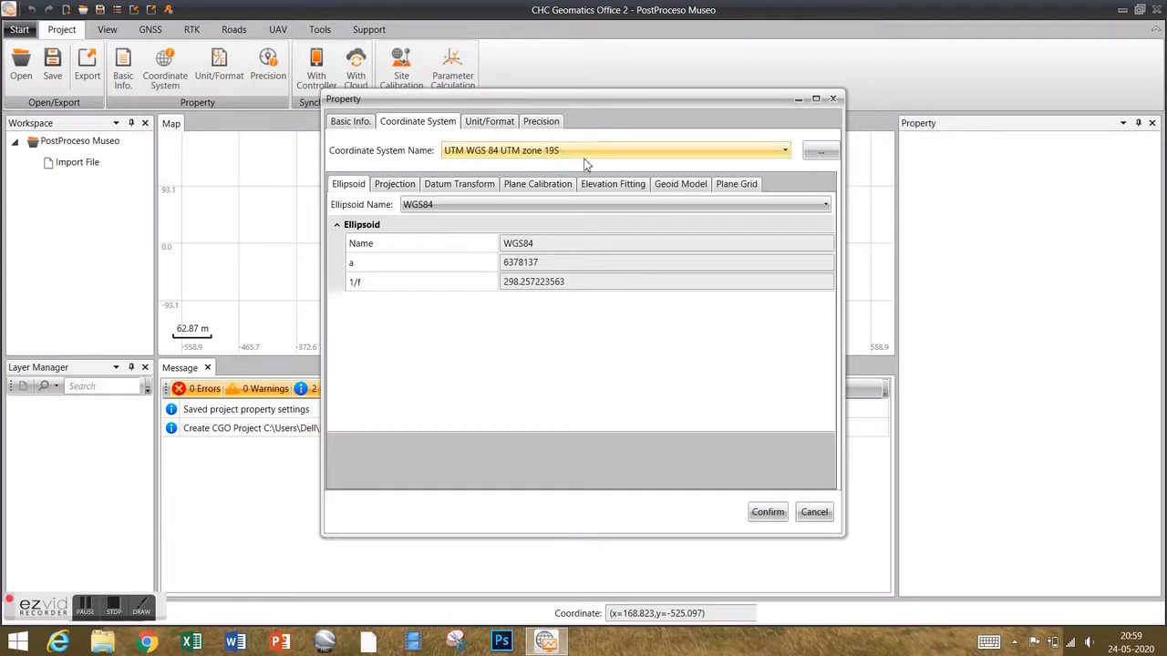
pyautogui.click(814, 513)
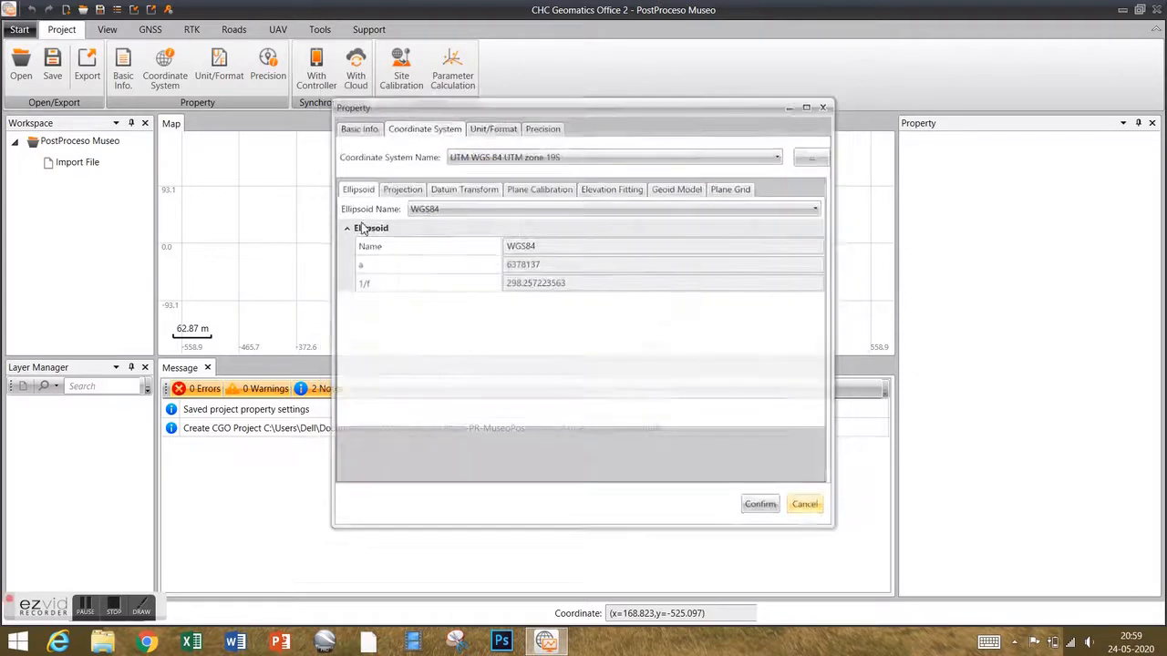
pyautogui.click(218, 66)
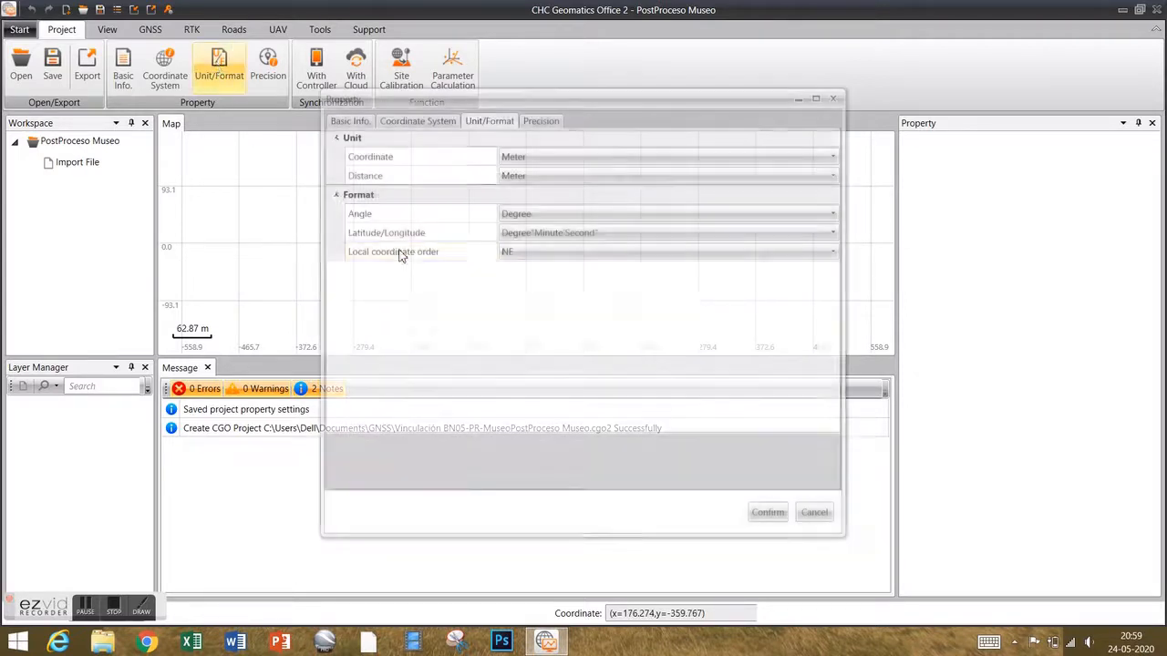
pyautogui.click(814, 513)
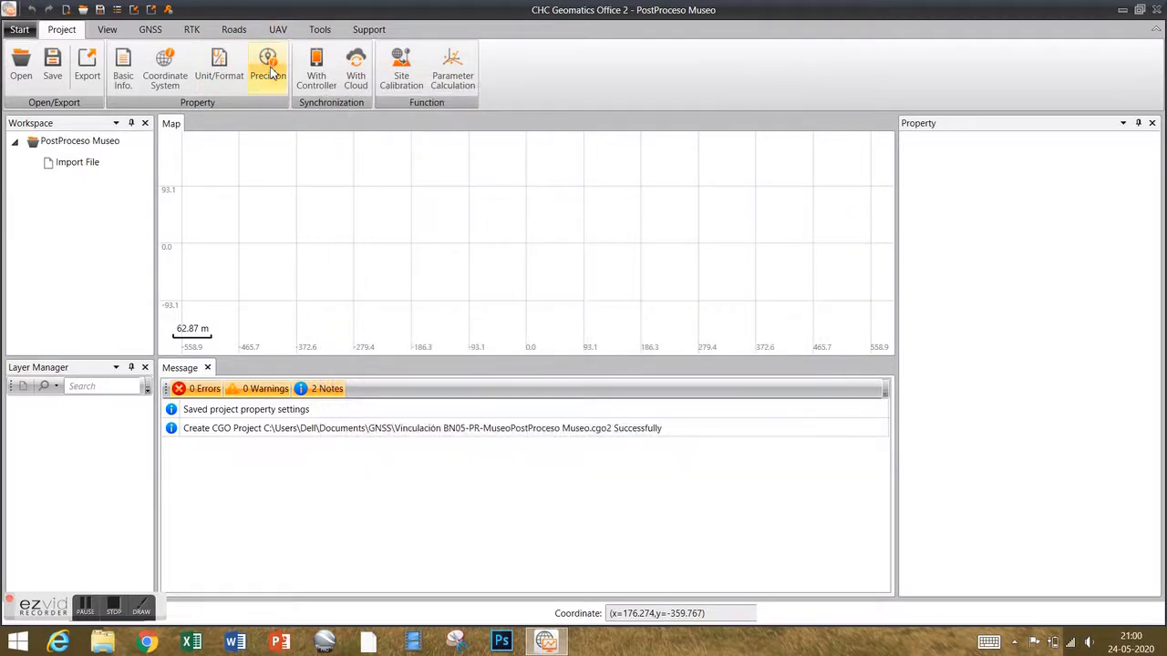
pyautogui.click(268, 65)
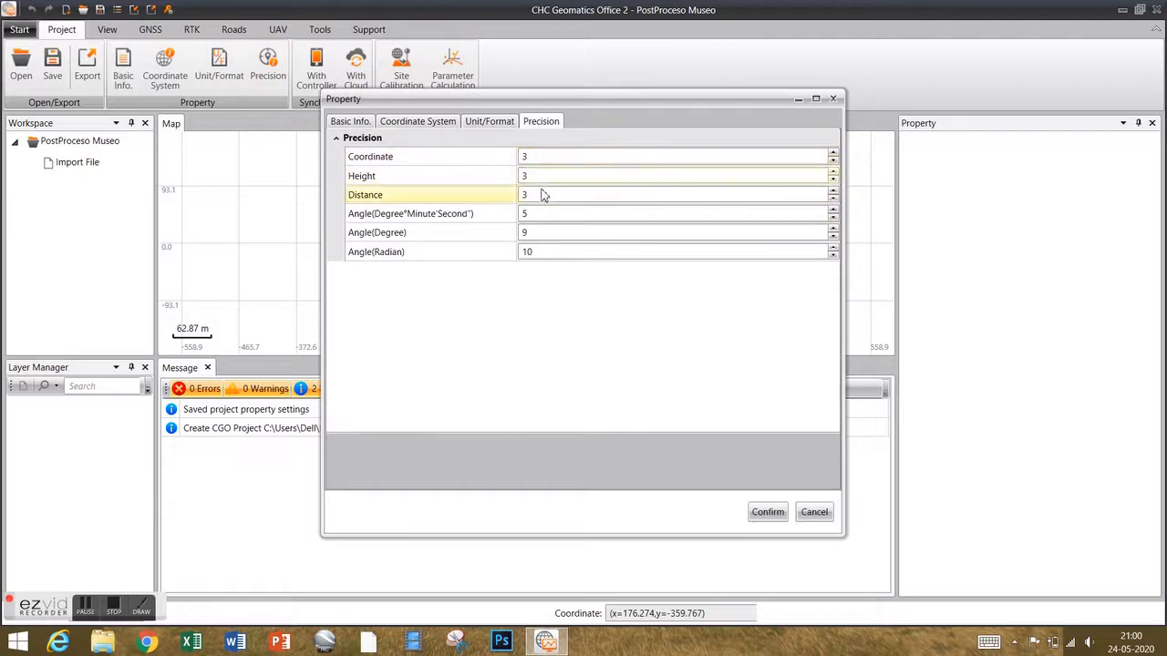
pyautogui.click(811, 514)
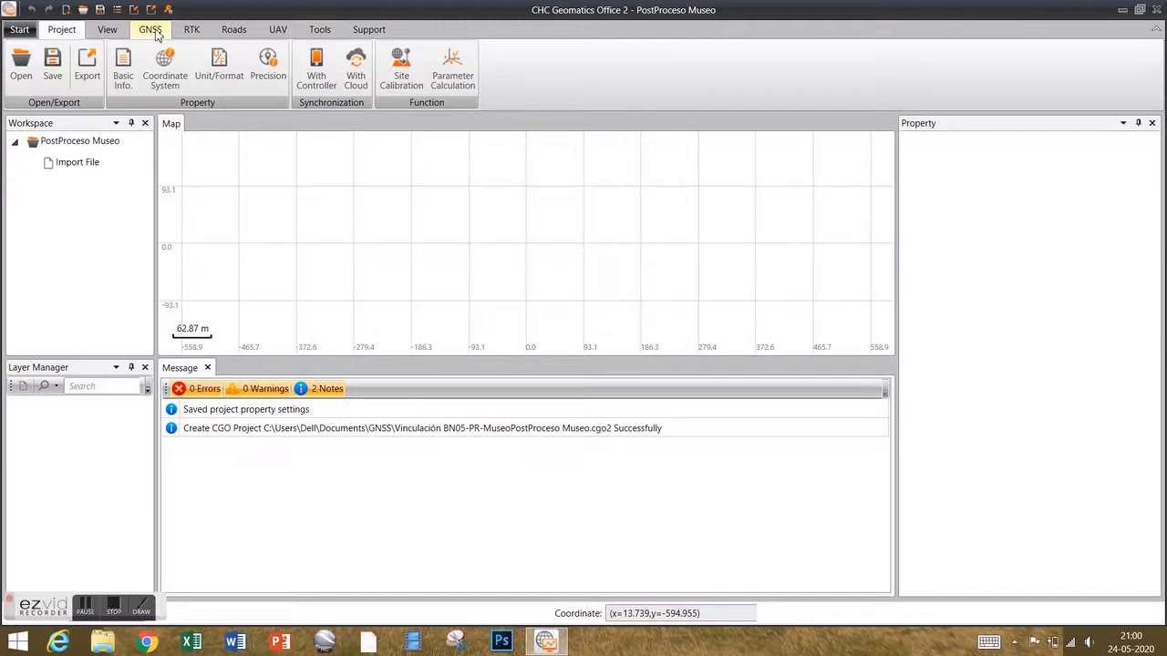
# Configure the GNSS time system as Local Time with zone -04:00.
pyautogui.click(152, 30)
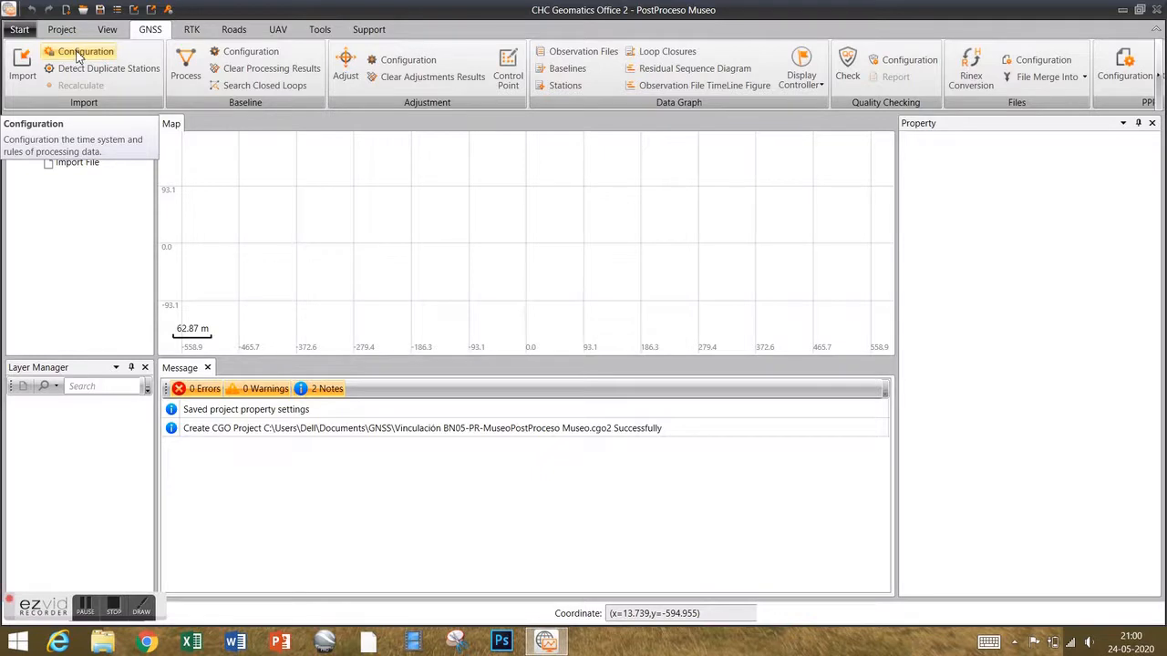
pyautogui.click(78, 54)
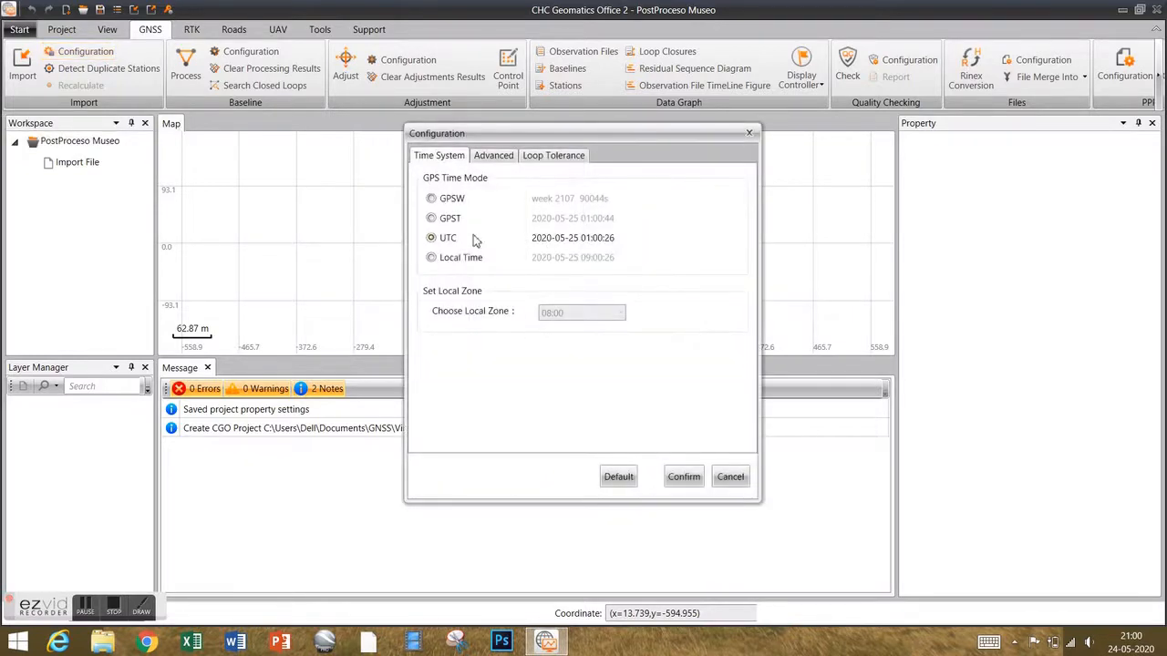
pyautogui.click(432, 259)
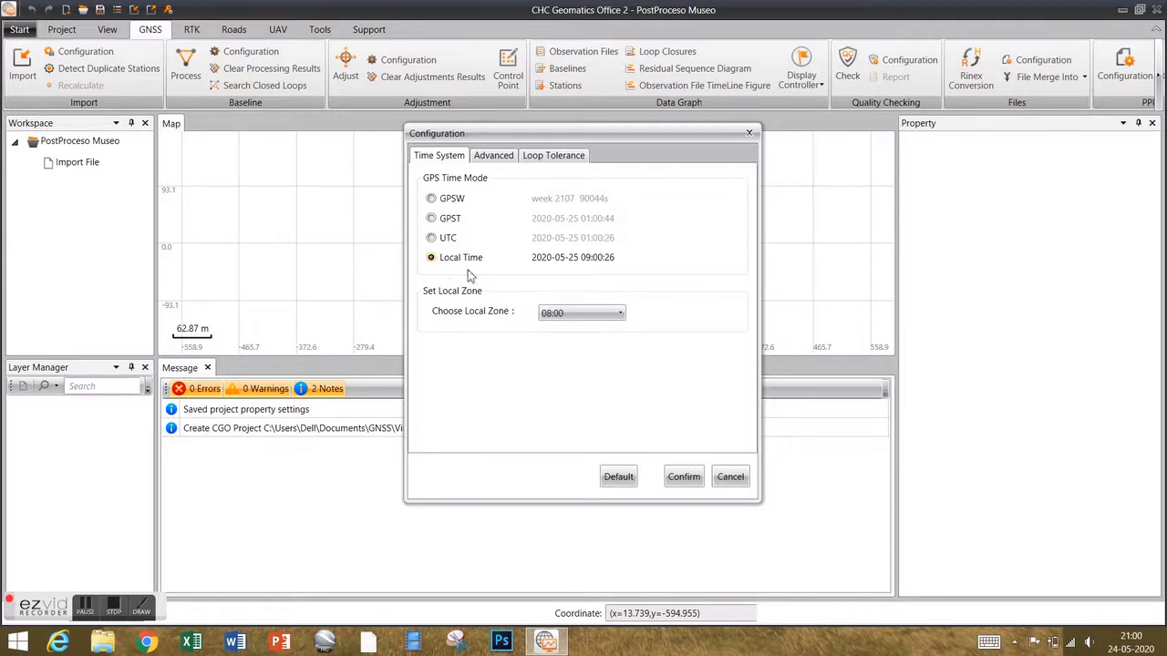
pyautogui.click(606, 323)
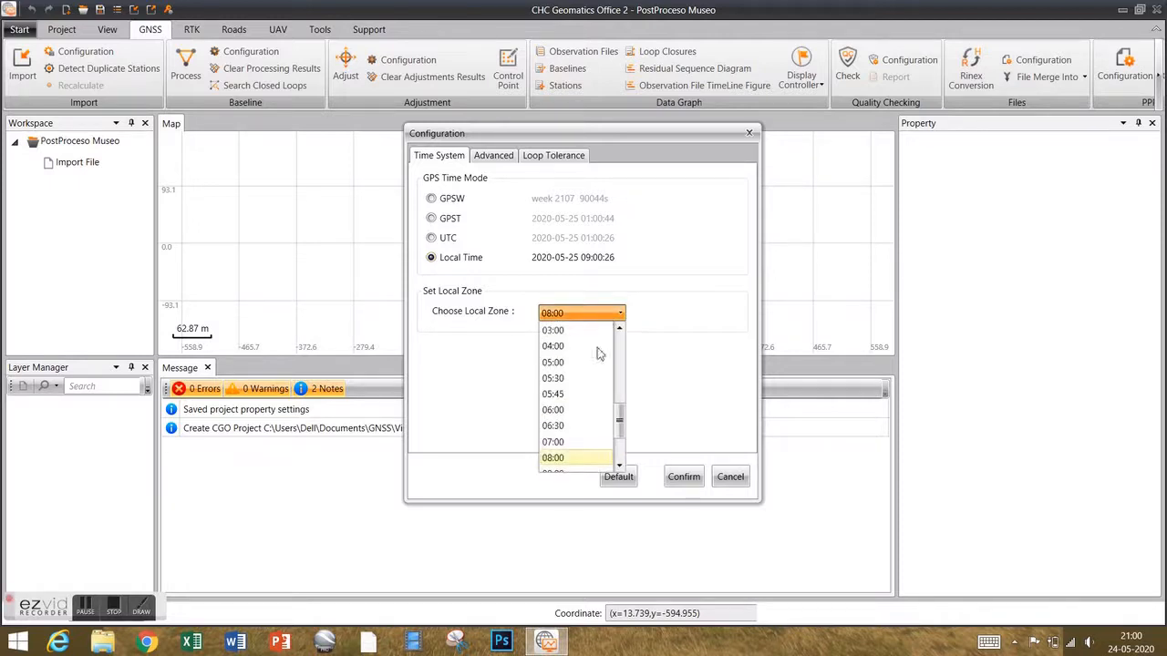
pyautogui.scroll(2, 592, 456)
pyautogui.scroll(3, 593, 452)
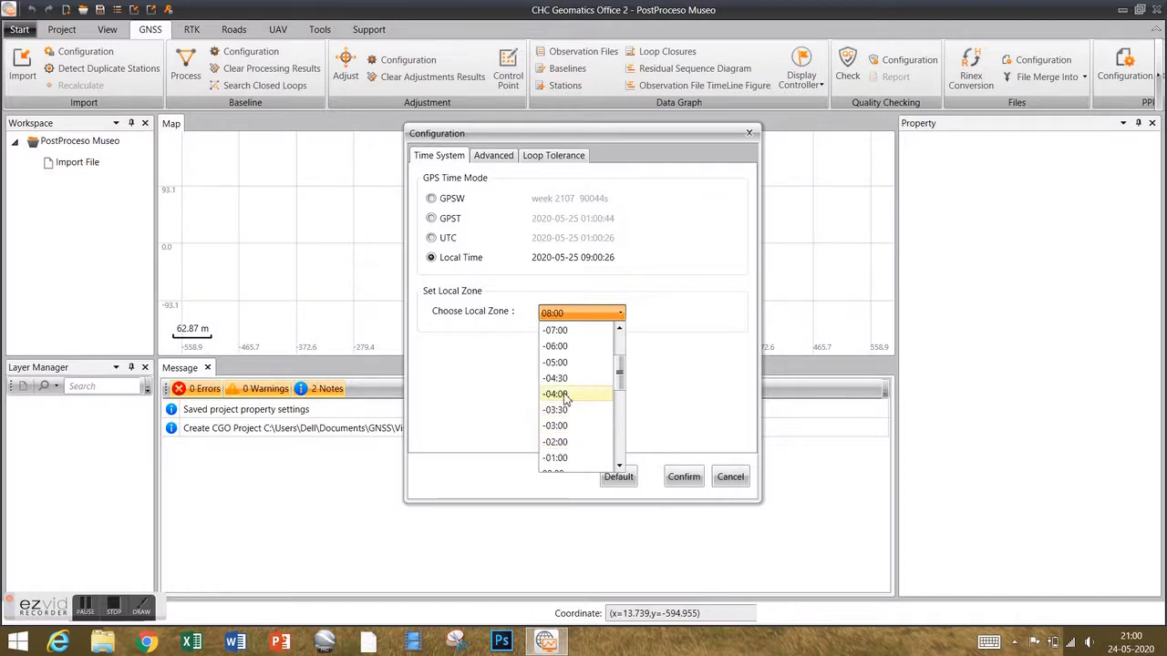
pyautogui.click(567, 394)
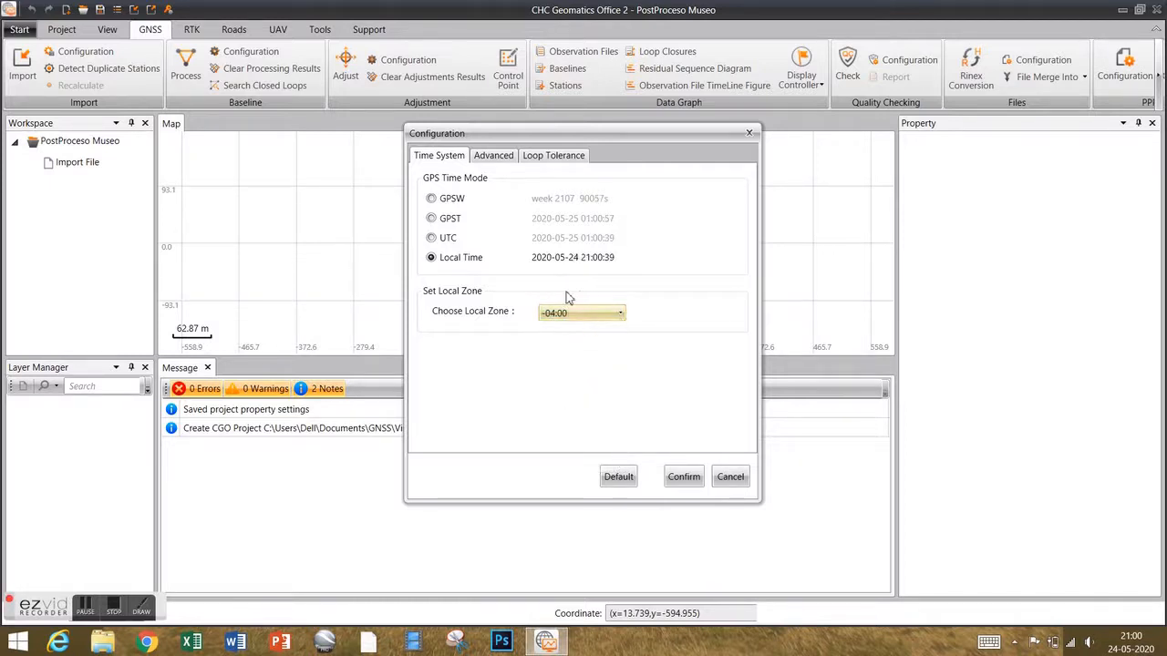
pyautogui.click(684, 478)
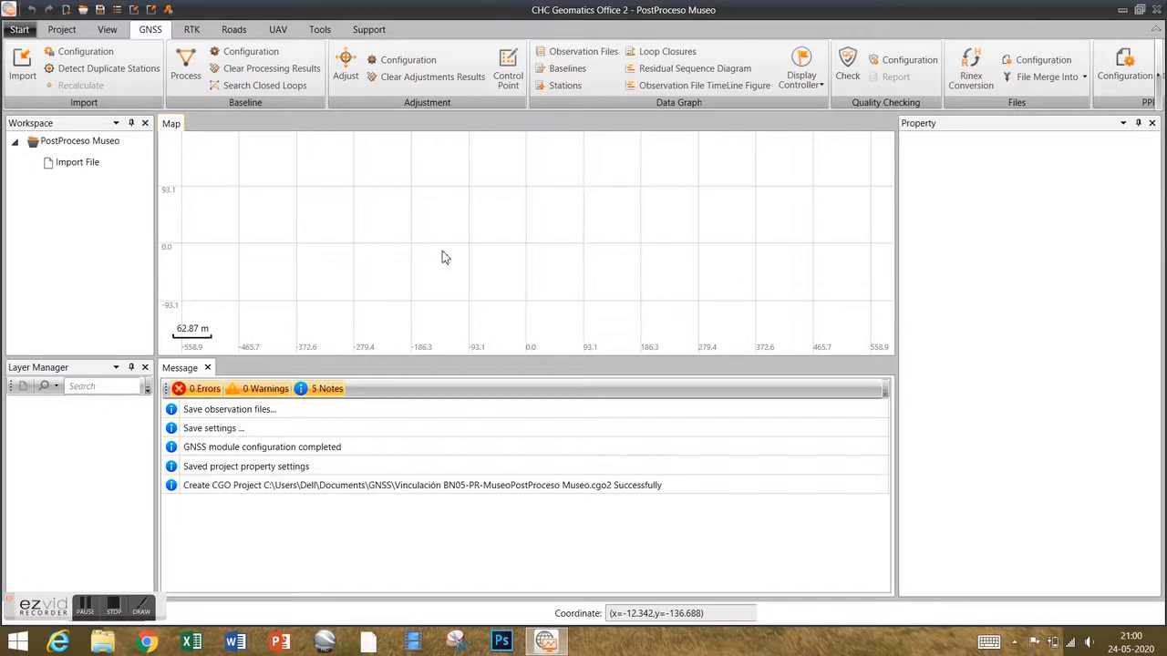
# Select bn051360.20d from GNSS > Vinculación BN05-PR-Museo > BN05 for import.
pyautogui.click(25, 72)
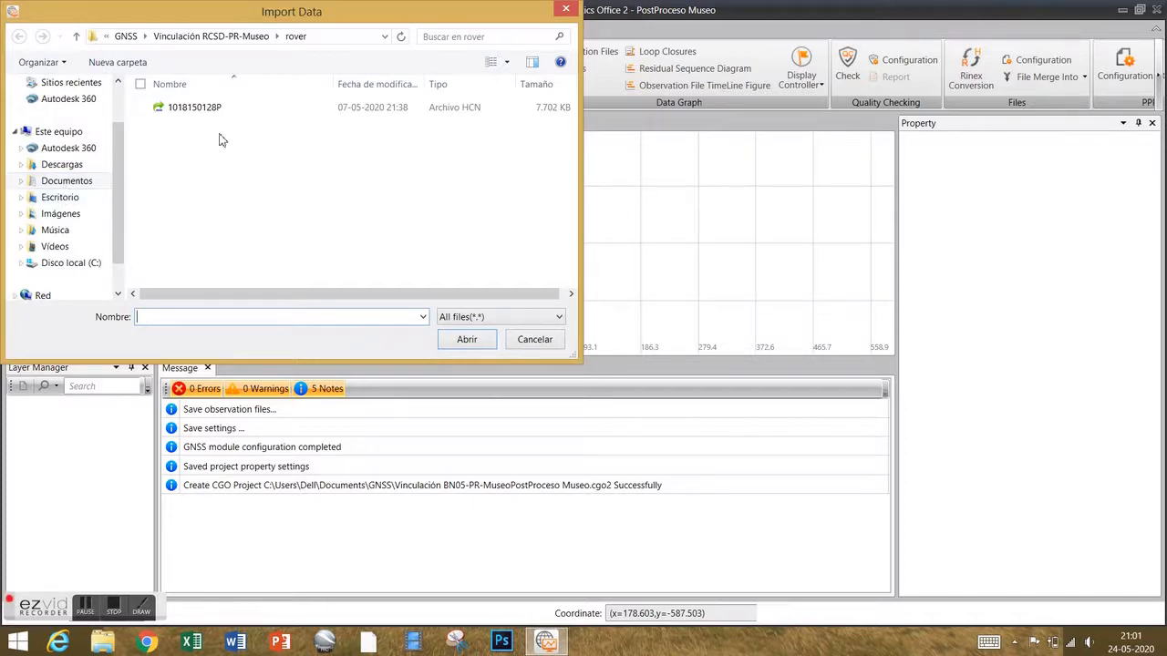
pyautogui.click(127, 36)
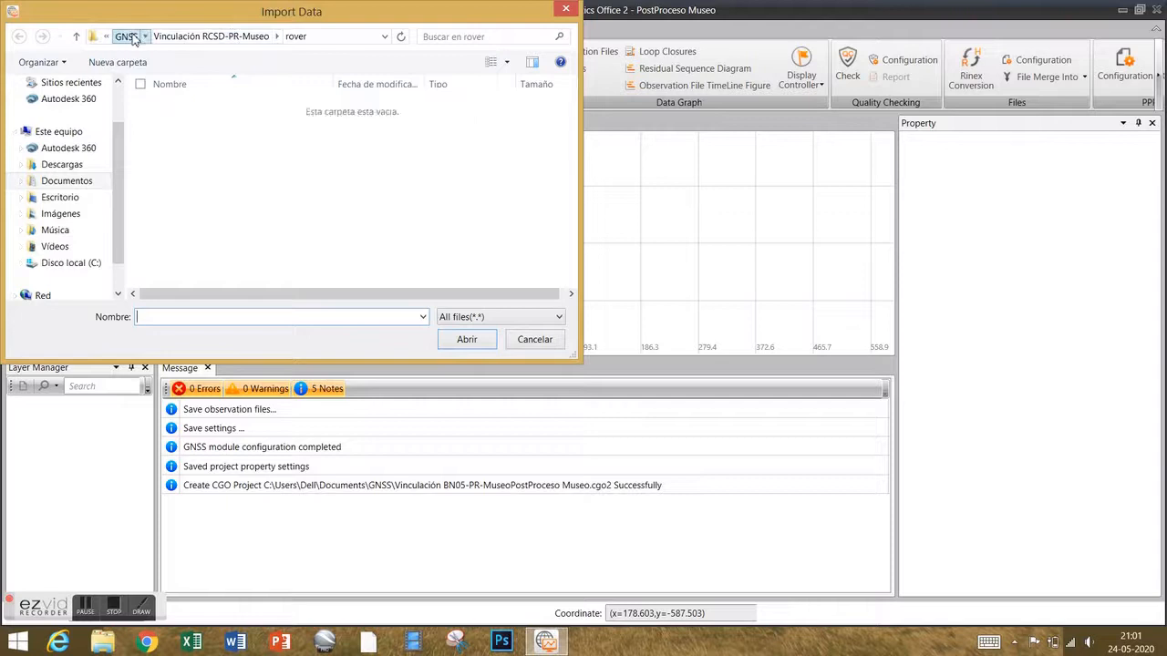
pyautogui.doubleClick(243, 191)
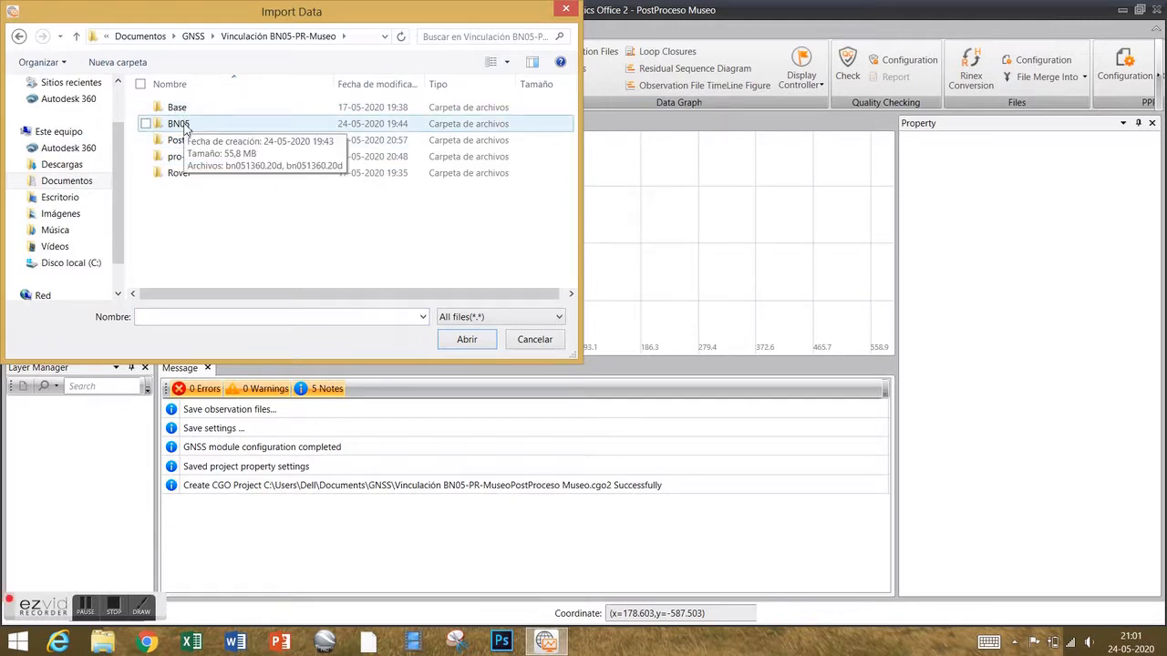
pyautogui.doubleClick(185, 125)
pyautogui.click(207, 109)
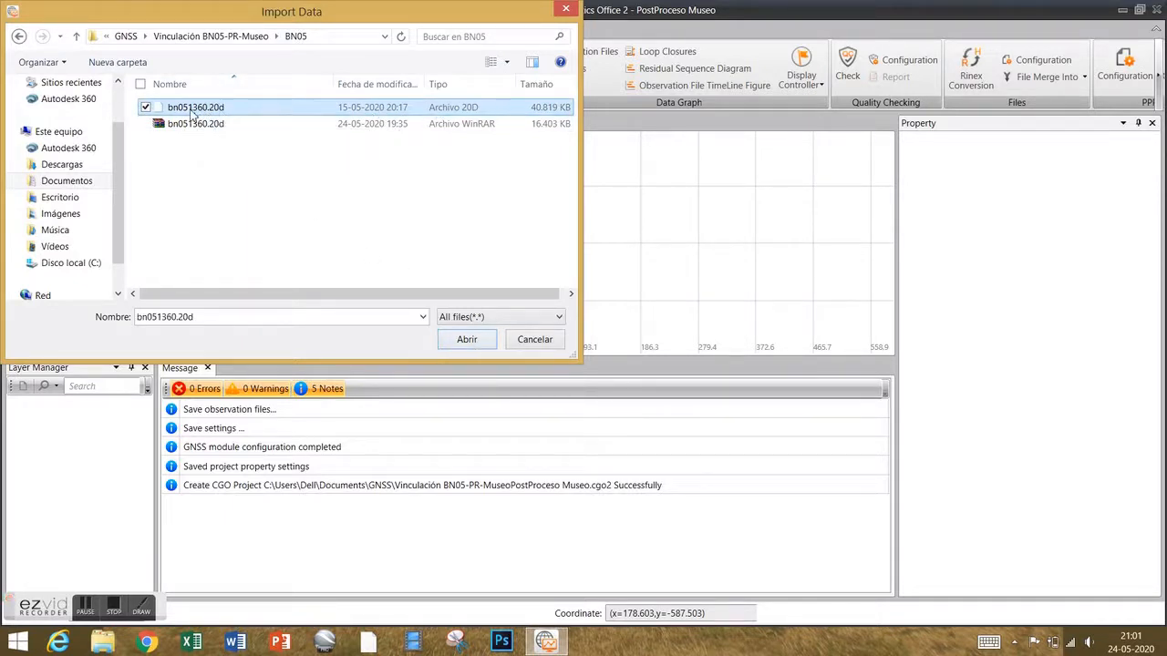
# Import bn051360.20d as a static BN05 session of 23:59:59 after reviewing its columns.
pyautogui.click(465, 340)
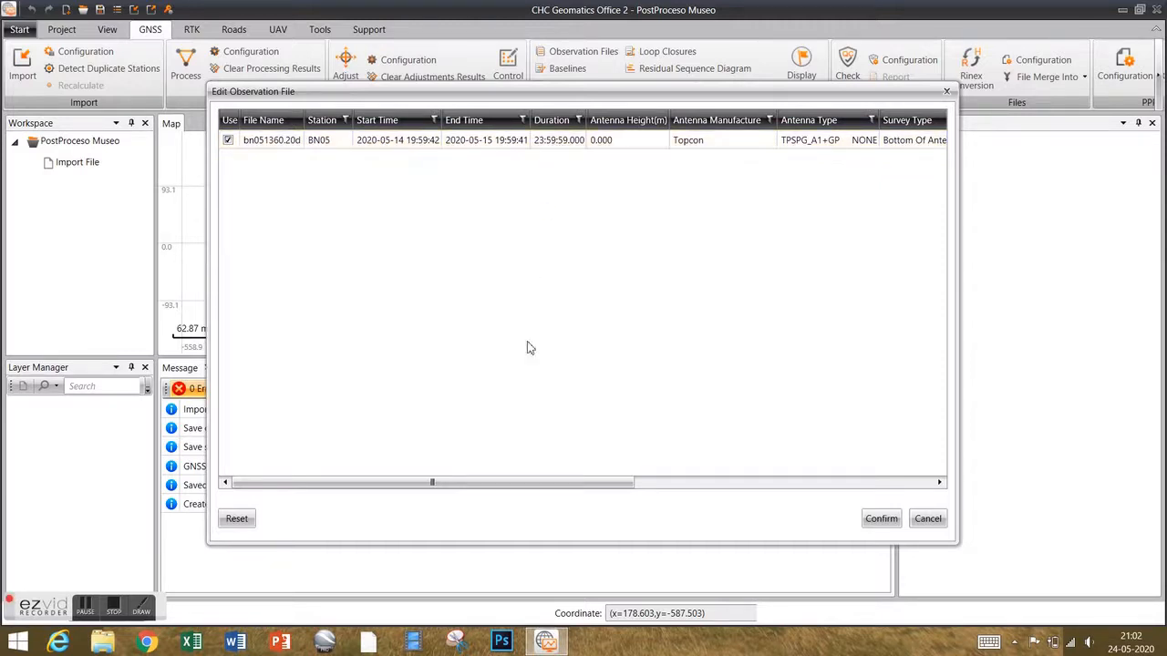
pyautogui.moveTo(498, 487); pyautogui.dragTo(645, 489)
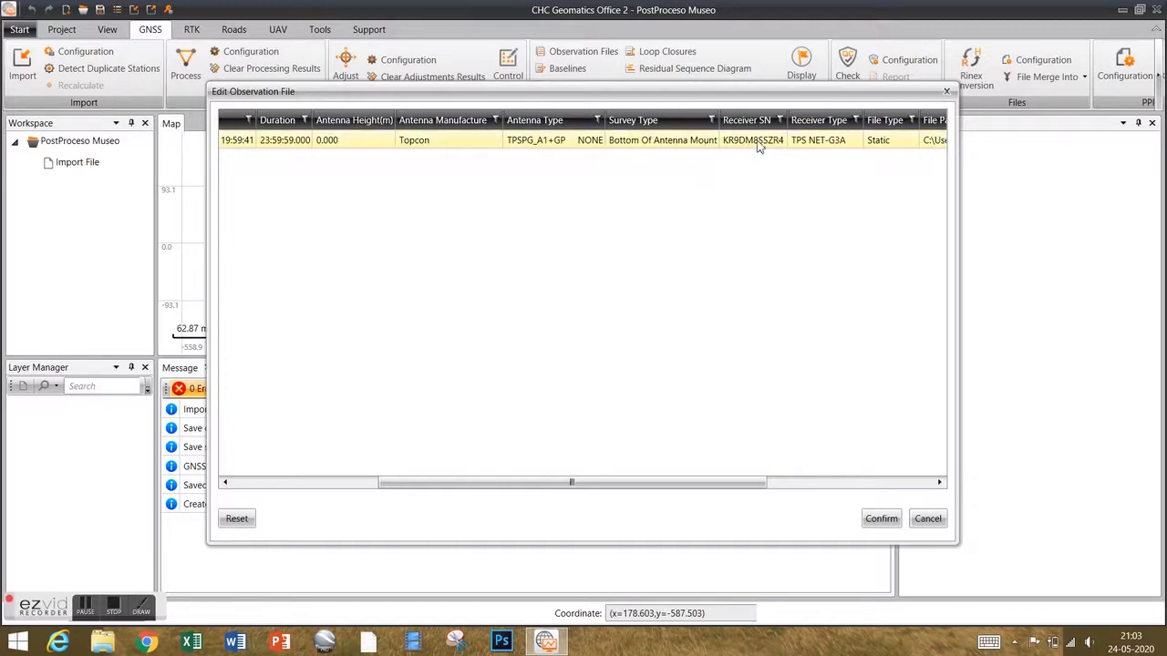
pyautogui.moveTo(588, 490); pyautogui.dragTo(697, 485)
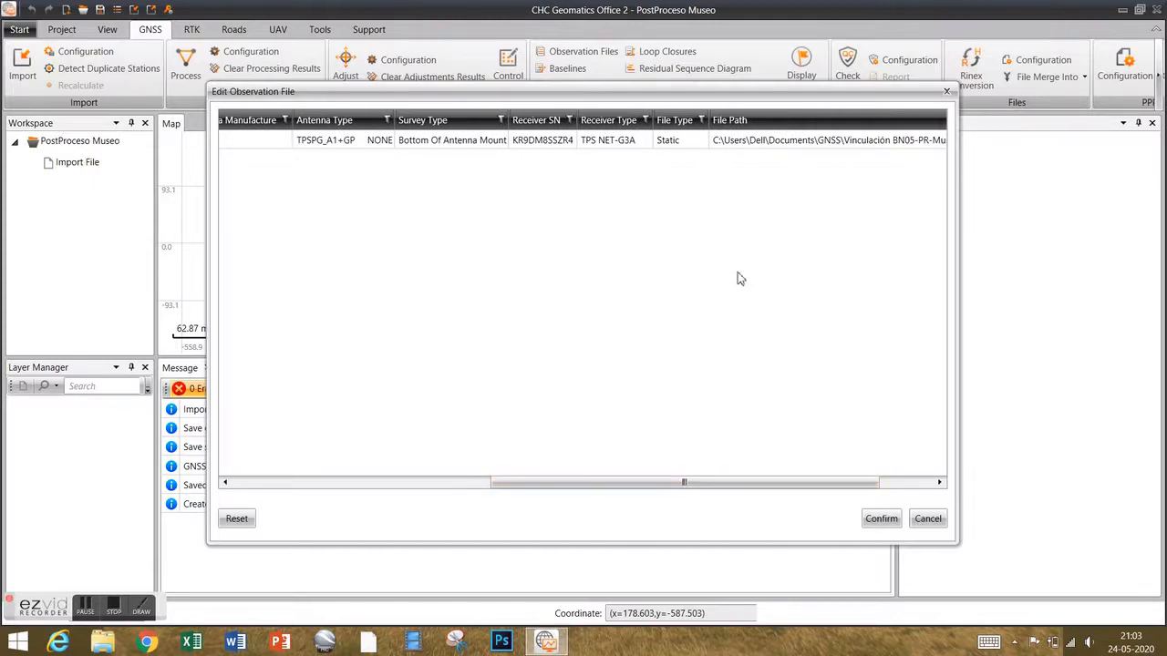
pyautogui.click(881, 520)
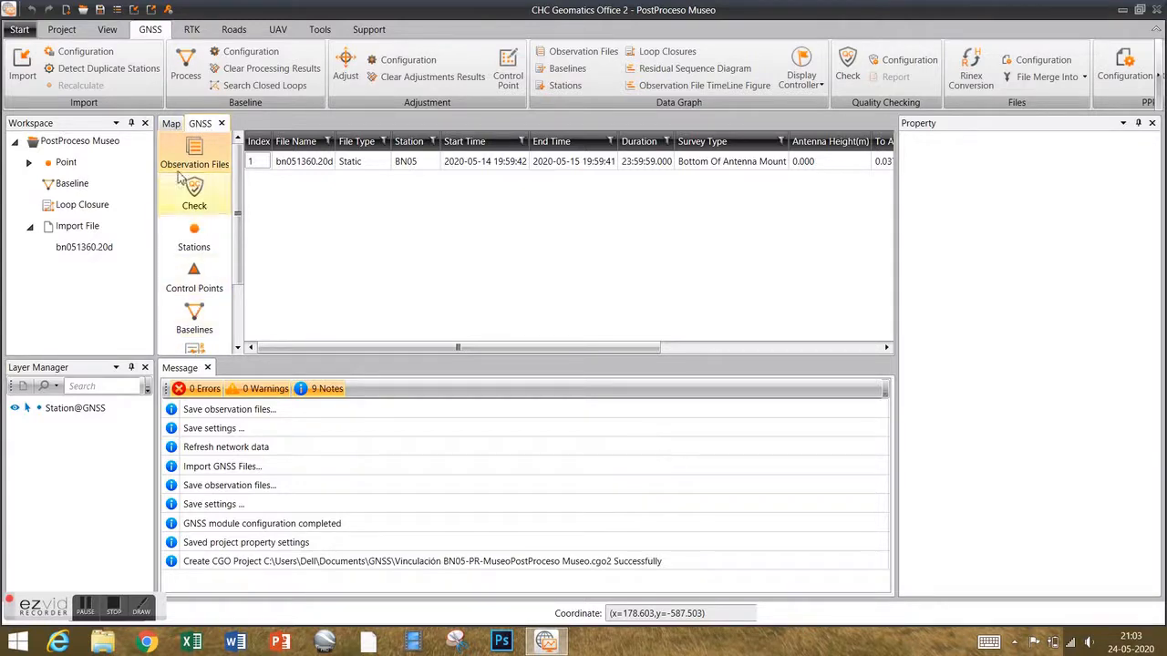
pyautogui.click(171, 125)
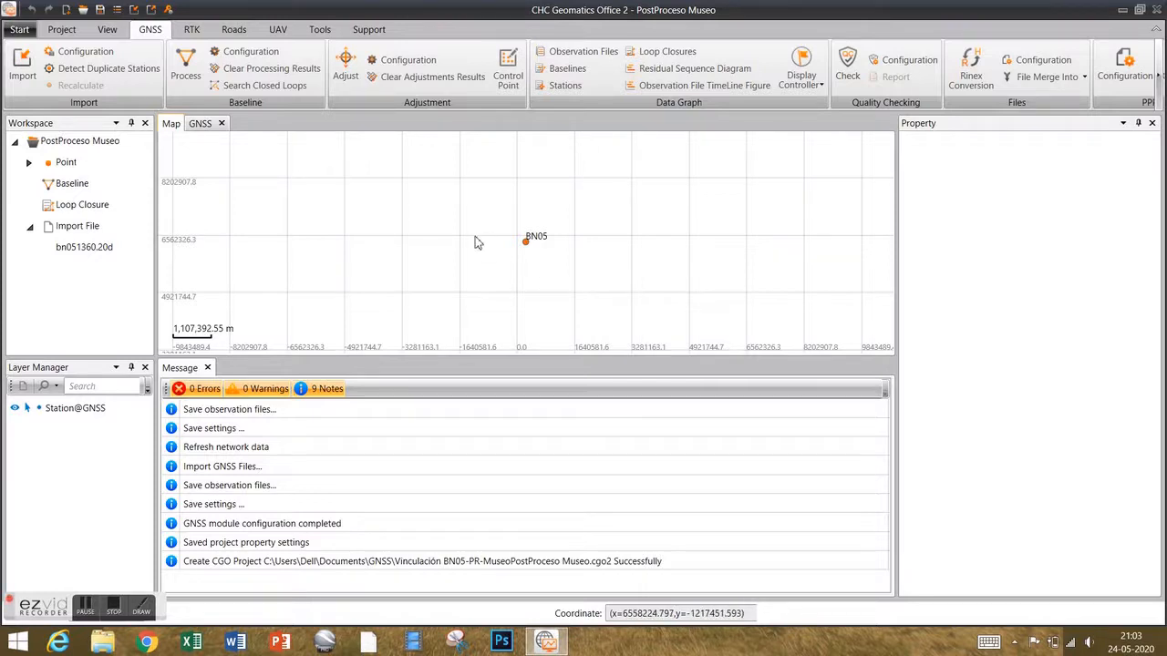
pyautogui.click(201, 124)
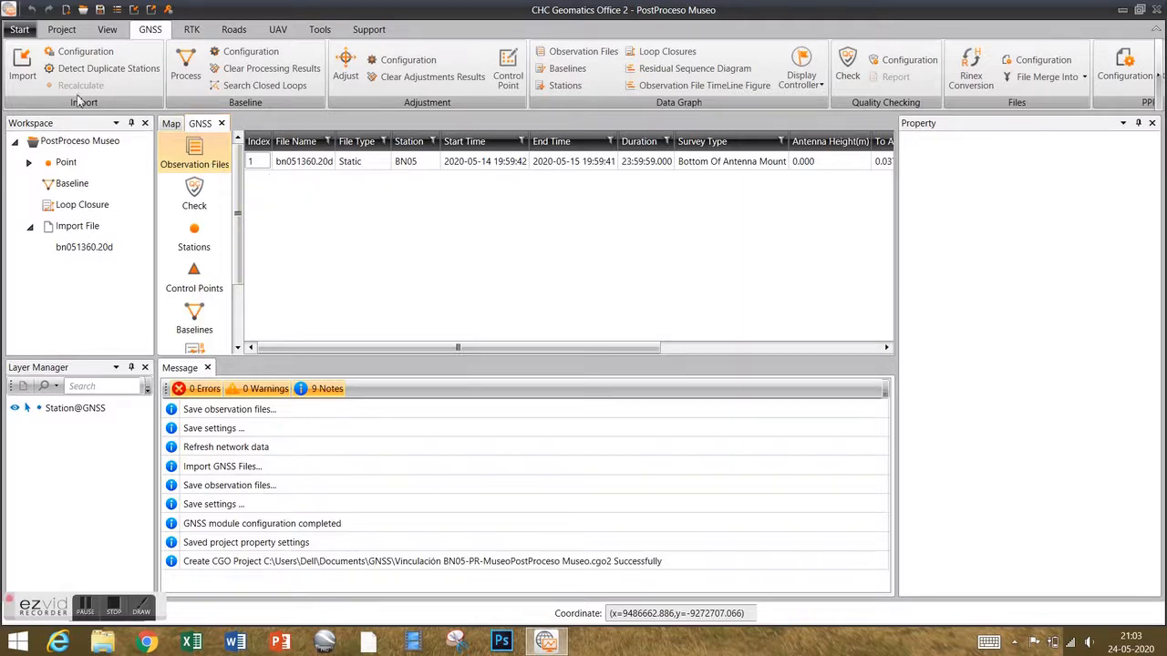
pyautogui.click(22, 69)
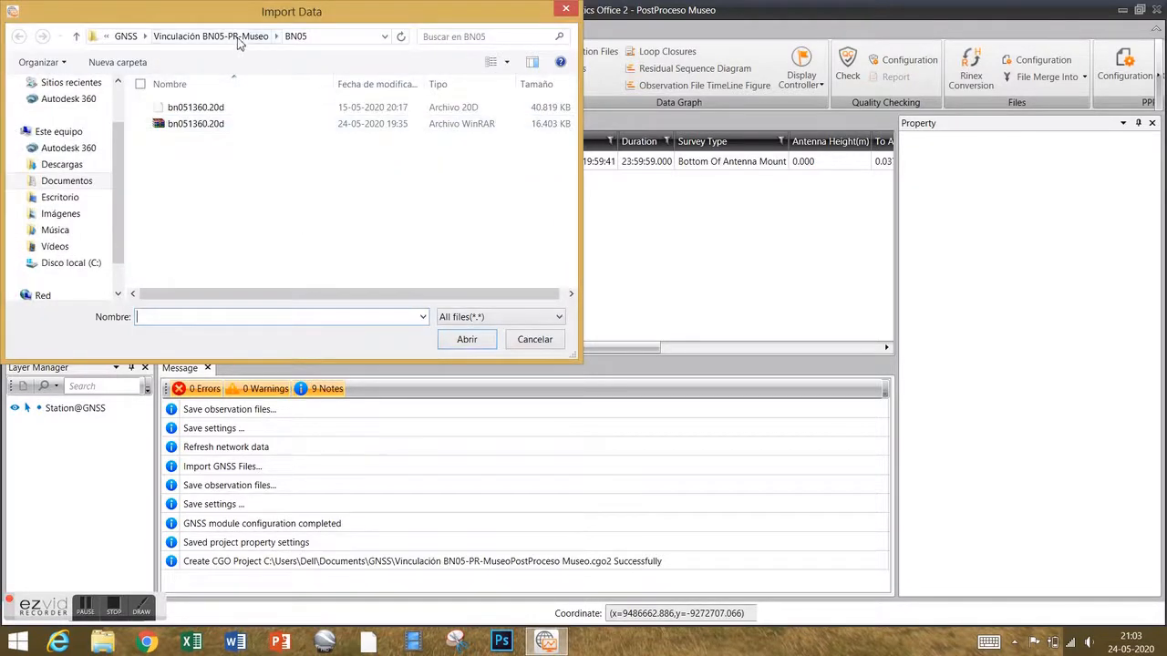
pyautogui.click(216, 39)
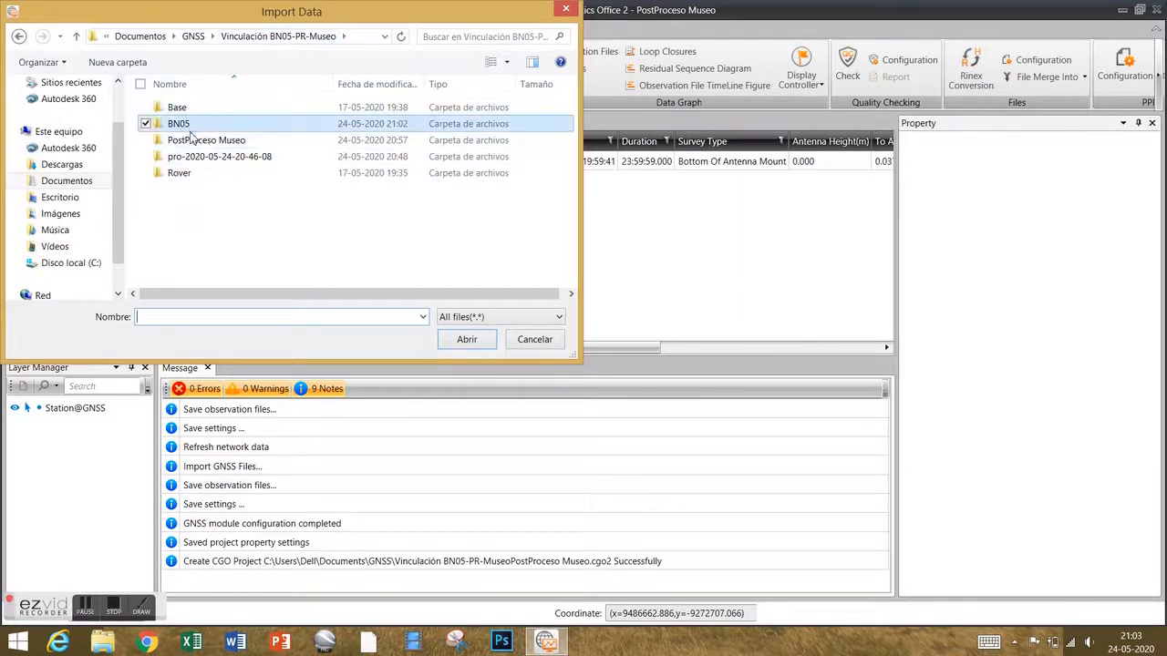
pyautogui.doubleClick(189, 108)
pyautogui.click(201, 112)
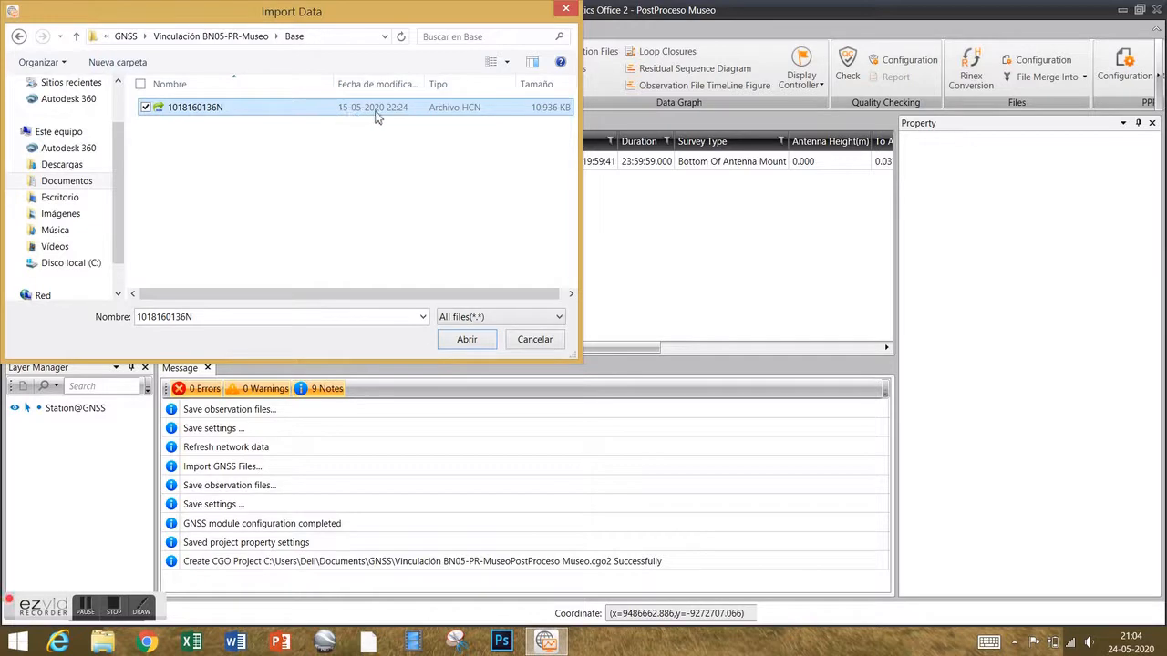
pyautogui.click(468, 343)
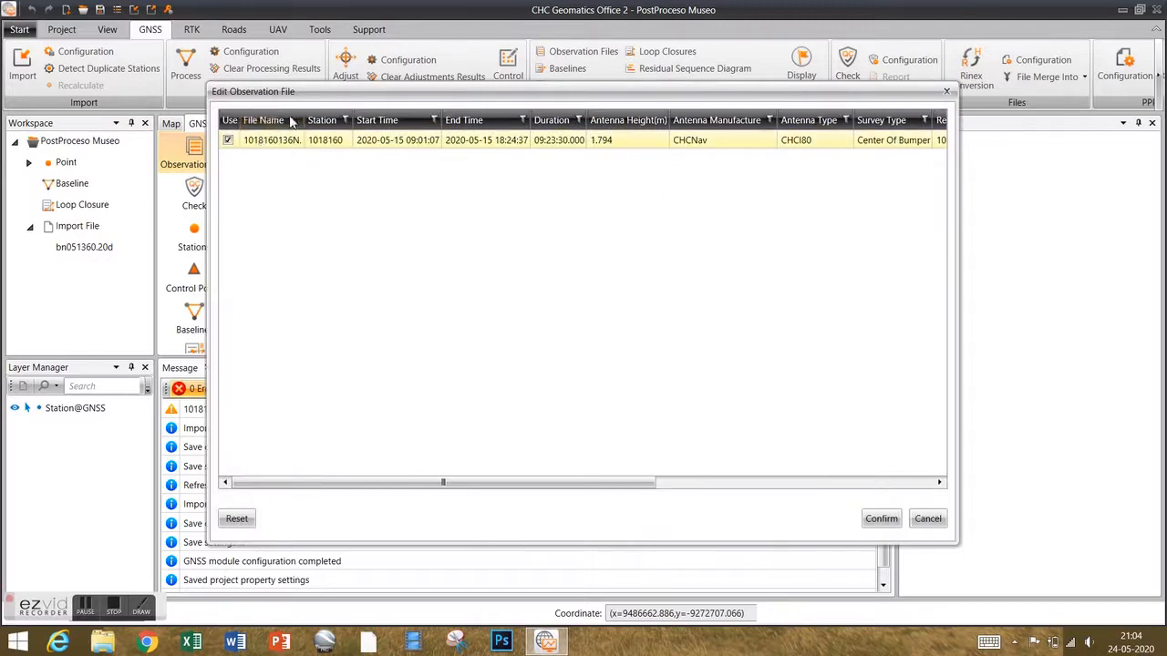
# Change the base file's station name from 1018160 to PR and check its antenna columns.
pyautogui.click(279, 146)
pyautogui.click(337, 146)
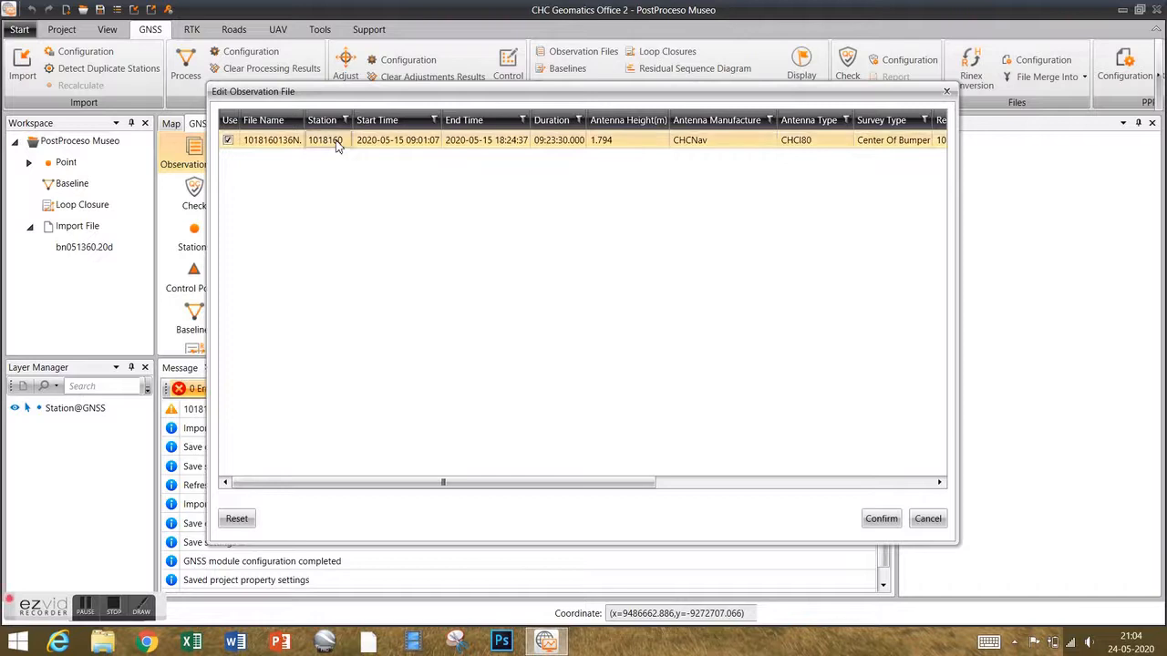
pyautogui.click(343, 142)
pyautogui.moveTo(346, 140); pyautogui.dragTo(270, 144)
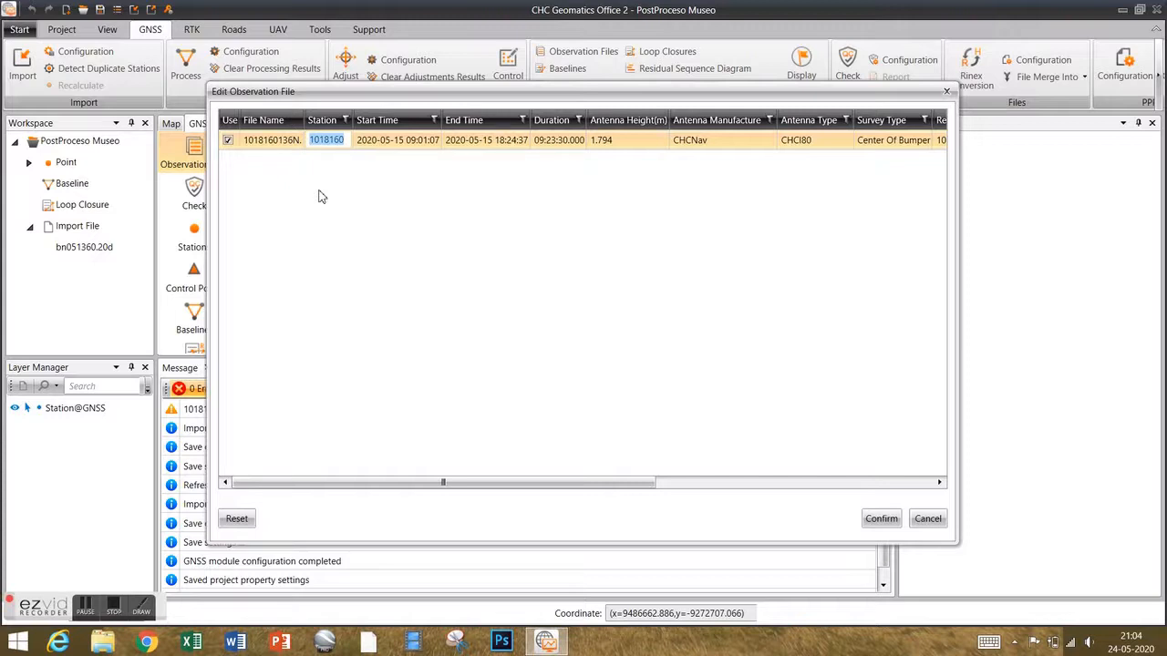
pyautogui.write('PR')
pyautogui.moveTo(534, 490); pyautogui.dragTo(690, 490)
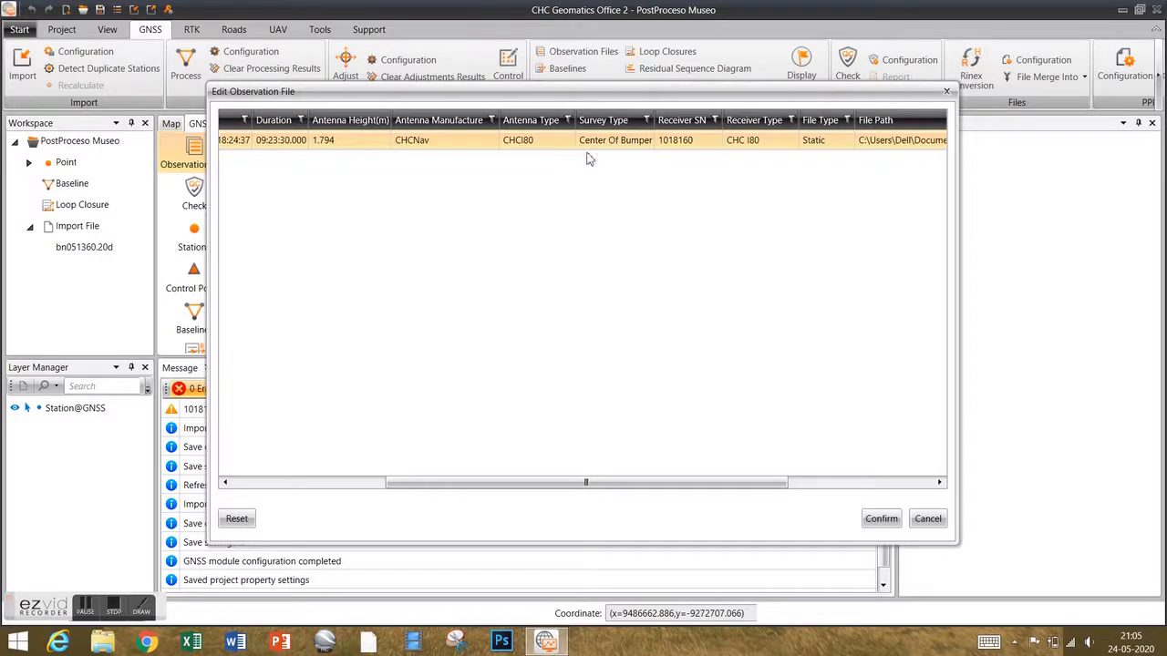
pyautogui.click(647, 144)
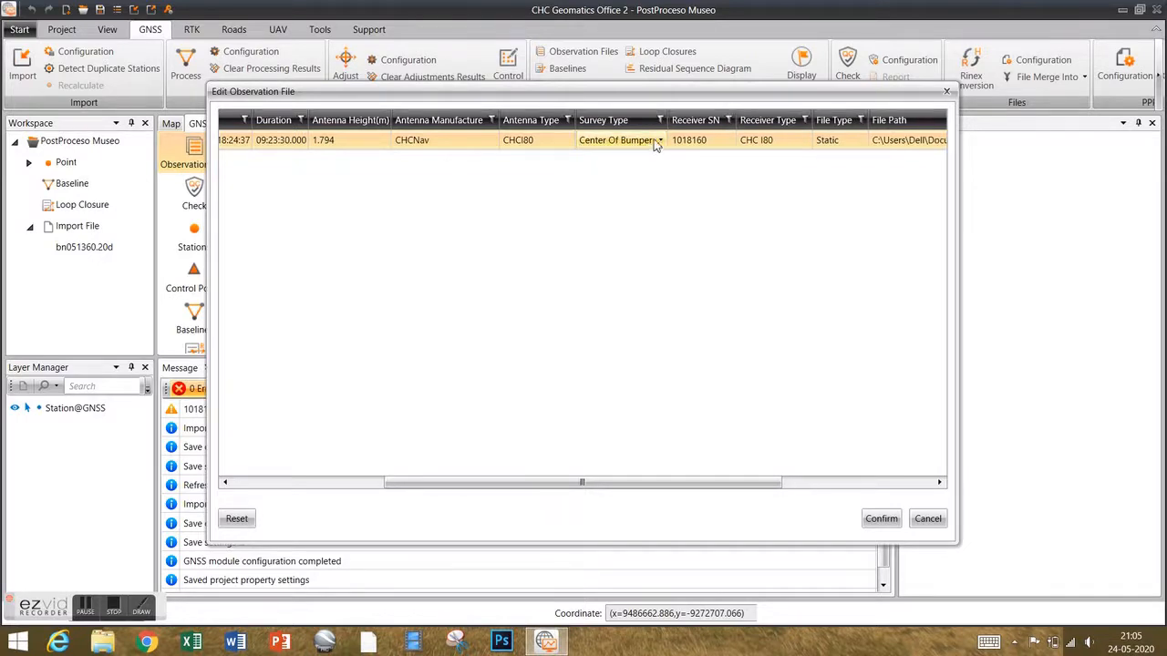
pyautogui.click(662, 141)
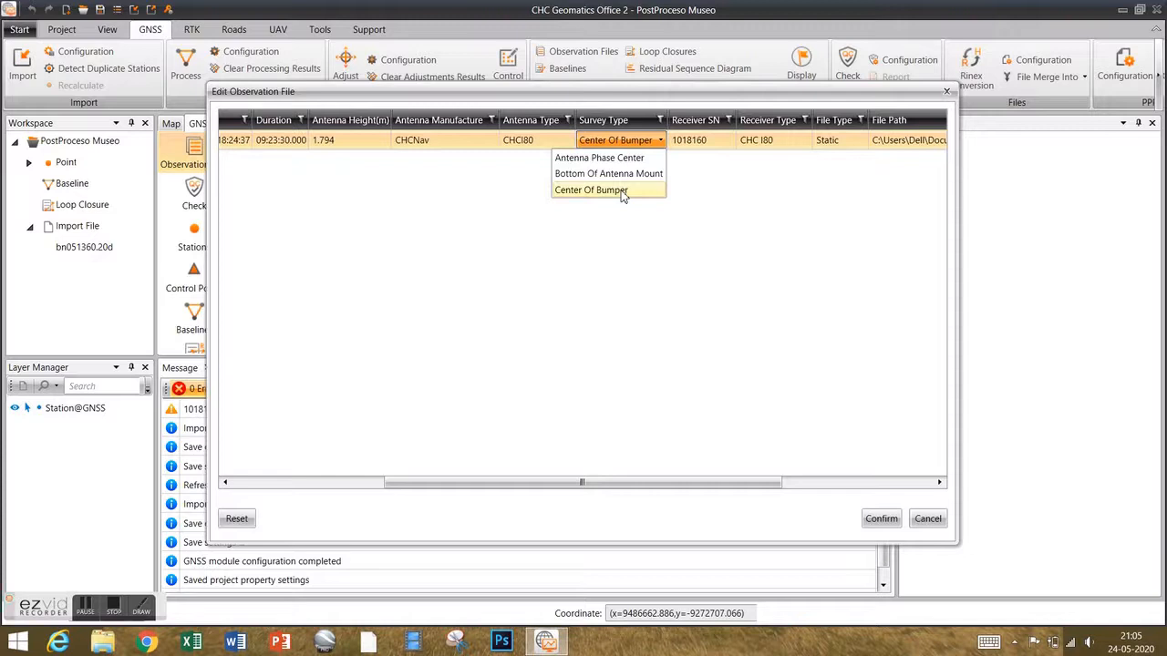
pyautogui.click(623, 194)
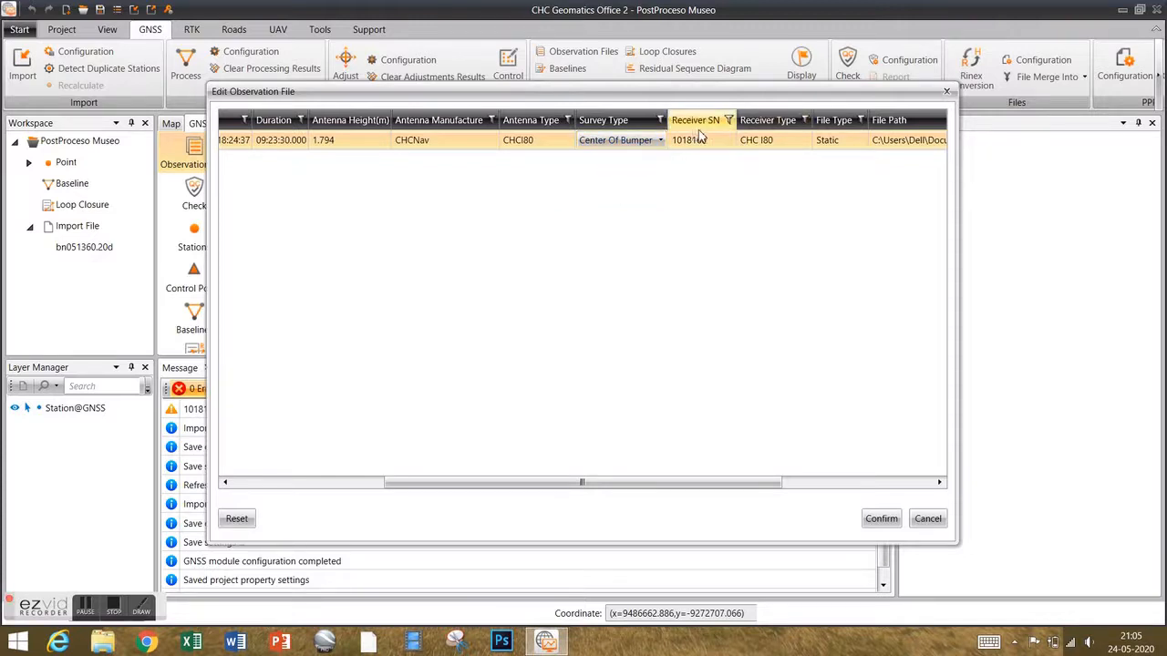
pyautogui.moveTo(650, 486); pyautogui.dragTo(802, 484)
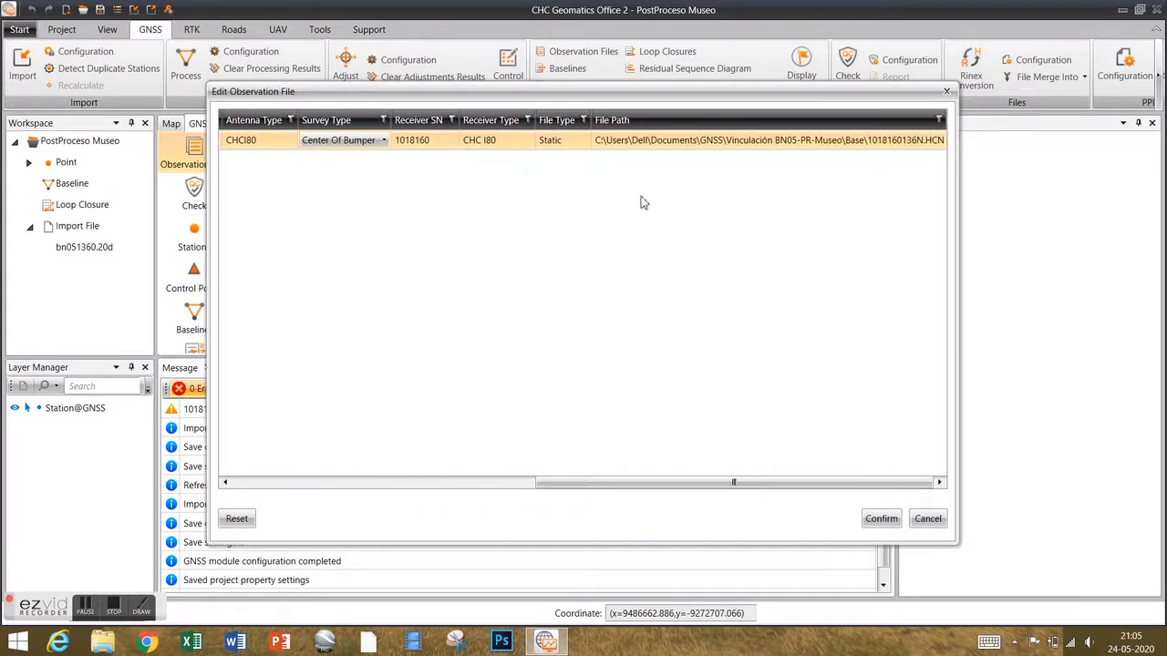
pyautogui.click(881, 519)
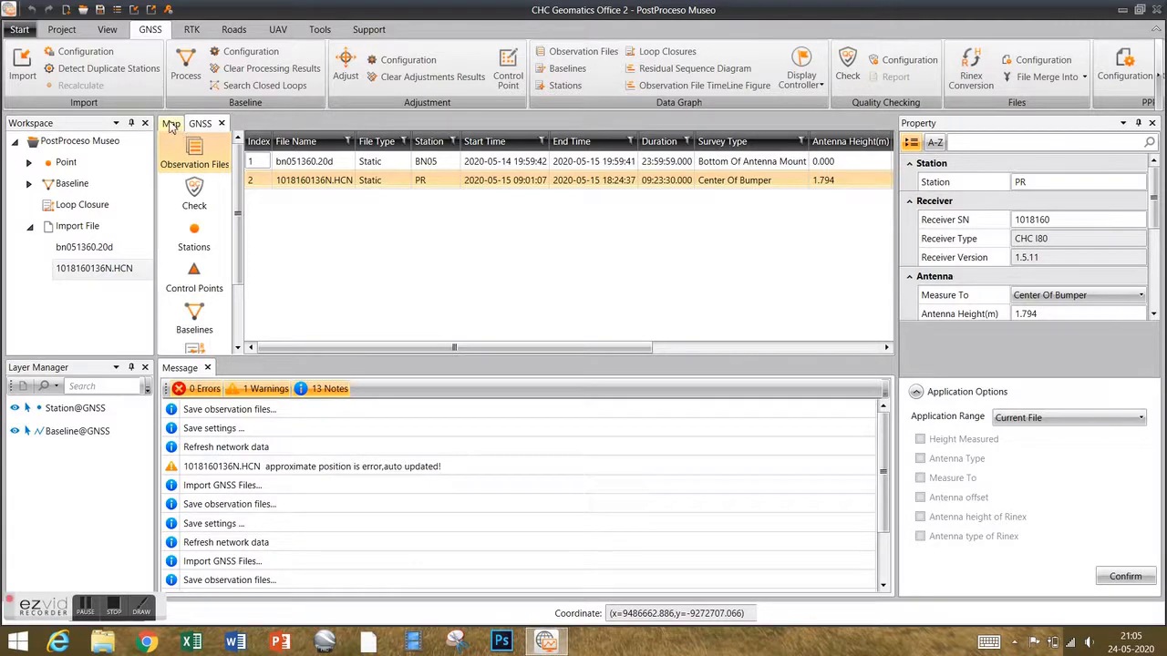
# Check the BN05–PR baseline on the map, then reopen Import Data from the GNSS table.
pyautogui.click(170, 124)
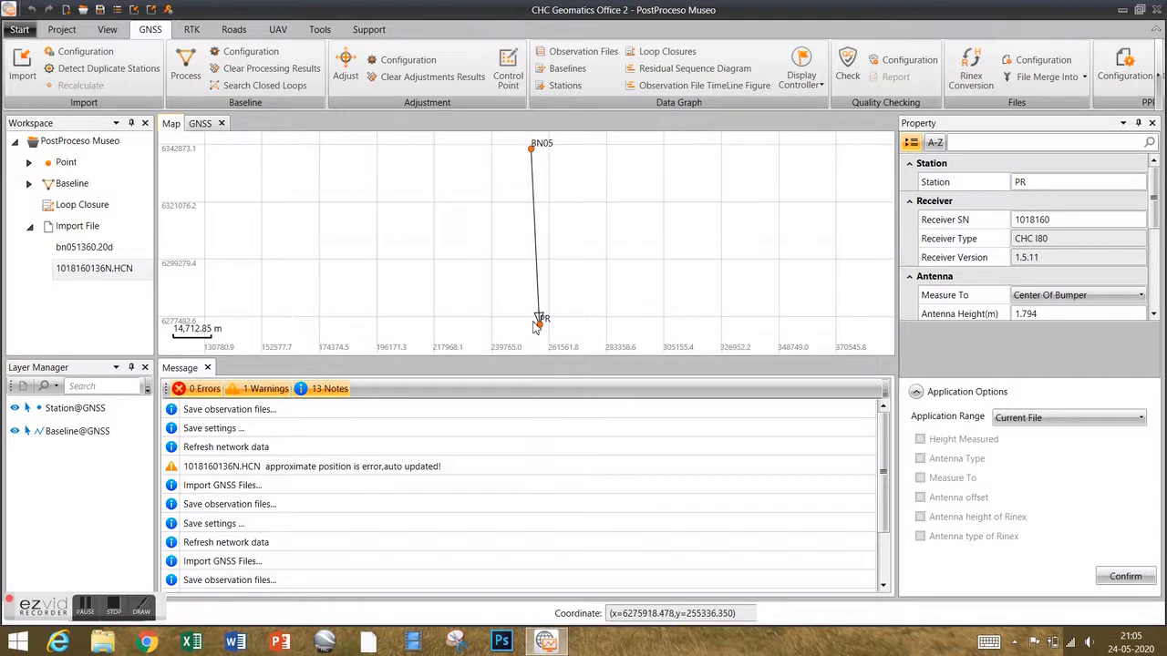
pyautogui.click(201, 124)
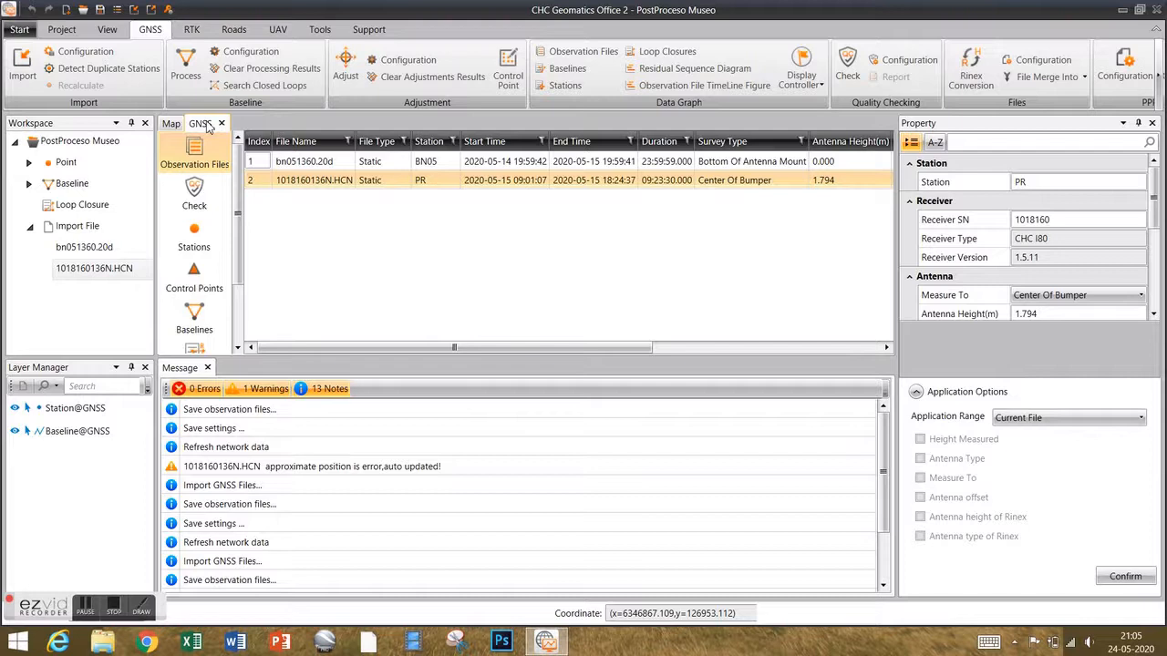
pyautogui.click(23, 65)
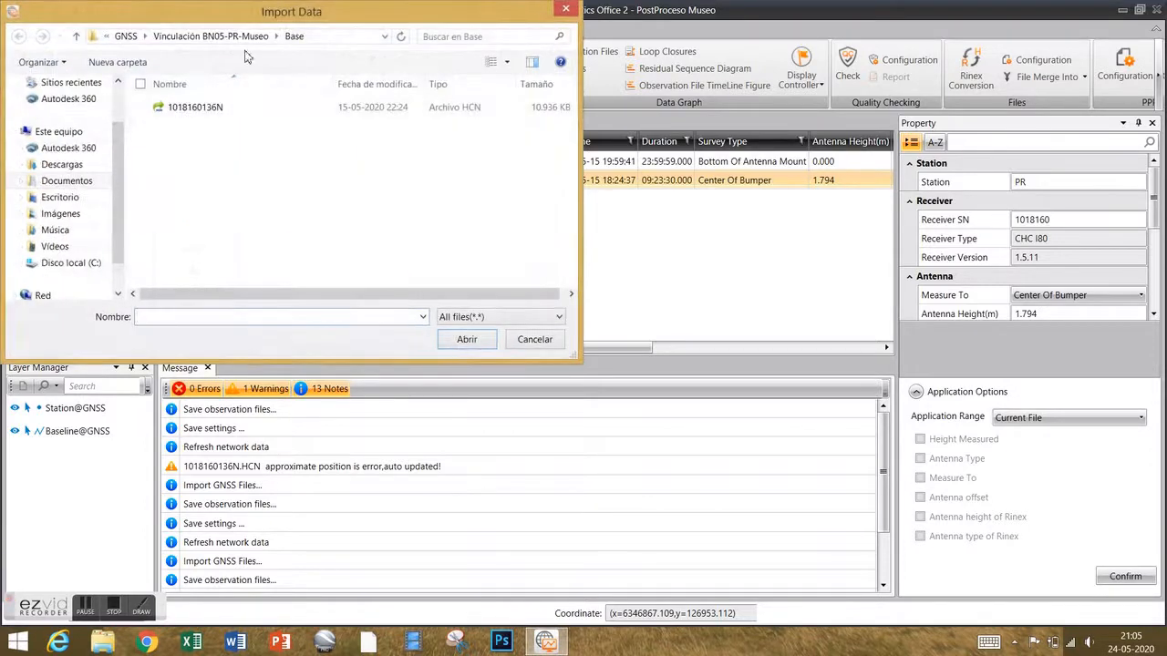
pyautogui.click(193, 40)
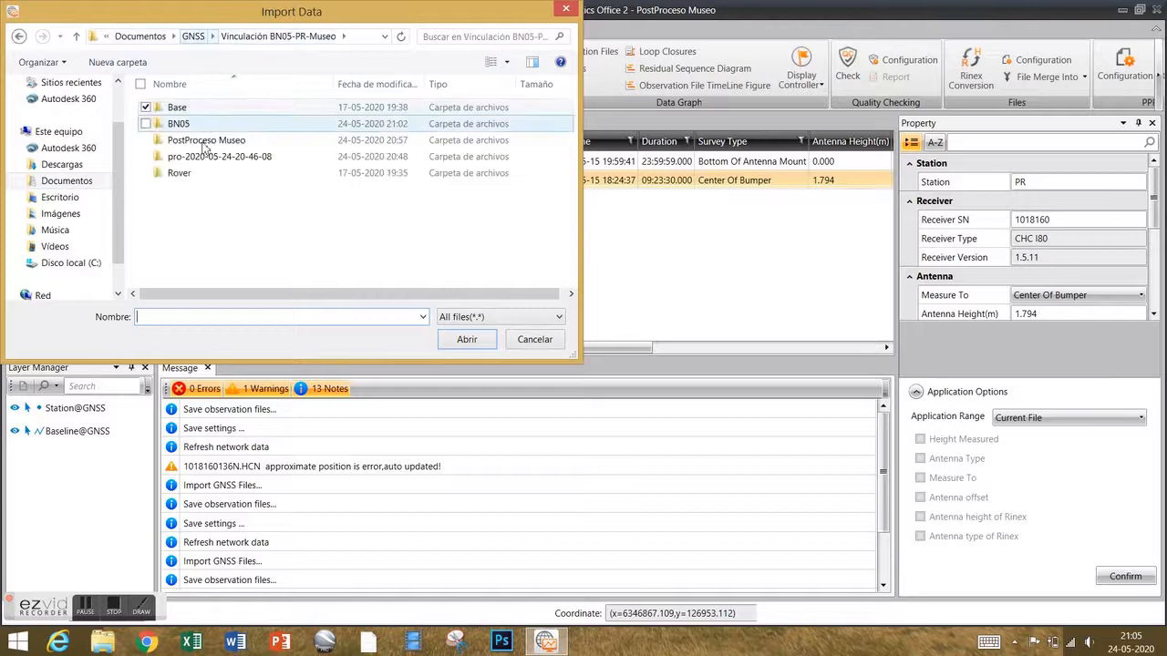
pyautogui.doubleClick(187, 174)
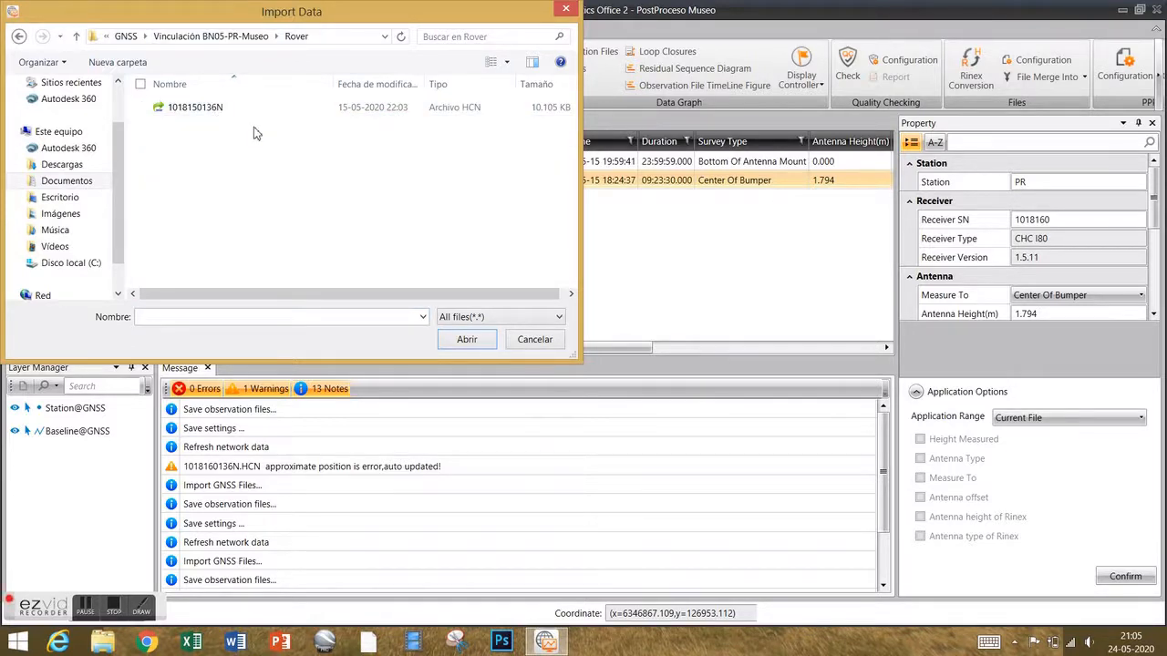
pyautogui.click(214, 112)
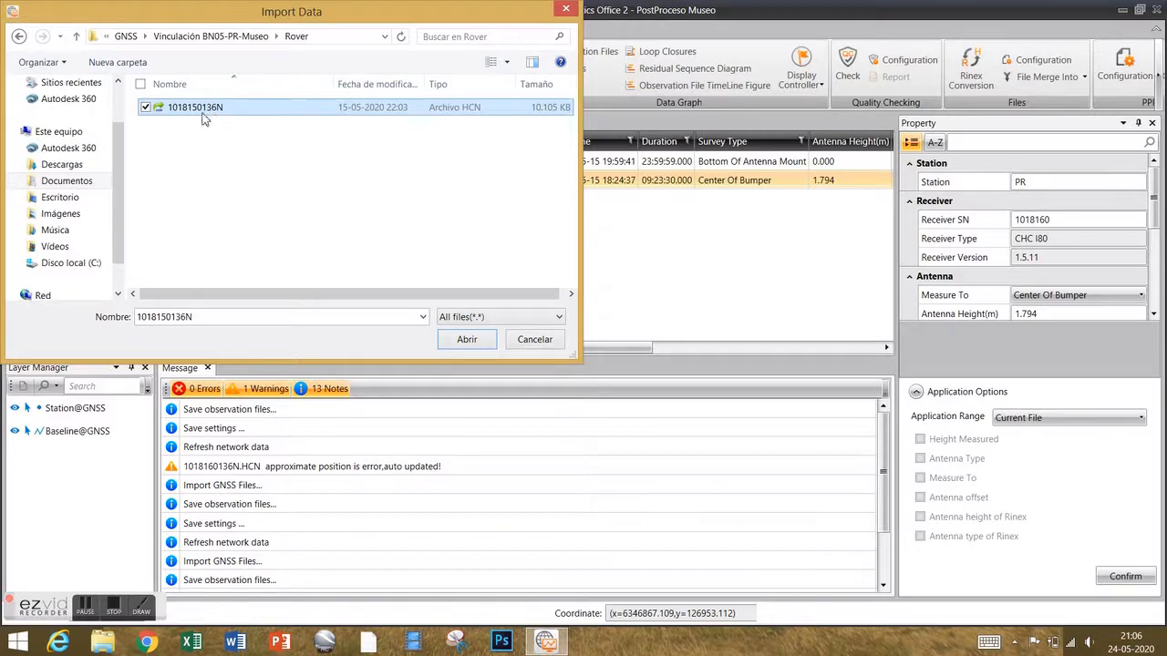
pyautogui.click(466, 341)
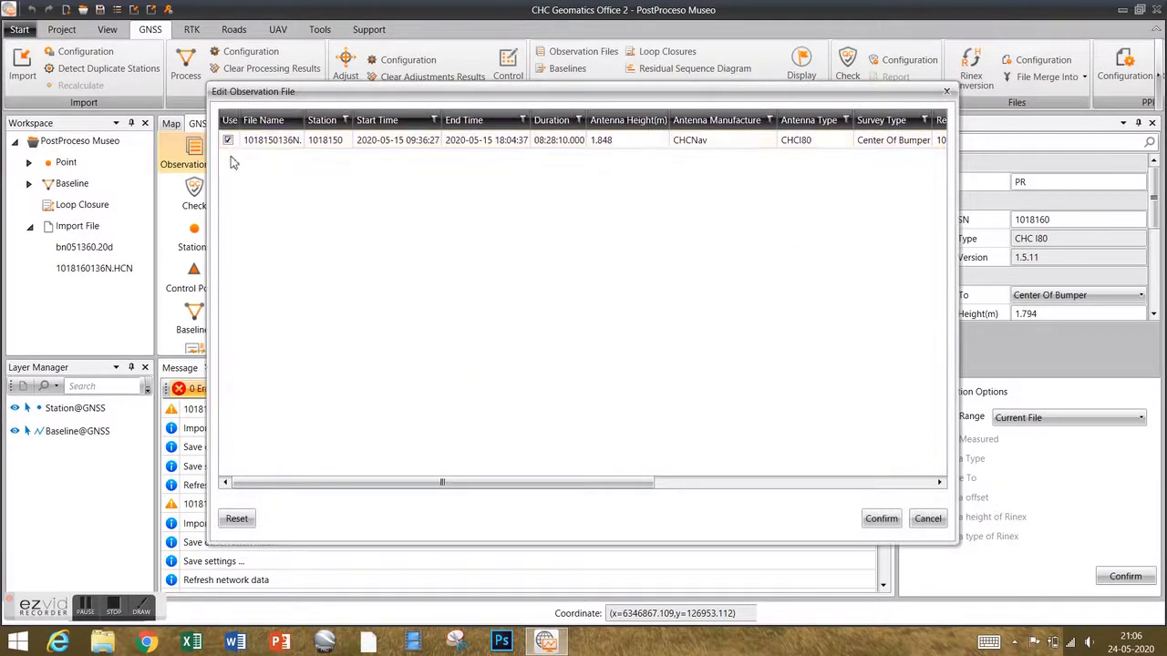
# Rename the rover file's station to Museo and confirm its import settings.
pyautogui.click(344, 146)
pyautogui.click(344, 146)
pyautogui.doubleClick(347, 141)
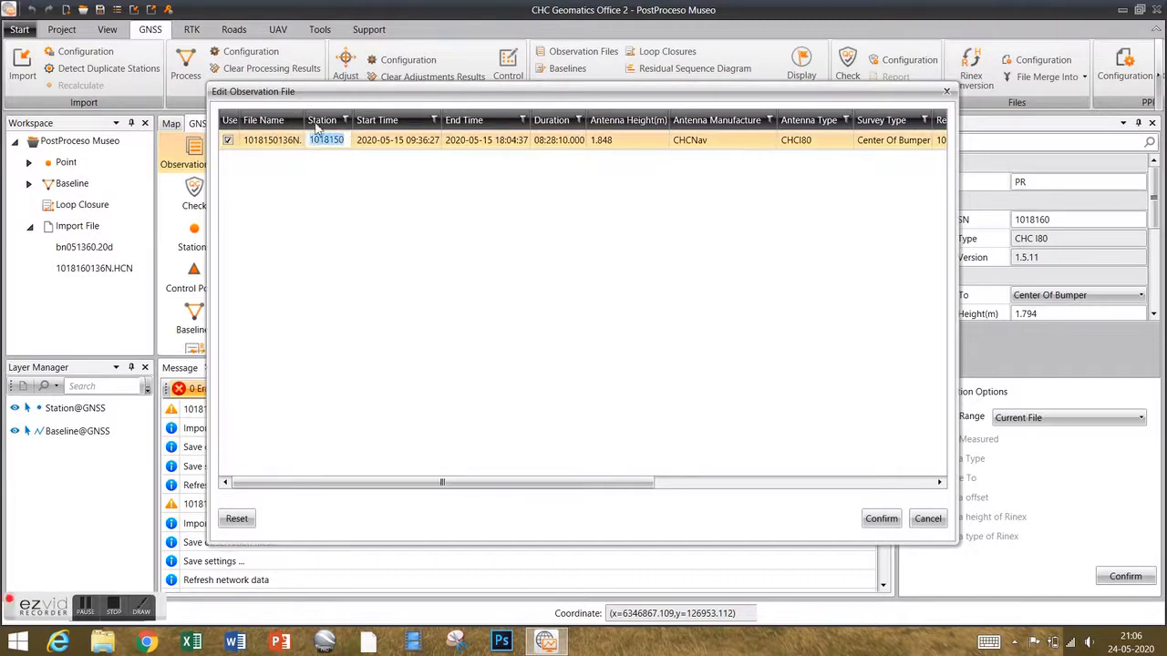
pyautogui.write('Museo')
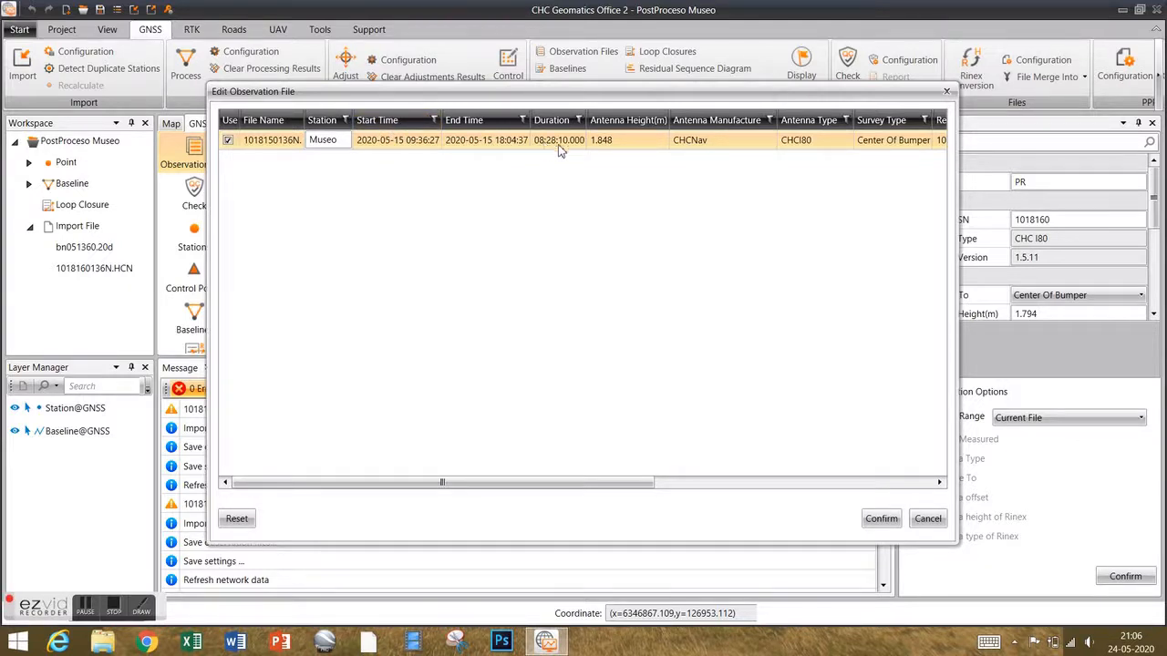
pyautogui.moveTo(493, 487); pyautogui.dragTo(799, 484)
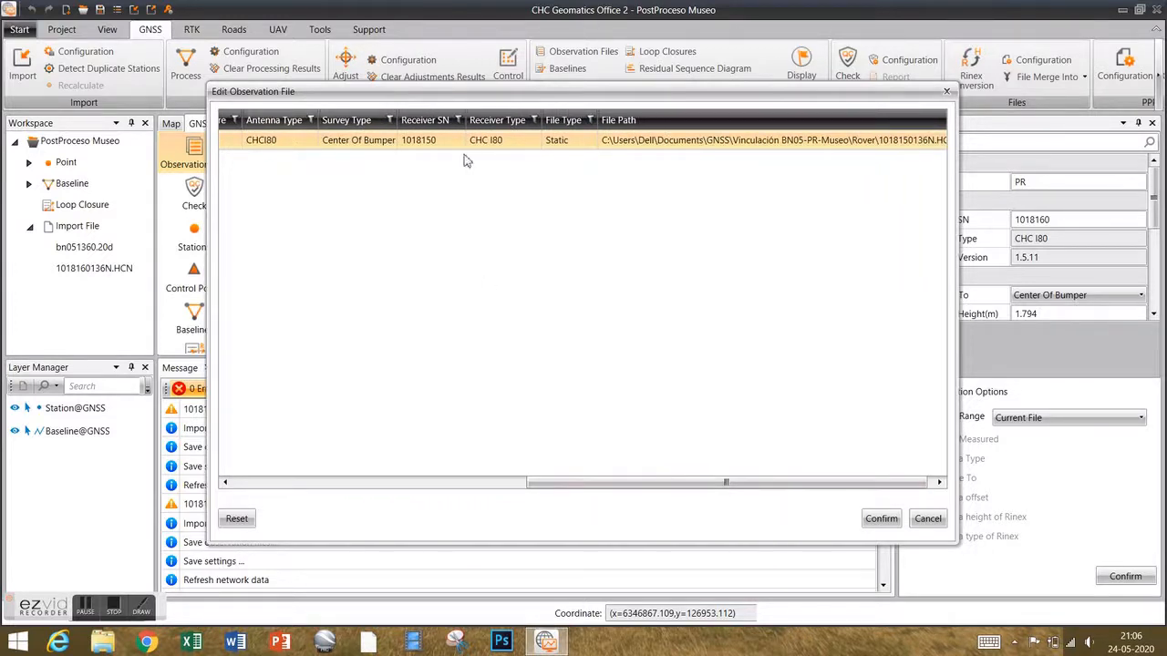
pyautogui.click(881, 518)
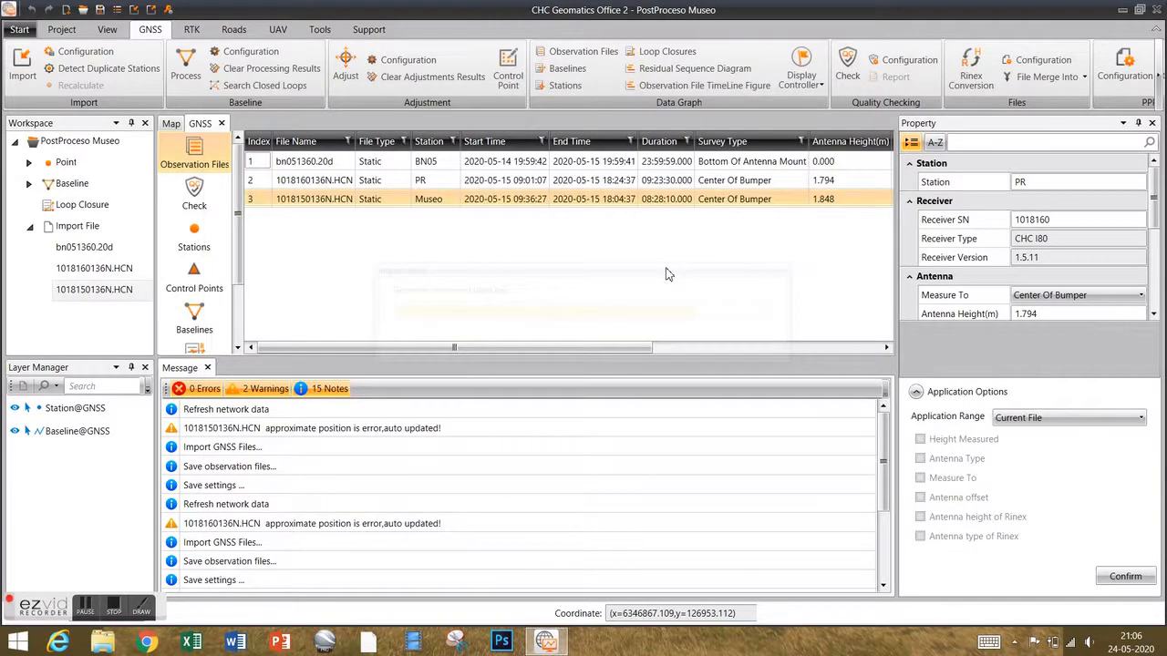
# Zoom the project map in on the PR–Museo baseline and clear the selection.
pyautogui.click(171, 124)
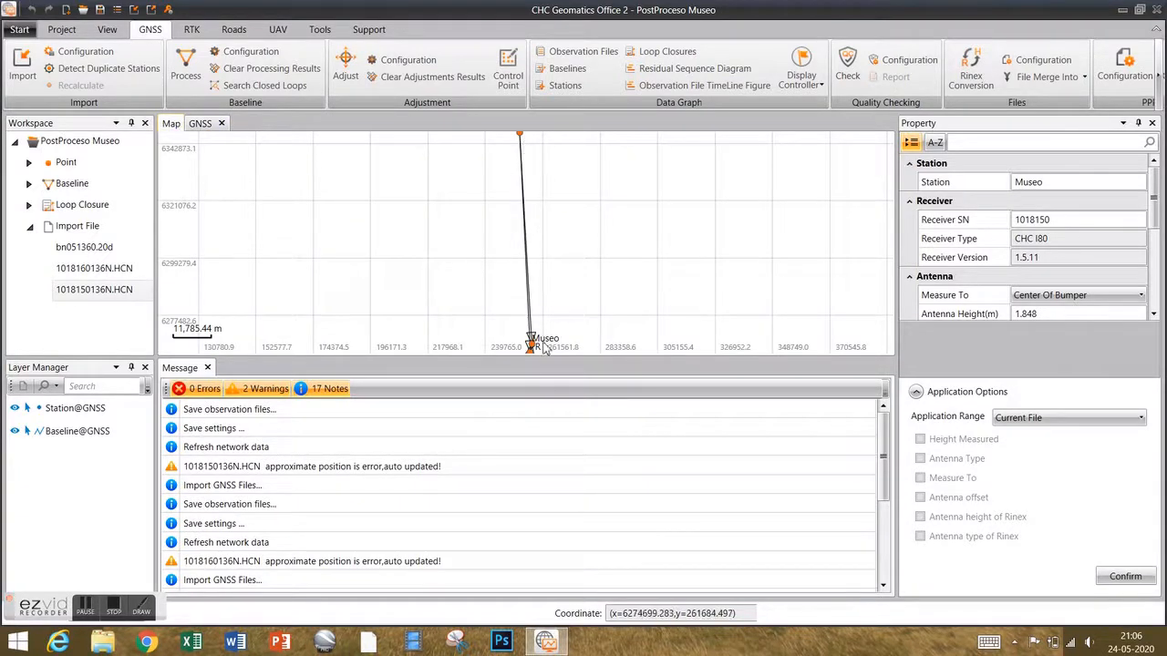
pyautogui.scroll(3, 565, 259)
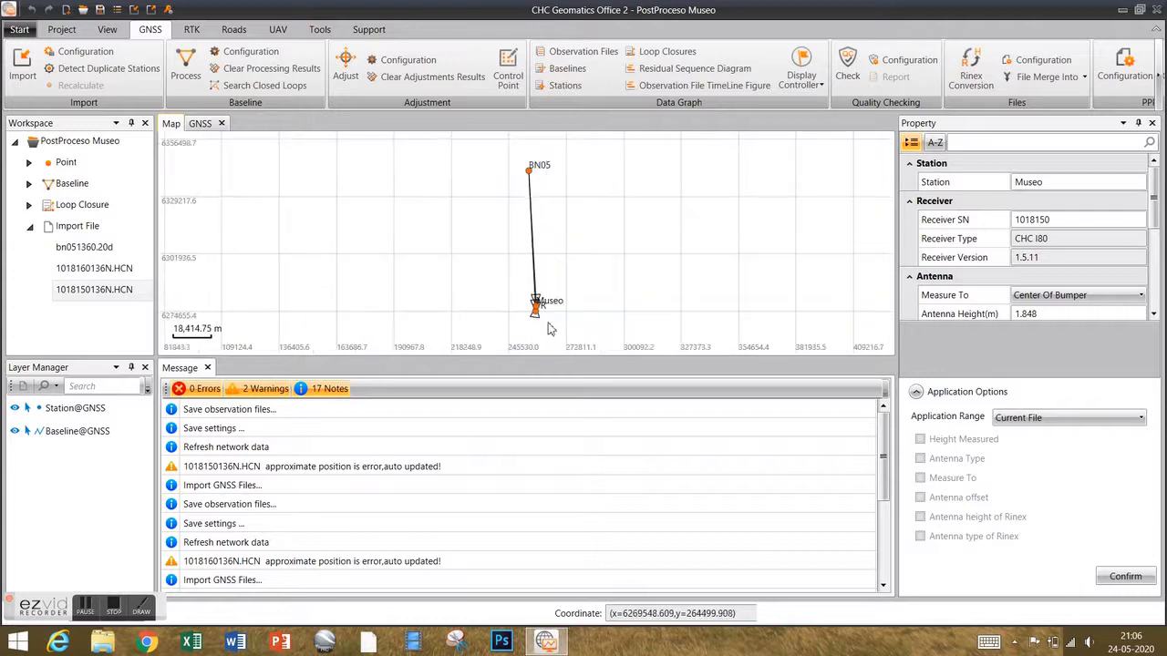
pyautogui.scroll(10, 524, 306)
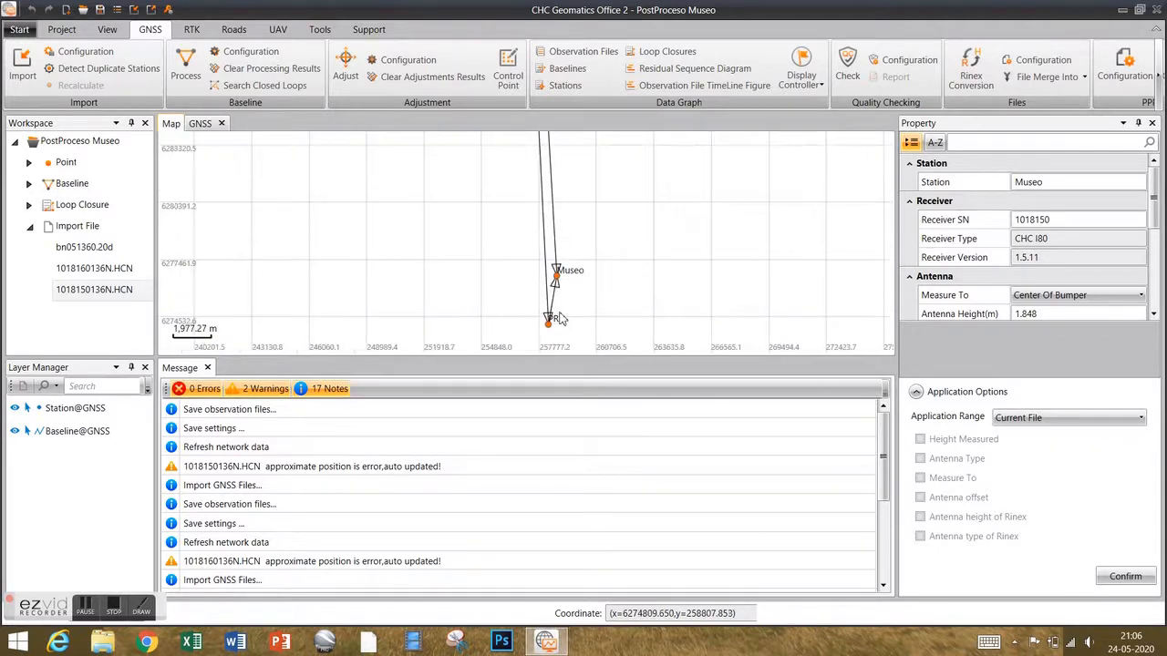
pyautogui.click(576, 293)
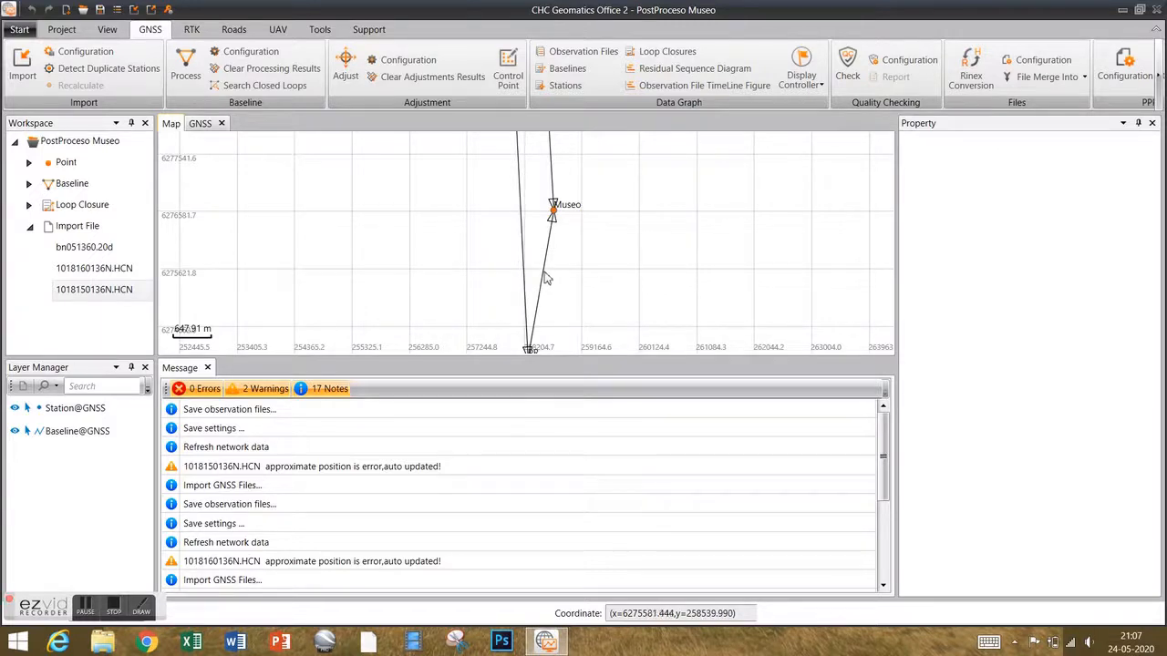
# Select the Museo–PR baseline B03 on the map to display its Baseline Attribute properties.
pyautogui.click(545, 278)
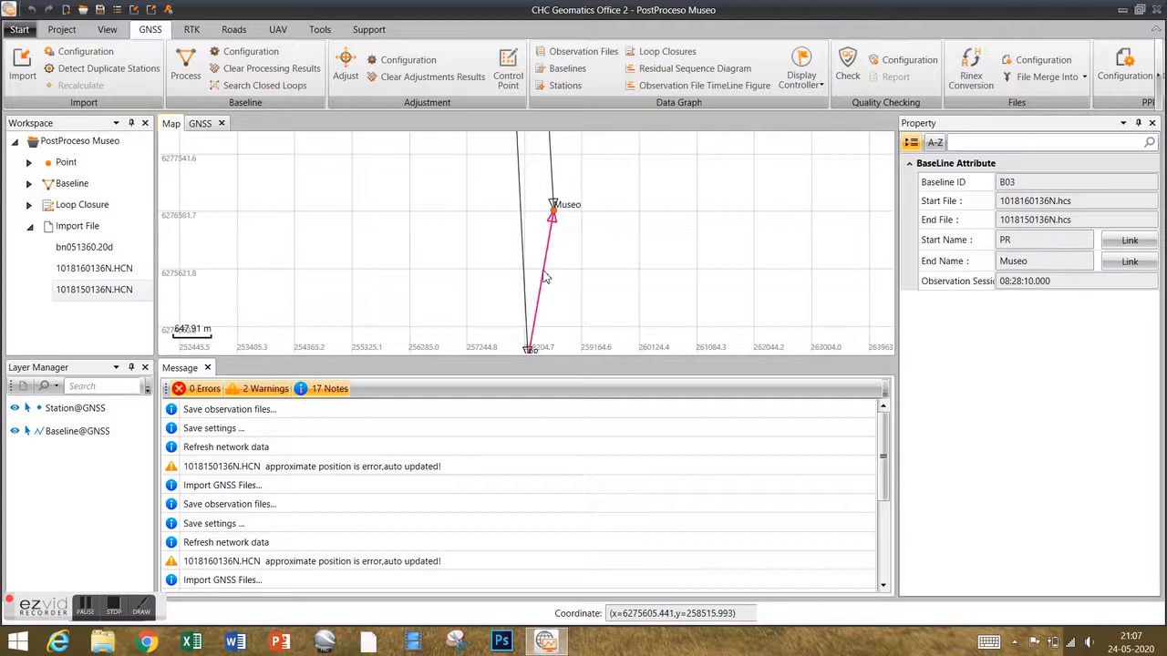
pyautogui.rightClick(545, 278)
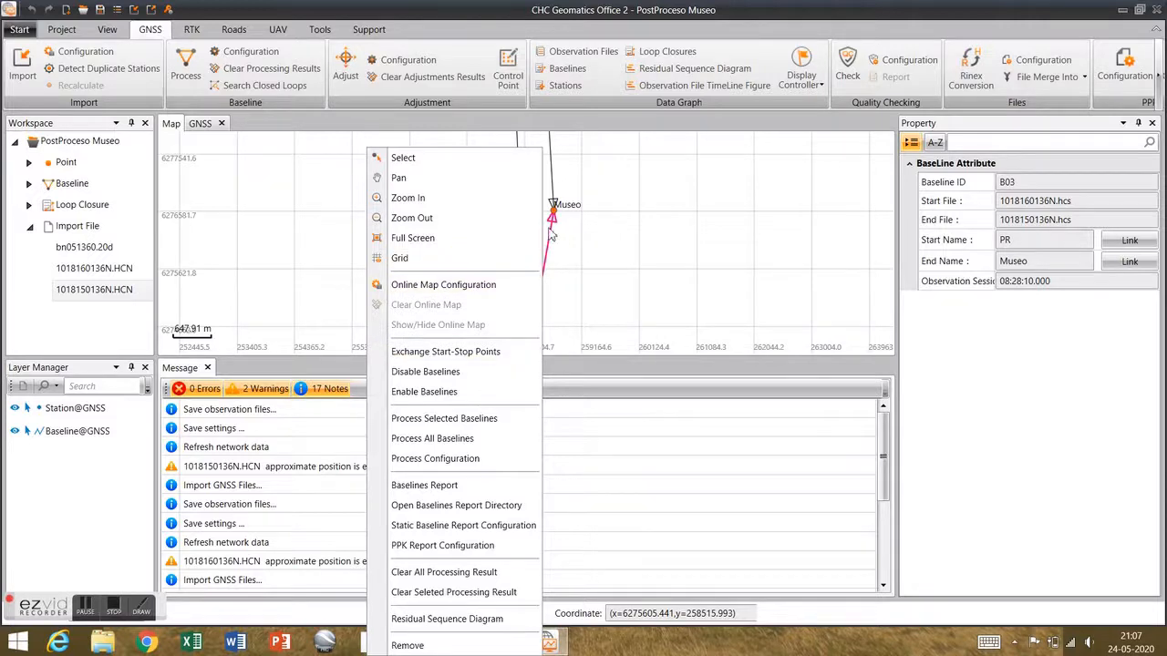
pyautogui.click(588, 242)
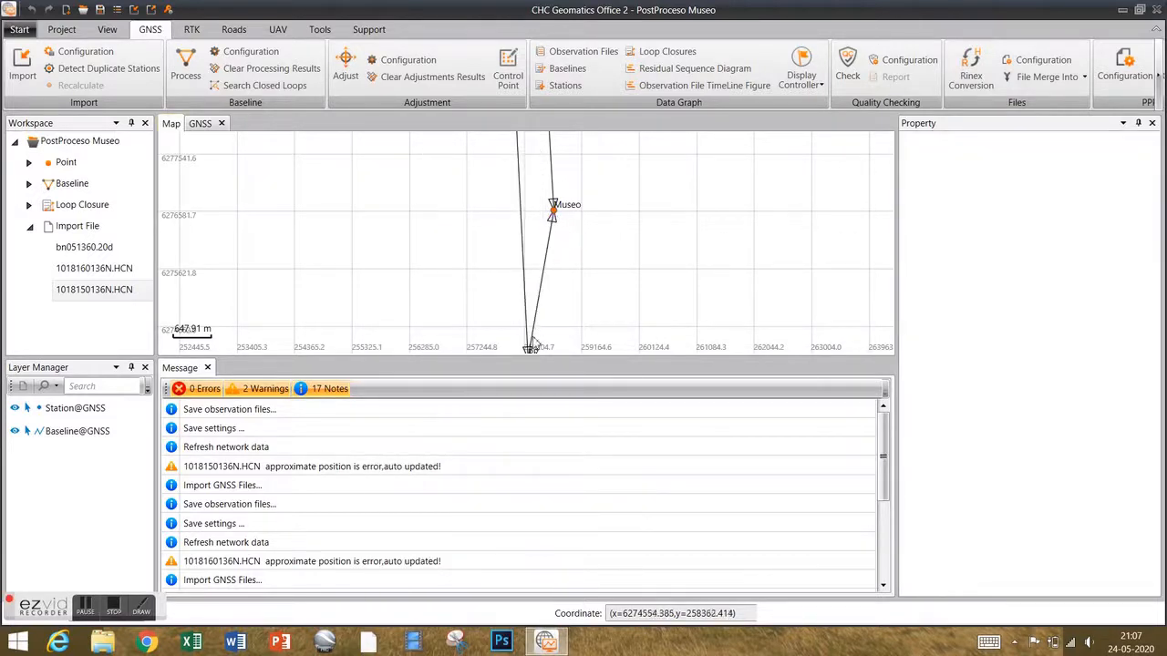
pyautogui.scroll(-1, 571, 284)
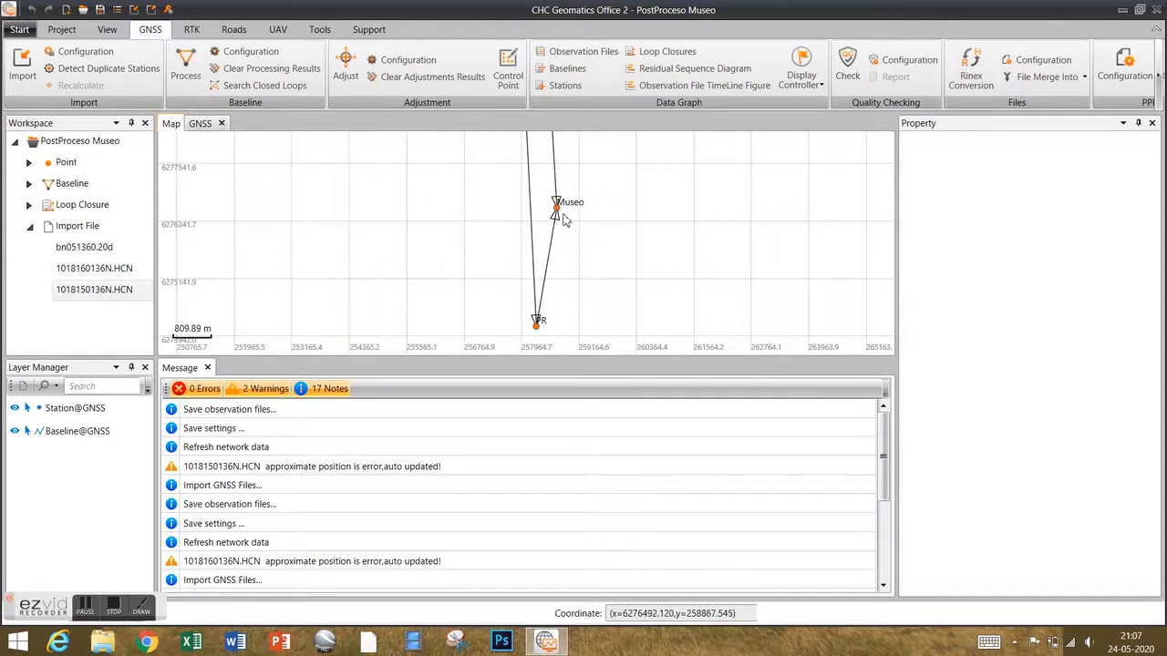
pyautogui.rightClick(547, 269)
pyautogui.click(559, 263)
pyautogui.click(558, 262)
pyautogui.rightClick(552, 261)
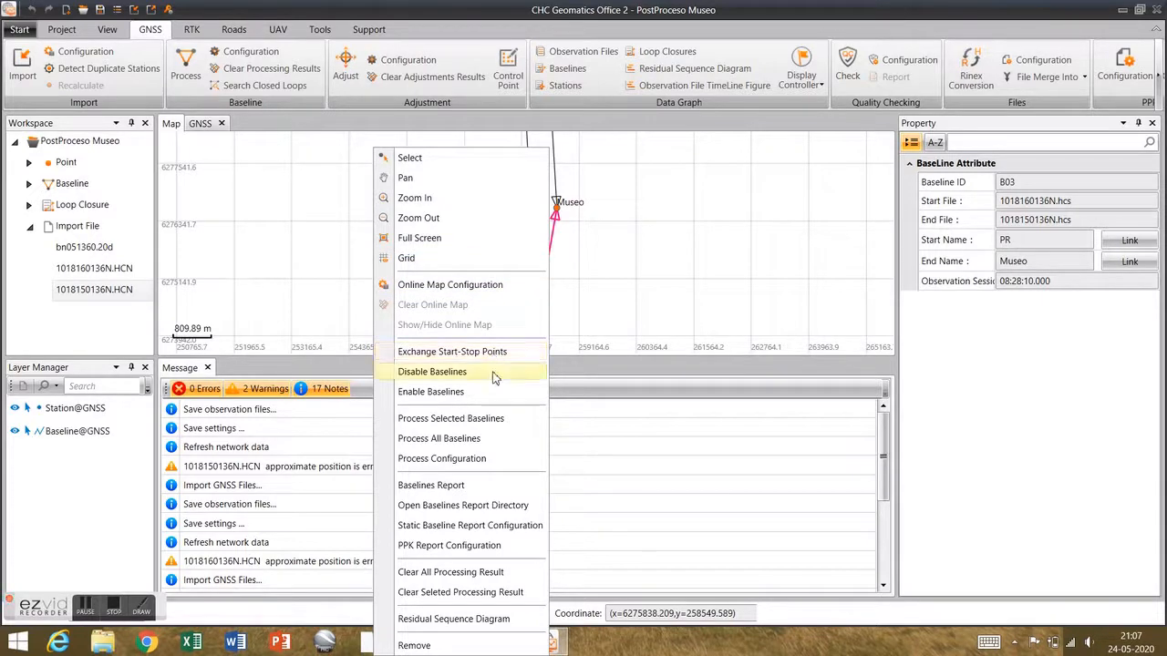
pyautogui.click(572, 264)
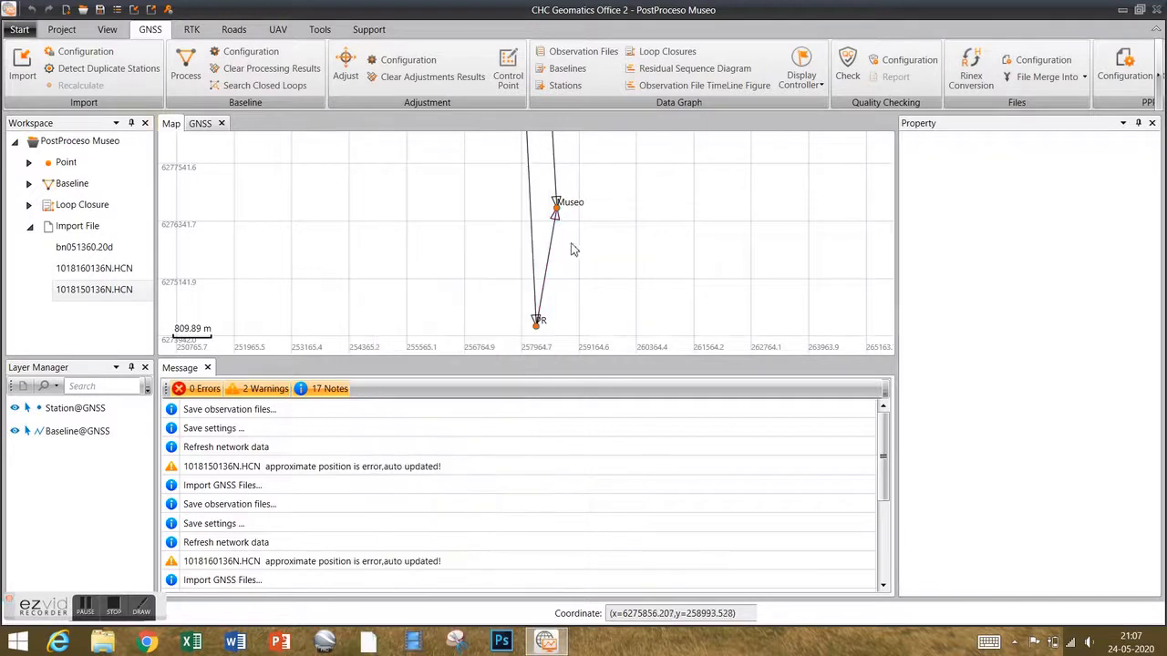
pyautogui.click(548, 247)
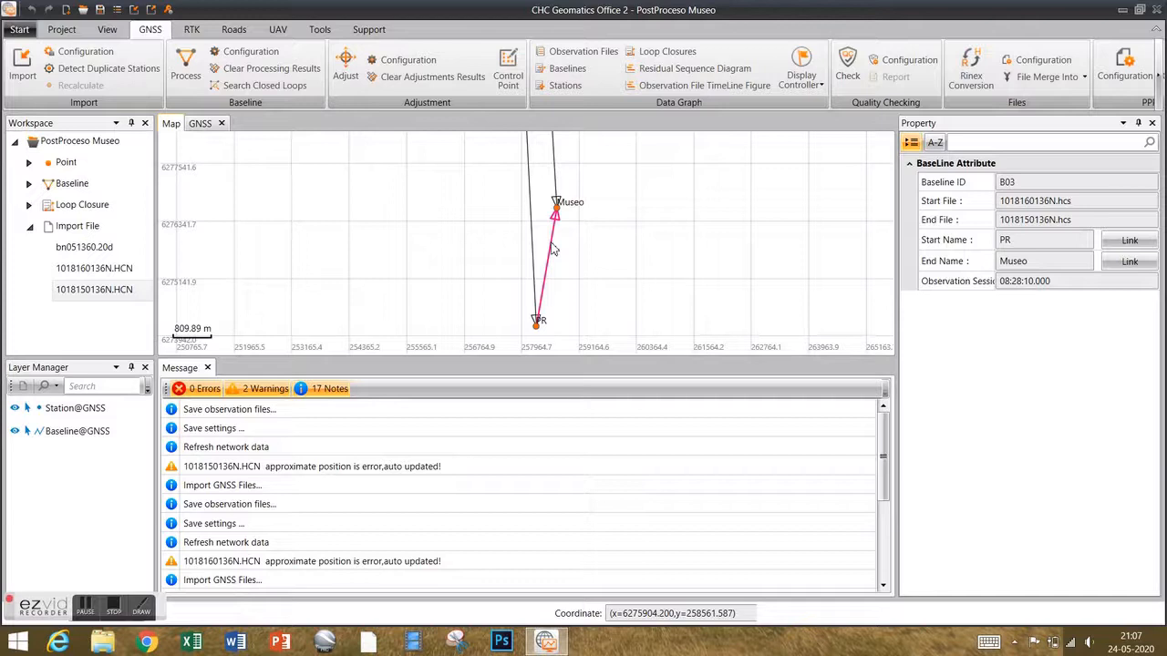
# Apply Exchange Start-Stop Points to baseline B03 so it runs from Museo to PR.
pyautogui.rightClick(553, 248)
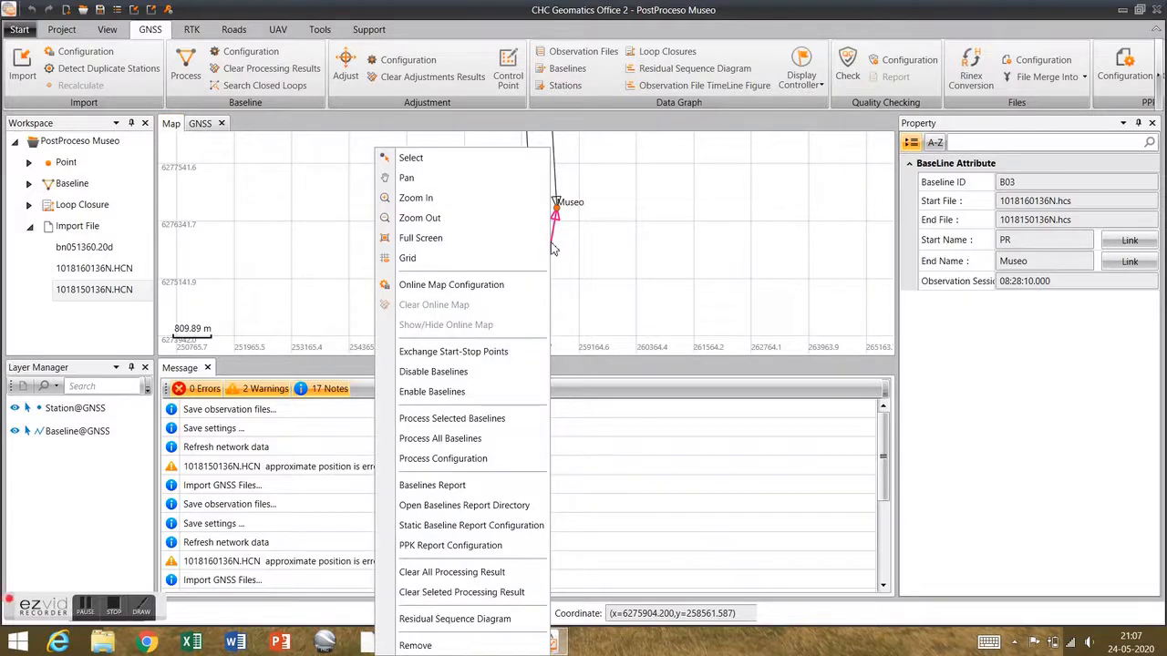
pyautogui.click(491, 359)
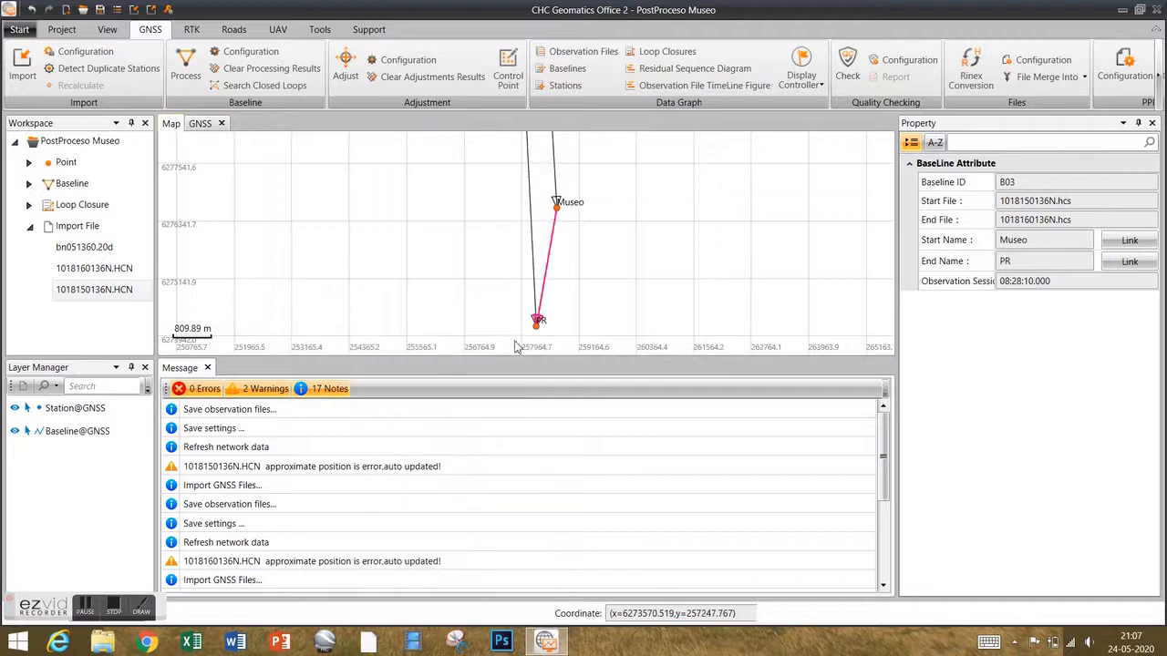
pyautogui.rightClick(550, 258)
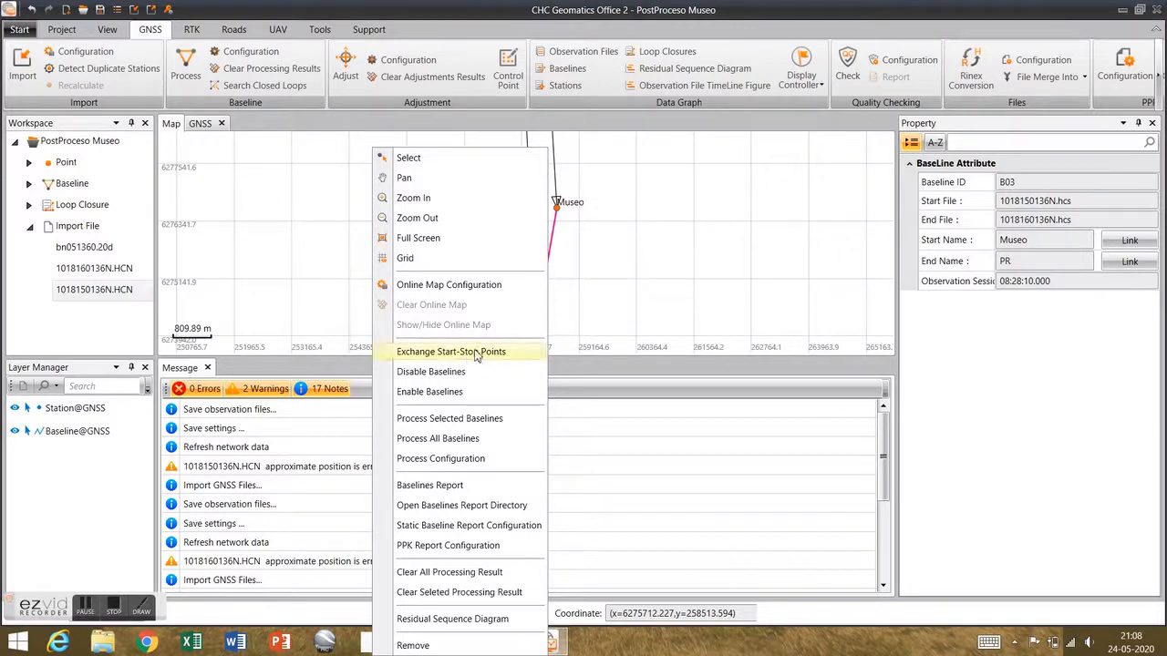
pyautogui.click(499, 354)
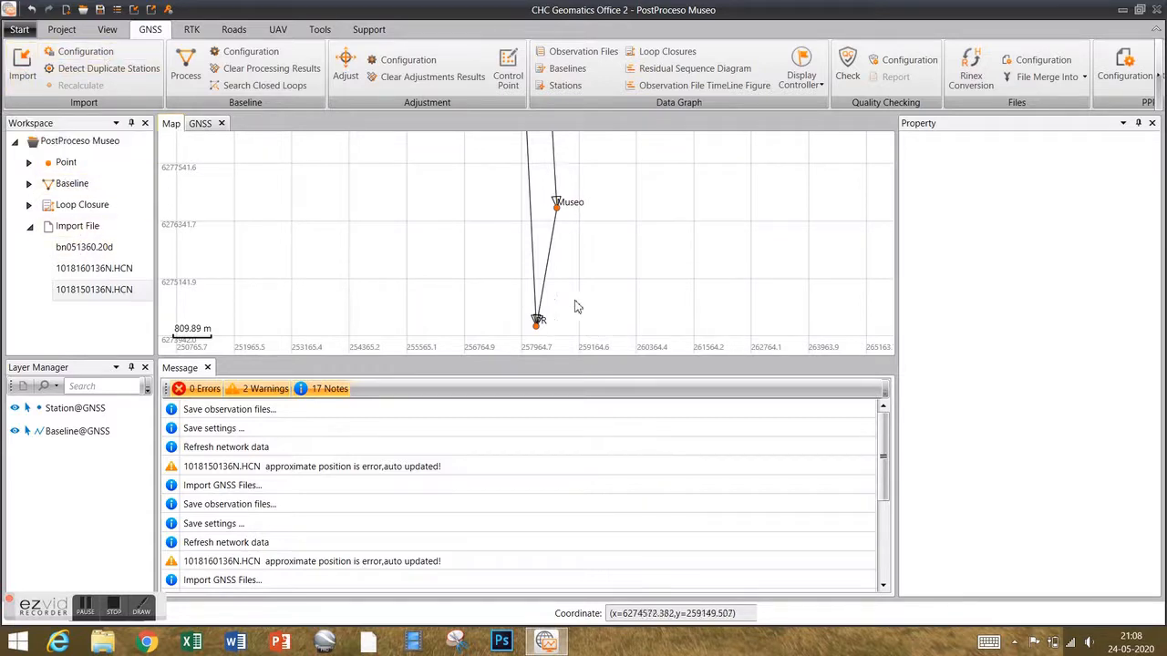
# Zoom the map out over BN05, PR and Museo, then return to the GNSS observation files table.
pyautogui.scroll(-6, 575, 307)
pyautogui.scroll(-4, 571, 294)
pyautogui.scroll(2, 577, 244)
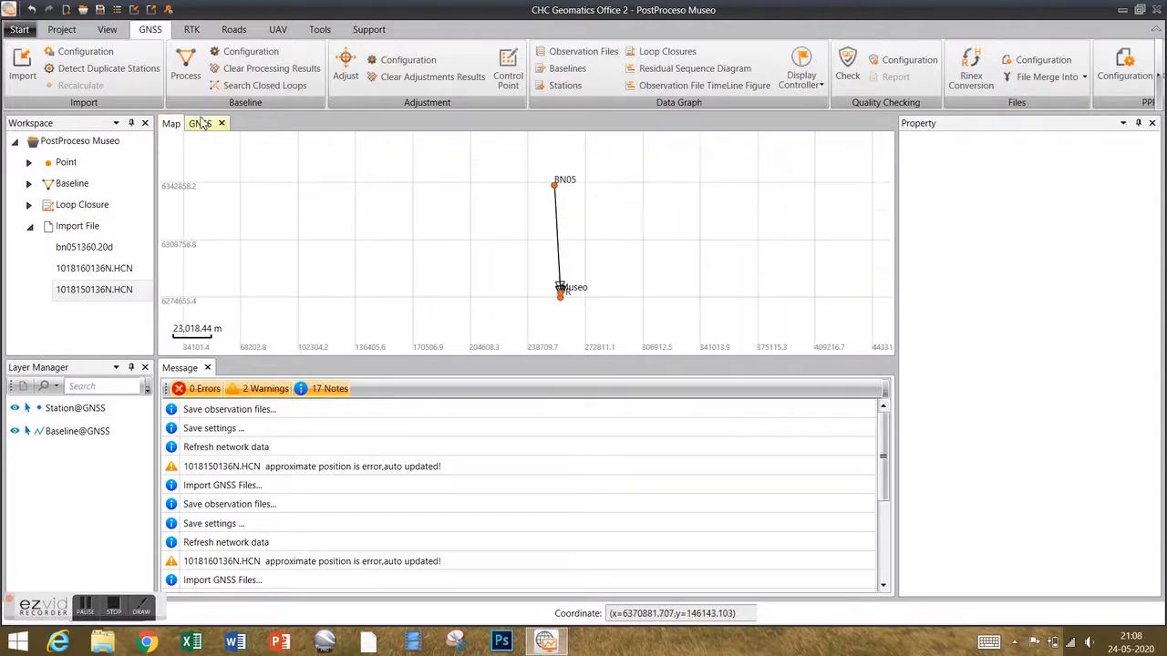
pyautogui.click(201, 123)
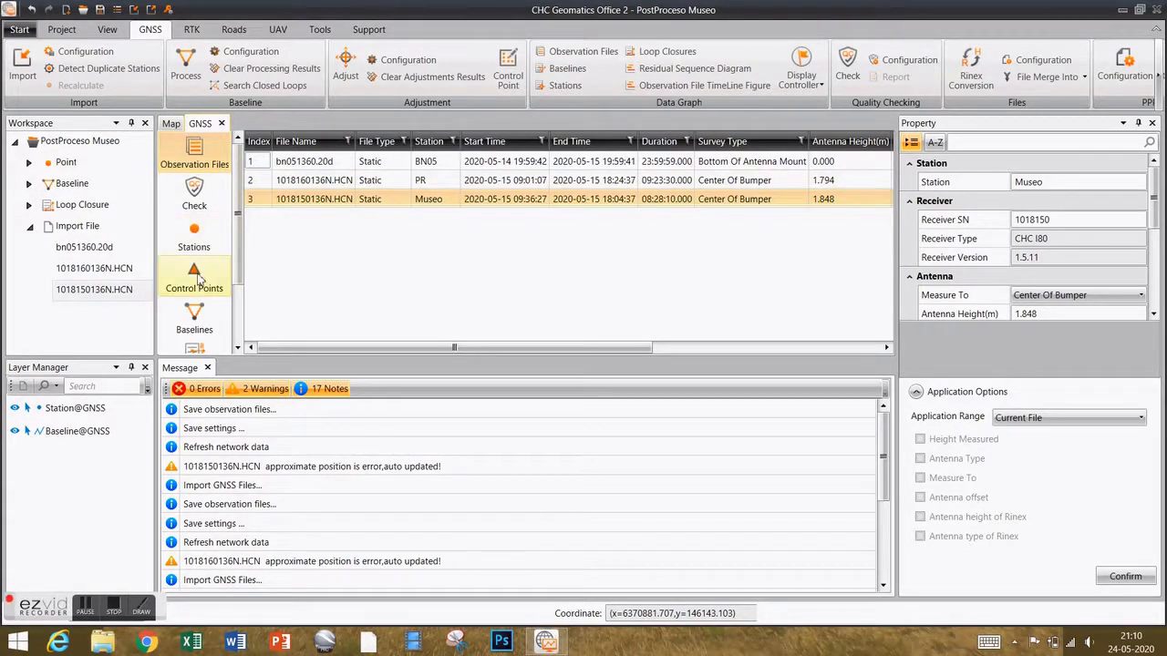
# List stations BN05, PR and Museo and display BN05's coordinates as Local grid values.
pyautogui.click(192, 239)
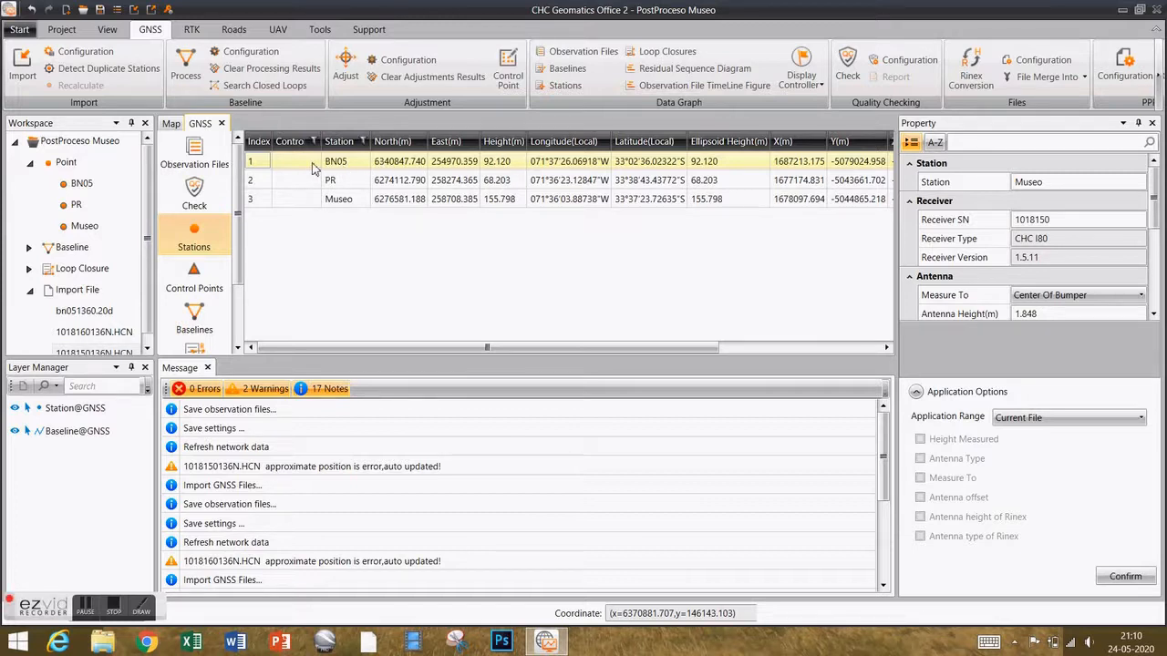
pyautogui.moveTo(507, 347); pyautogui.dragTo(629, 351)
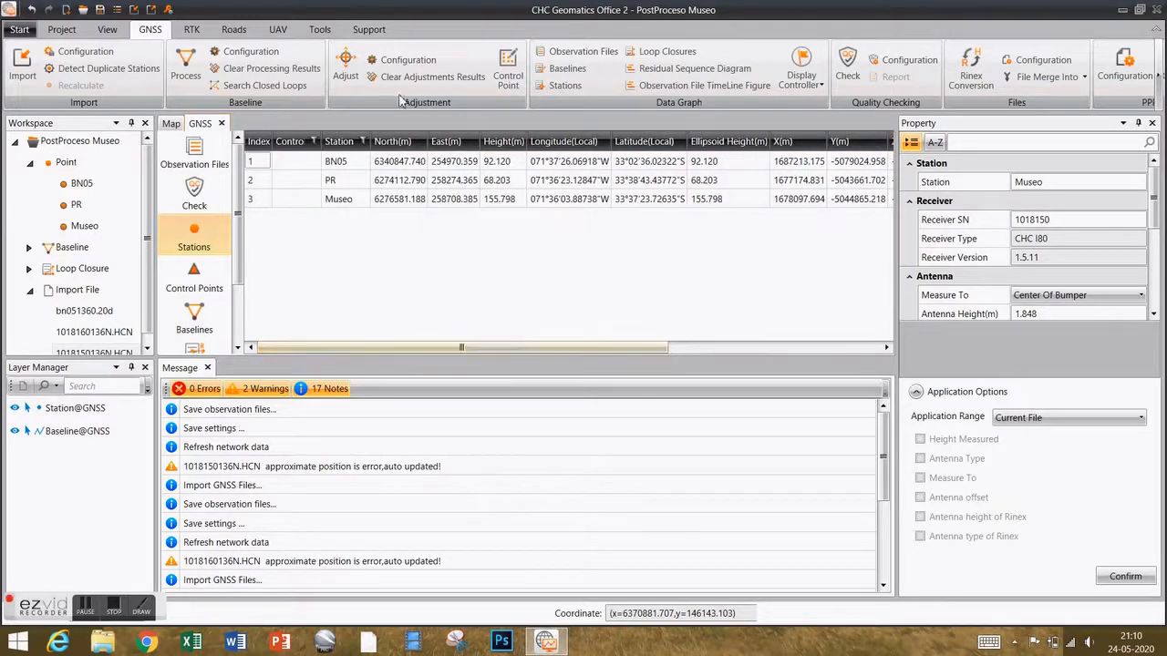
pyautogui.click(346, 166)
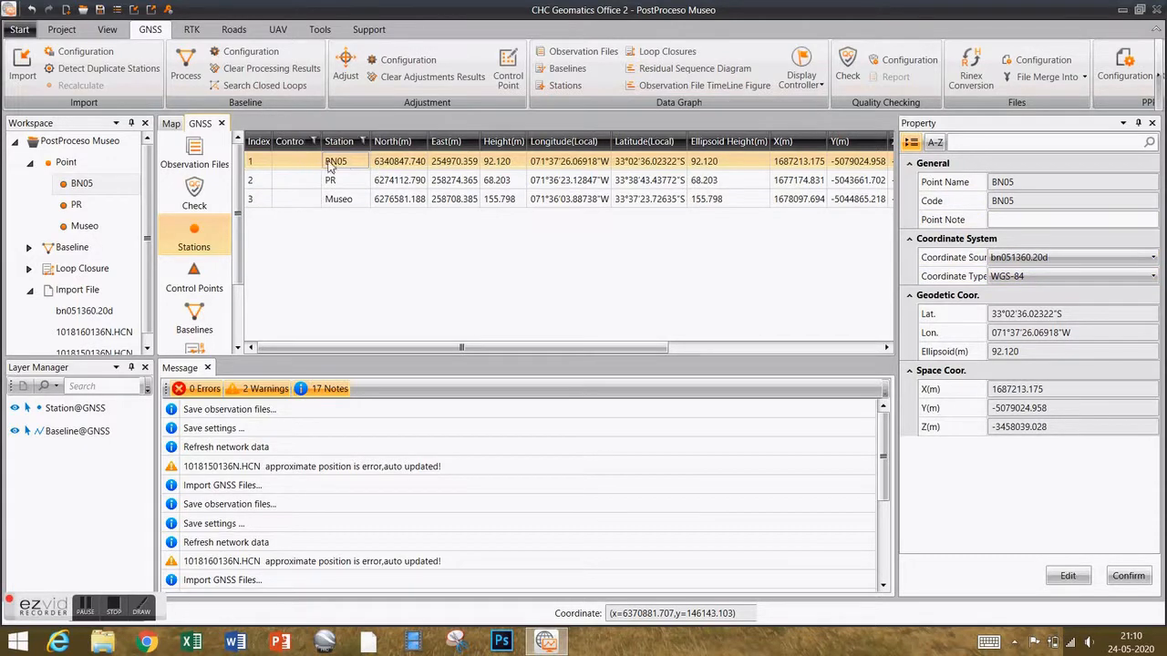
pyautogui.click(1034, 276)
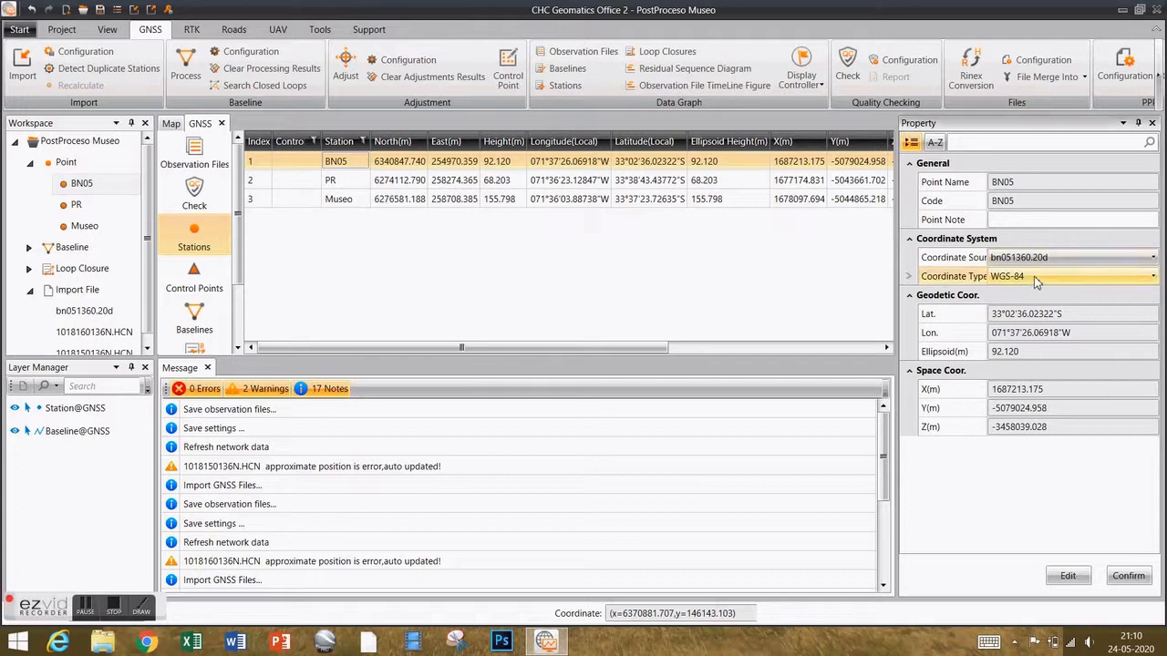
pyautogui.click(1027, 311)
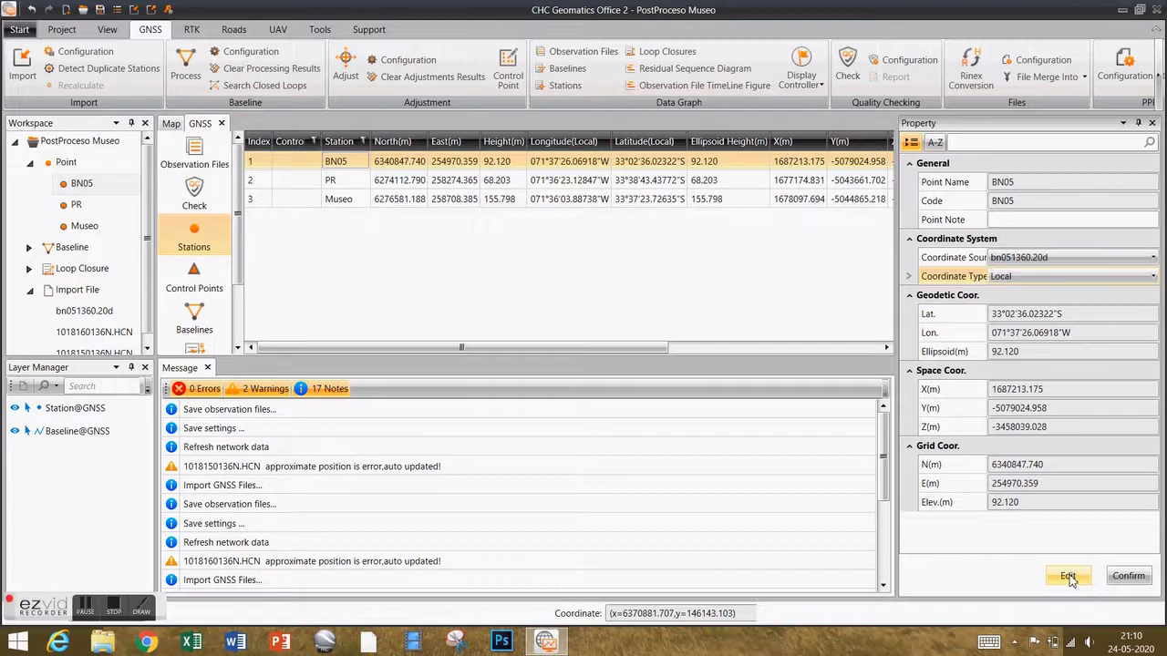
# Edit BN05's Local coordinates to N 6340848.429, E 254970.160, Elev 94.453 m and confirm.
pyautogui.click(1070, 577)
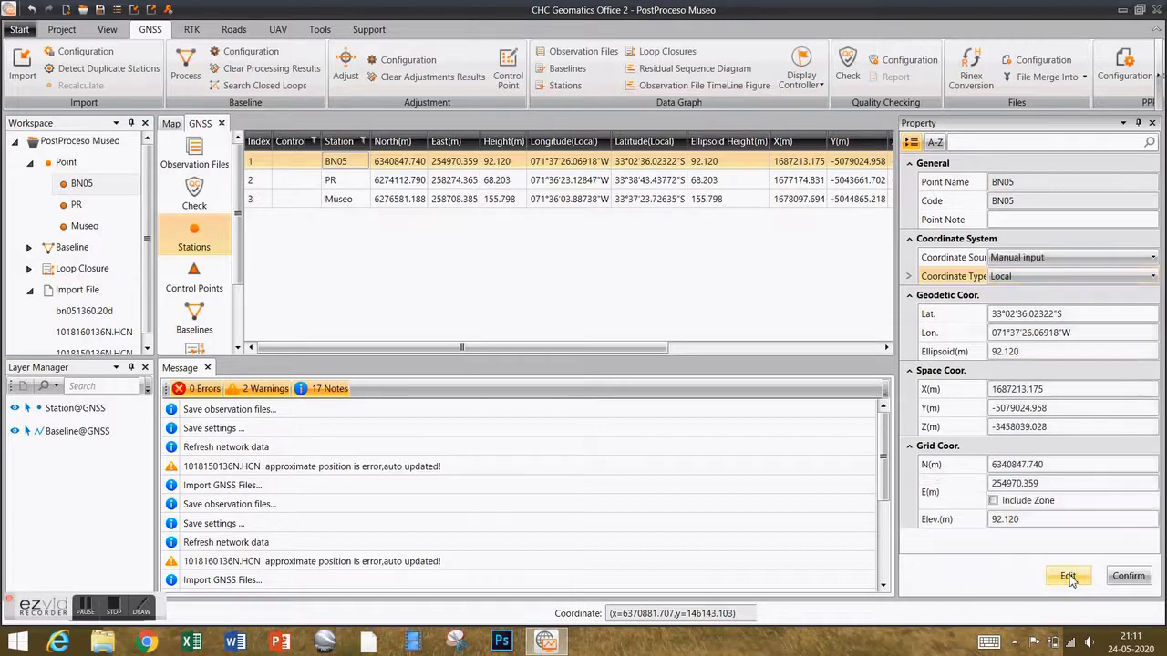
pyautogui.click(1063, 467)
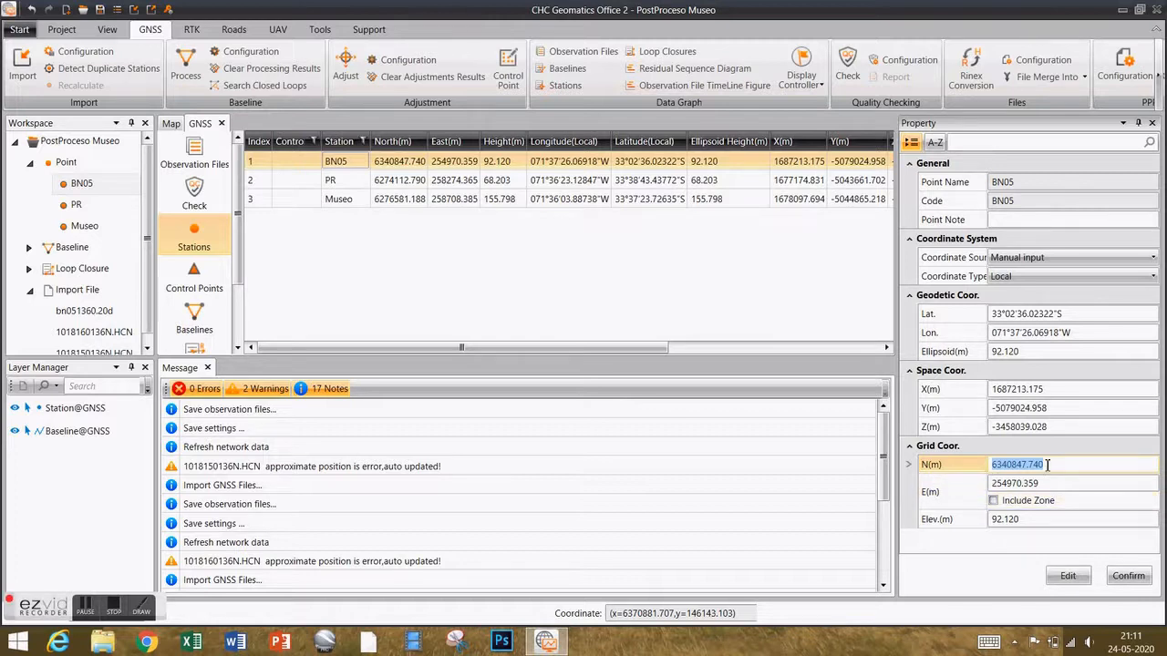
pyautogui.click(1026, 465)
pyautogui.write('8.429')
pyautogui.press('Delete')
pyautogui.press('Delete')
pyautogui.press('Delete')
pyautogui.press('Delete')
pyautogui.press('Delete')
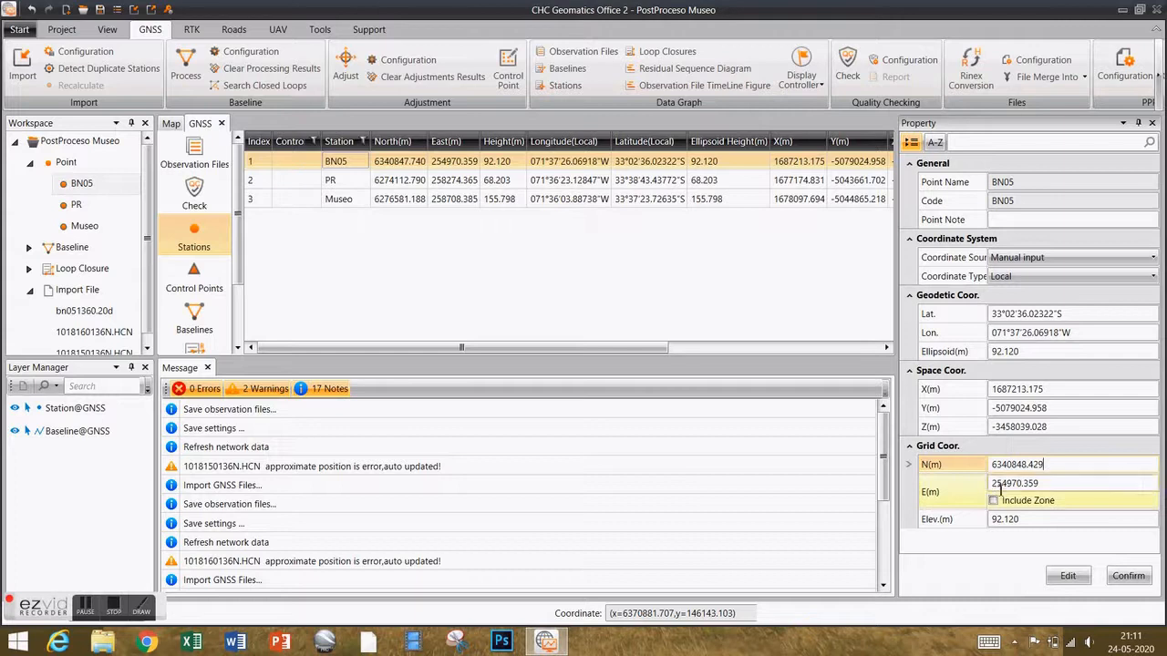
pyautogui.click(1015, 485)
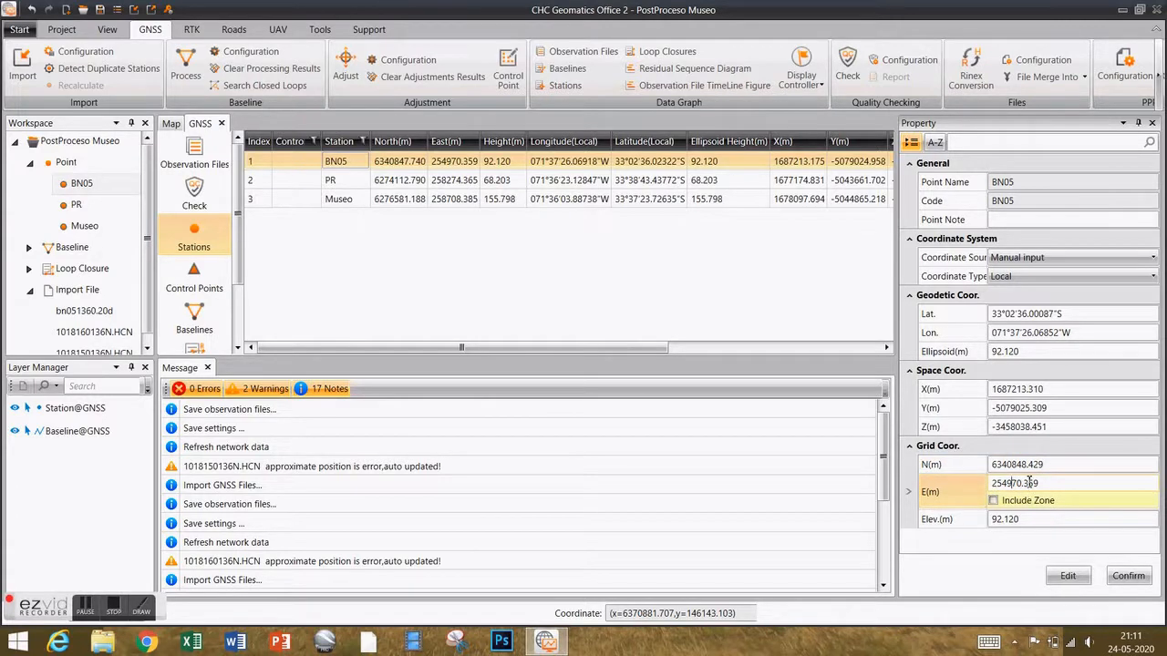
pyautogui.moveTo(1022, 484); pyautogui.dragTo(1052, 488)
pyautogui.write('160')
pyautogui.click(1026, 520)
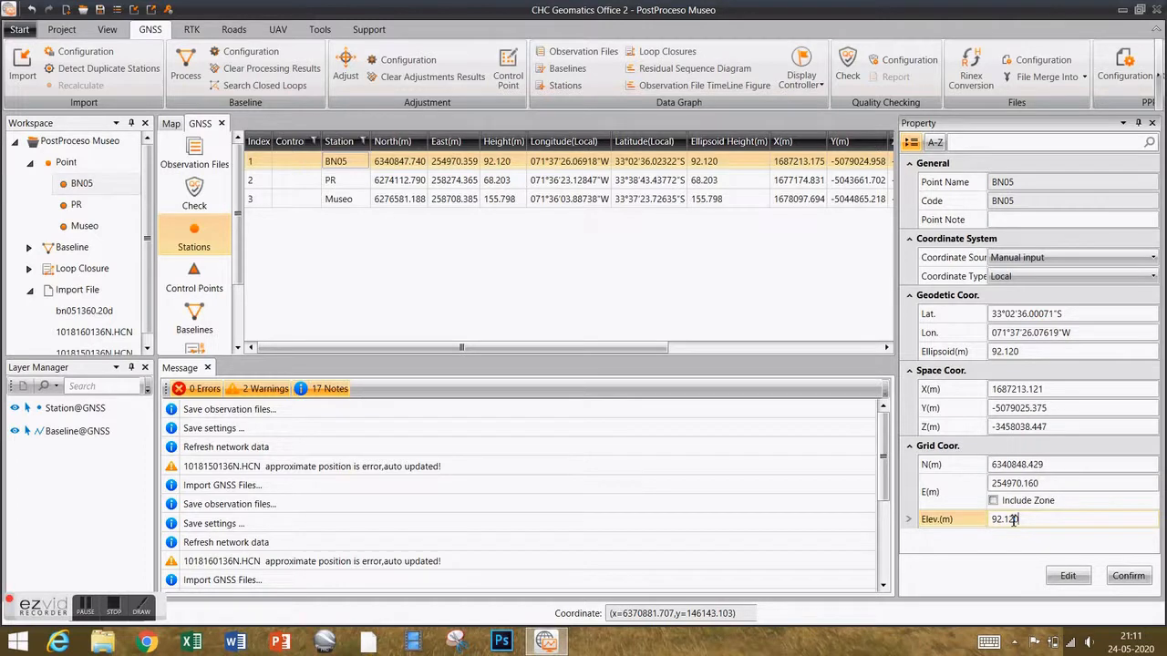
pyautogui.doubleClick(1003, 519)
pyautogui.write('94.453')
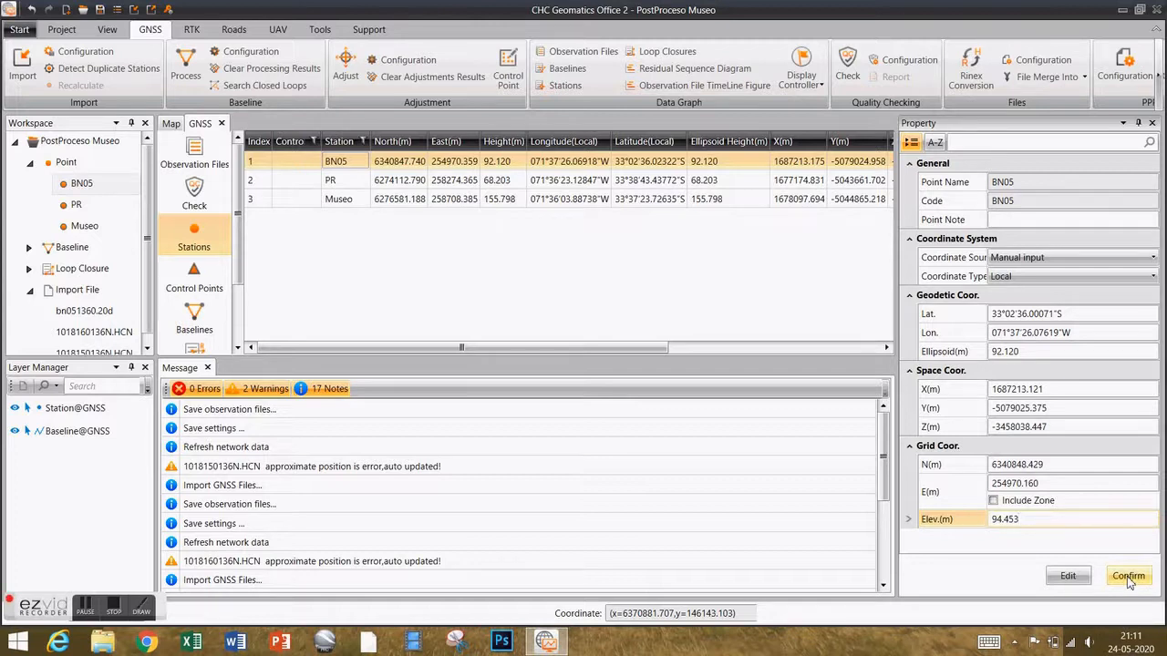
pyautogui.click(1128, 578)
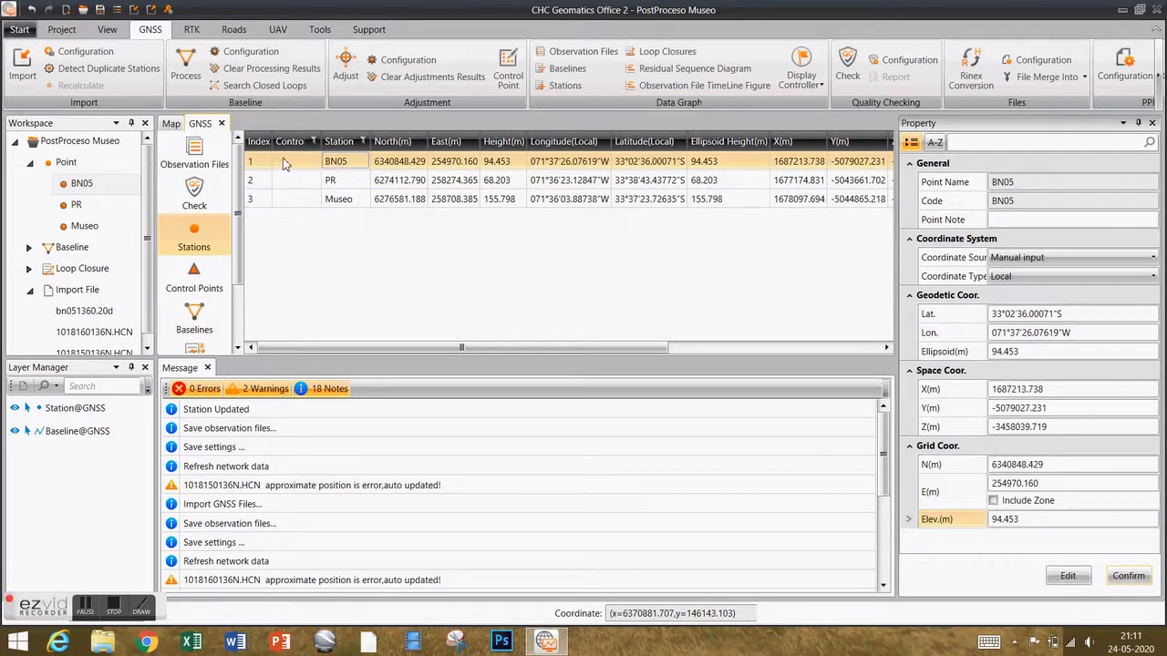
# Convert station BN05 to a control point, check it on the map, and return to the station table.
pyautogui.rightClick(343, 166)
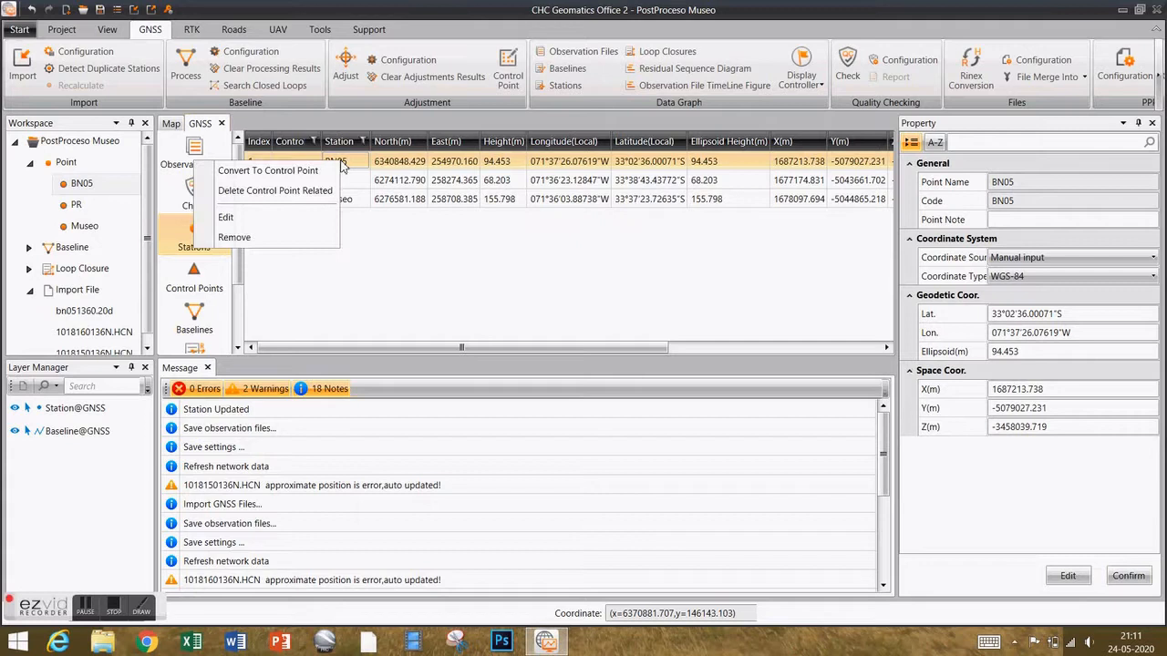
pyautogui.click(273, 171)
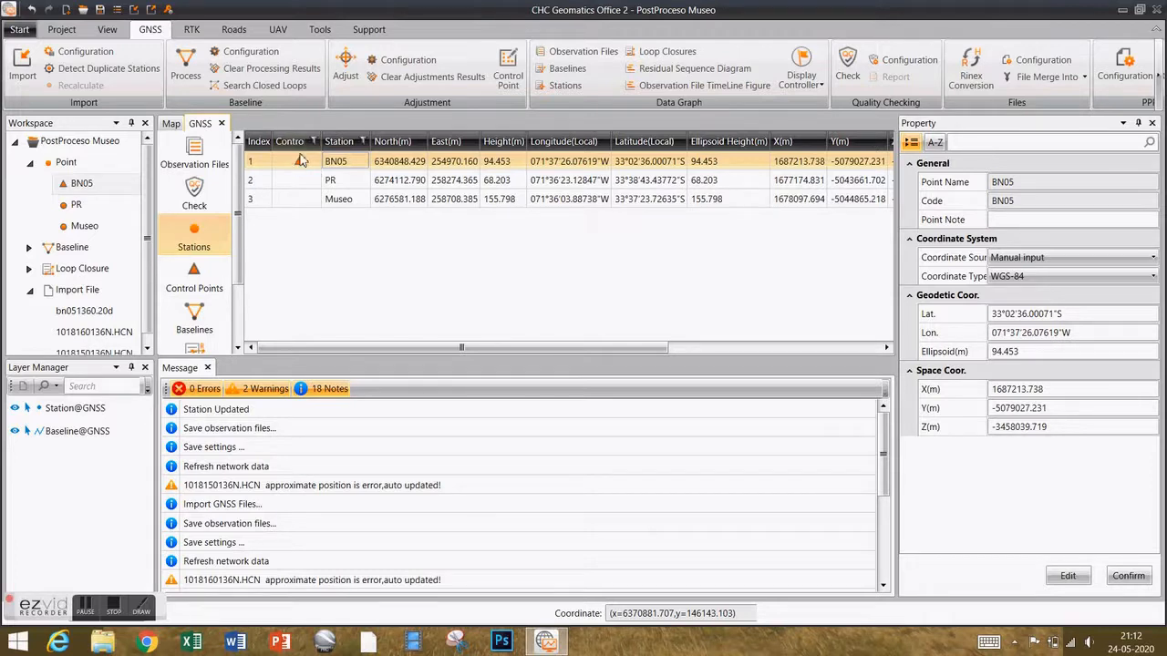
pyautogui.click(171, 124)
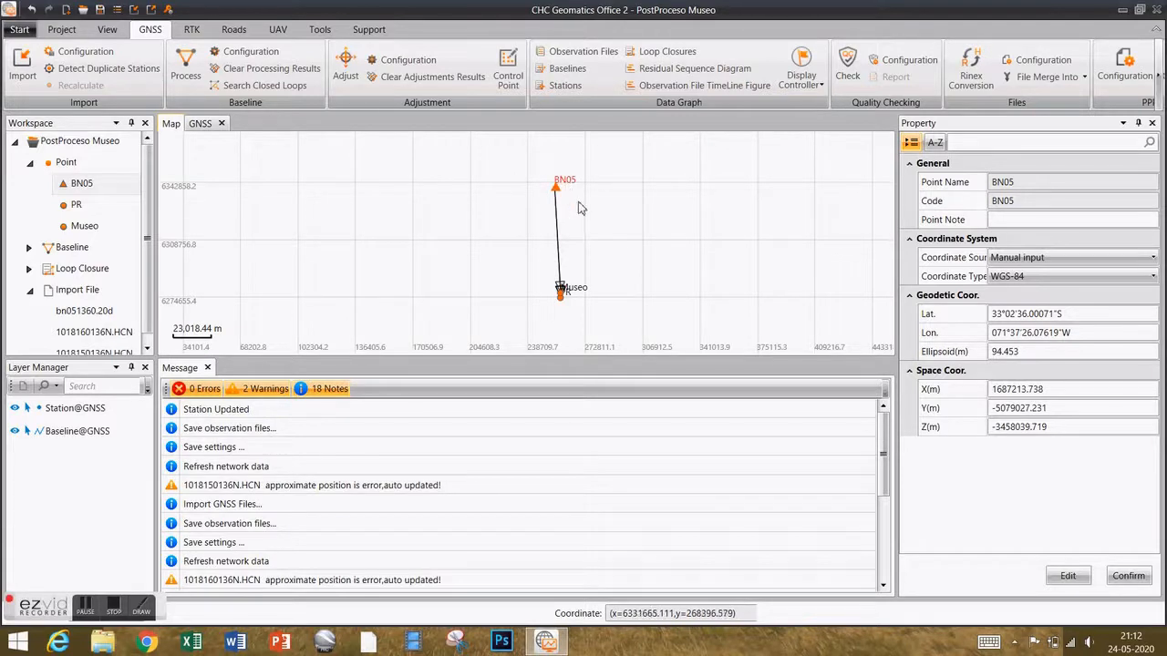
pyautogui.click(199, 125)
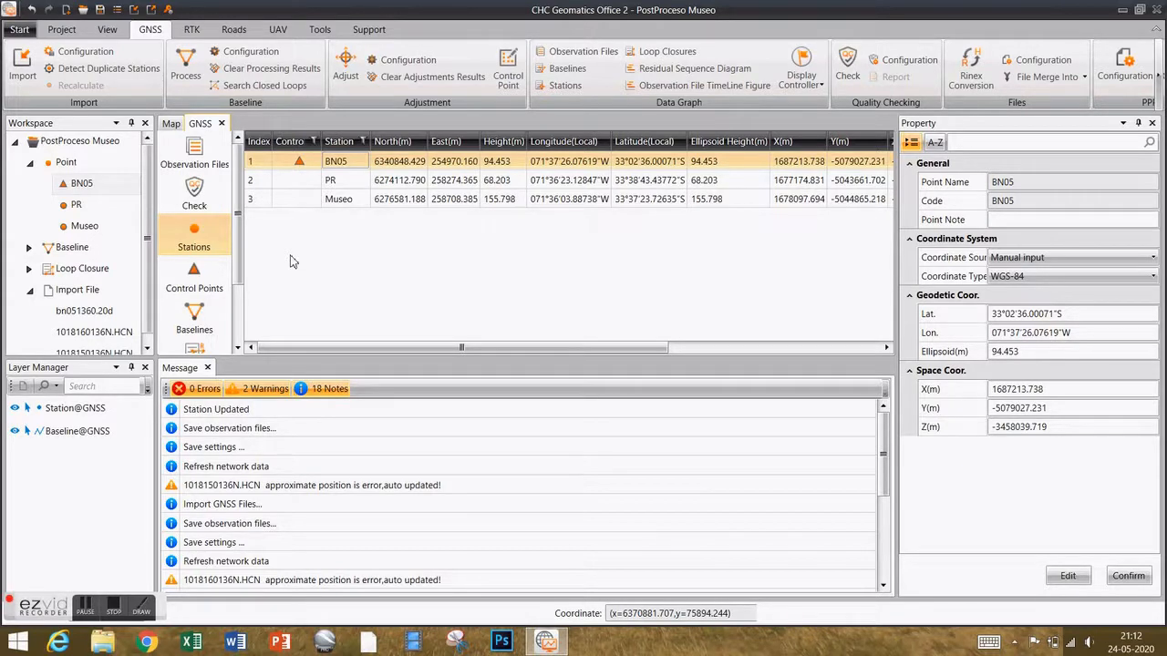
# Filter stations to control points (only BN05), then list baselines B01–B03 and scroll the table right.
pyautogui.click(193, 276)
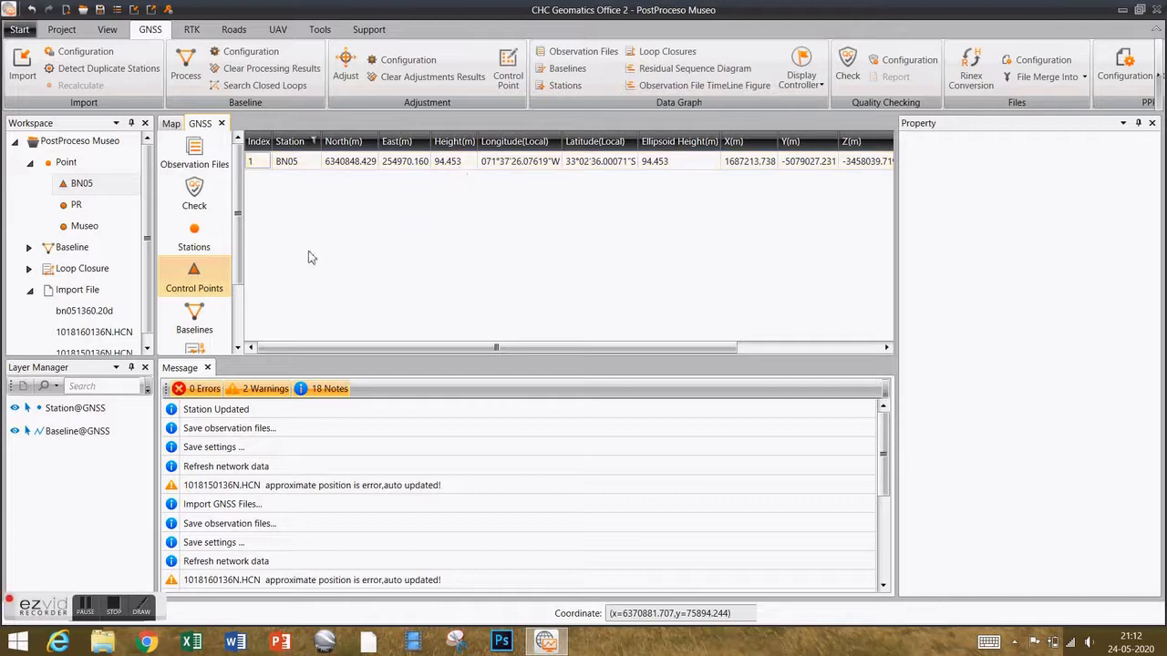
pyautogui.click(200, 326)
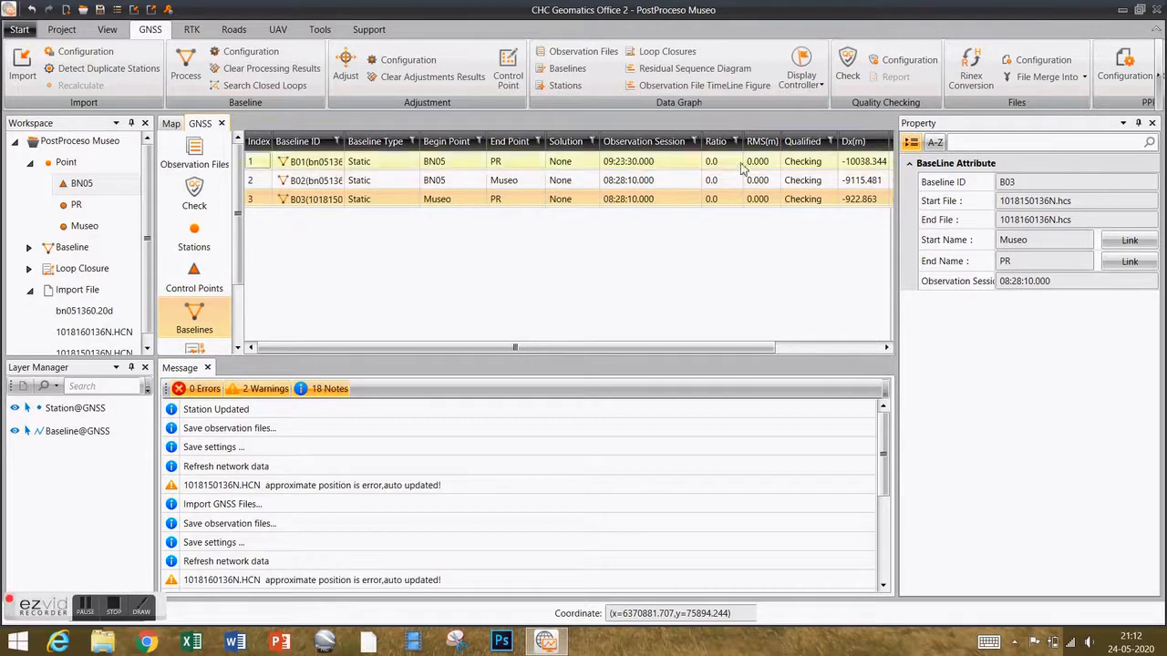
pyautogui.moveTo(562, 346); pyautogui.dragTo(370, 344)
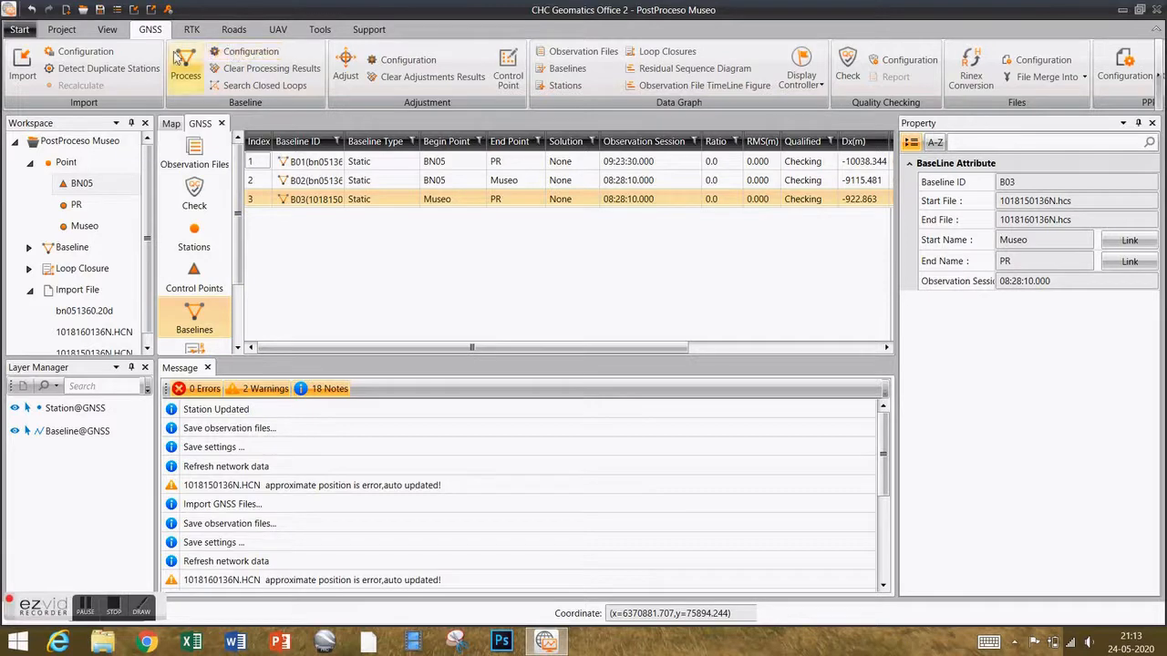
# Change elevation mask from 15 to 10°, sample interval from 60 to 5 s, and exclude BDS.
pyautogui.click(246, 54)
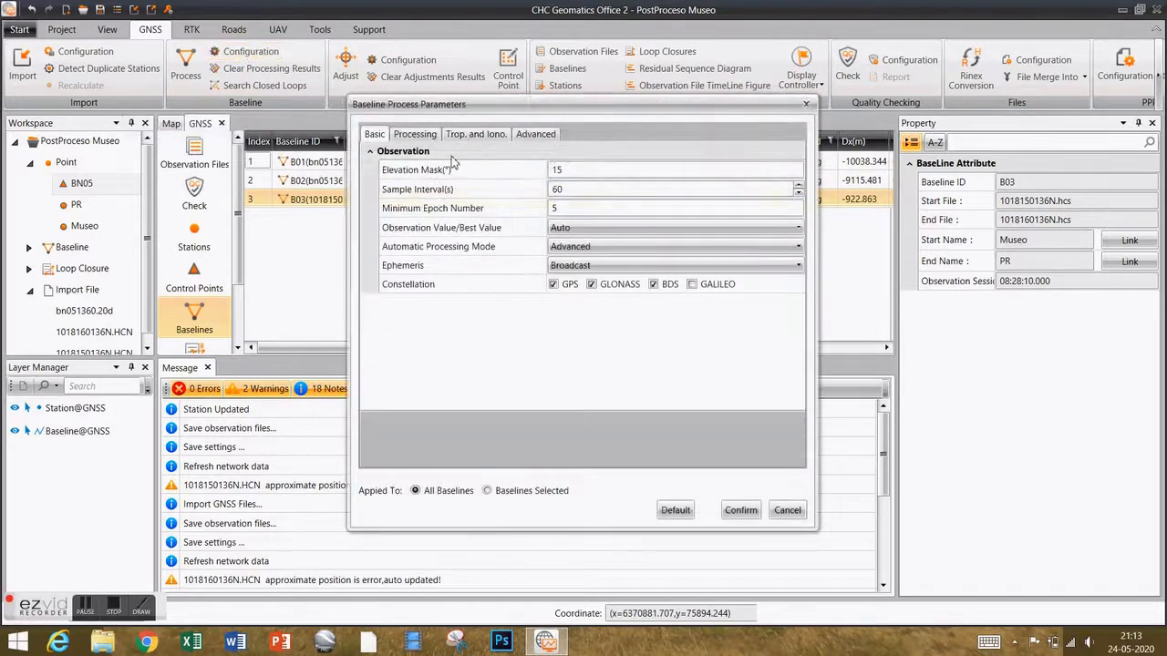
pyautogui.click(475, 169)
pyautogui.moveTo(587, 172); pyautogui.dragTo(536, 170)
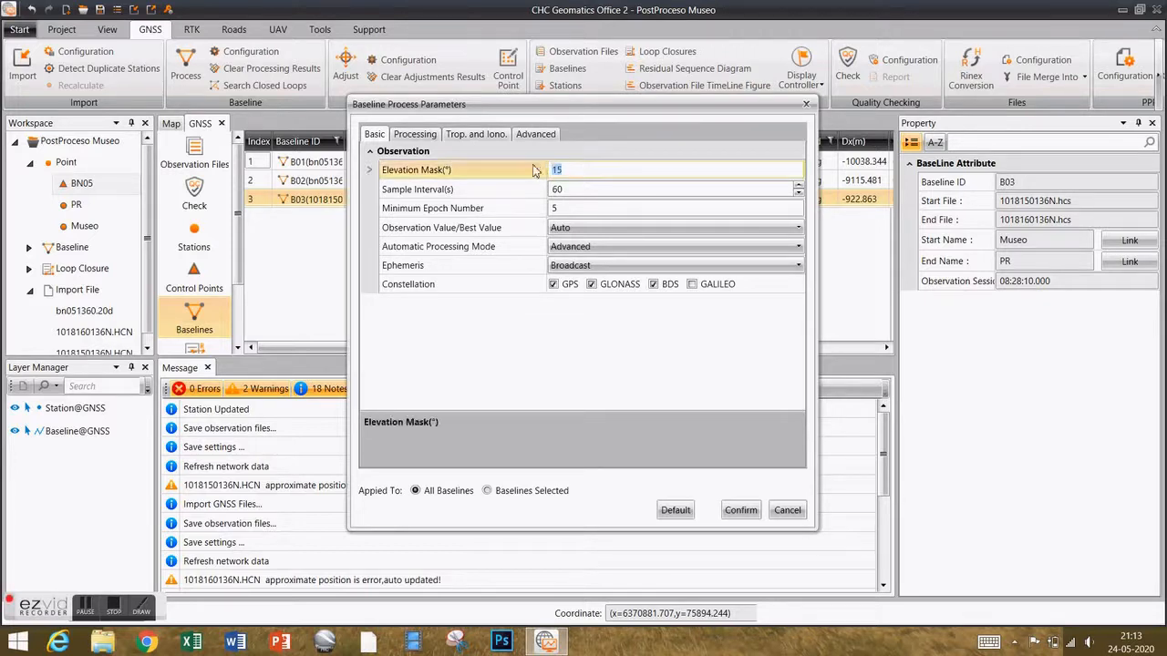
pyautogui.write('10')
pyautogui.click(552, 188)
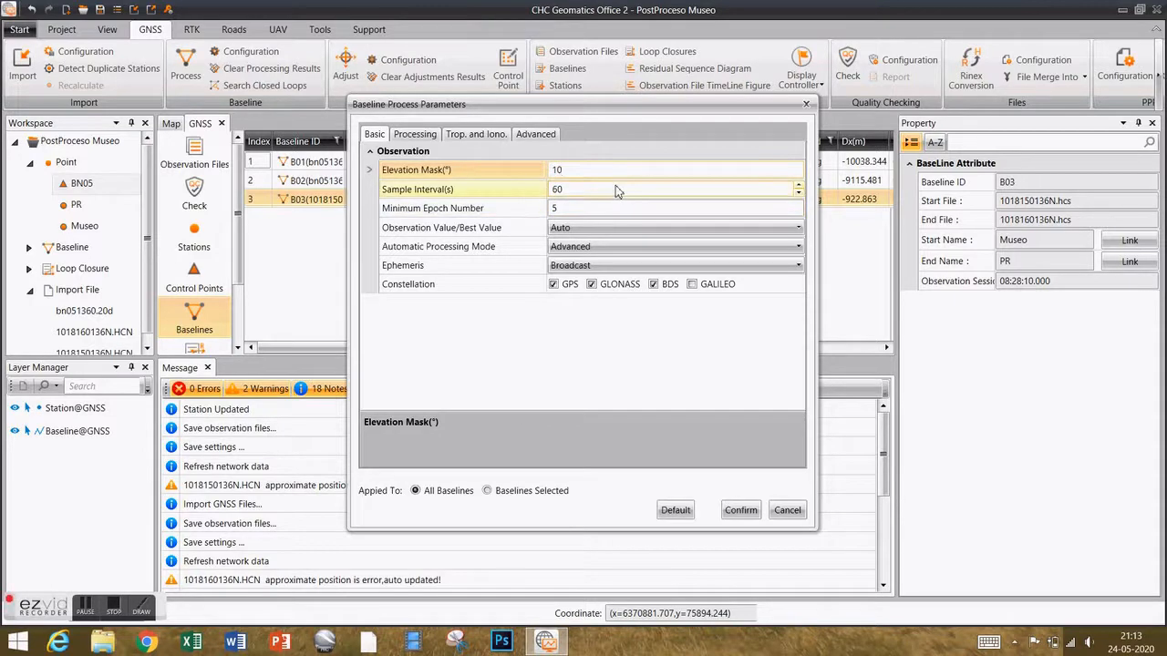
pyautogui.click(602, 187)
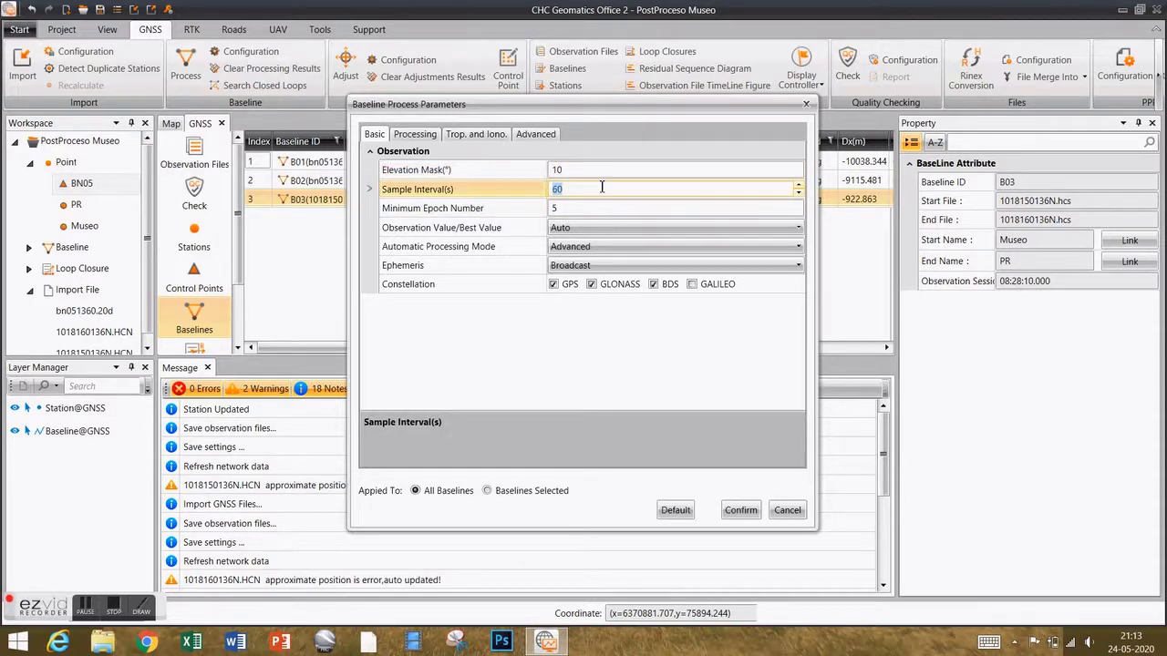
pyautogui.write('5')
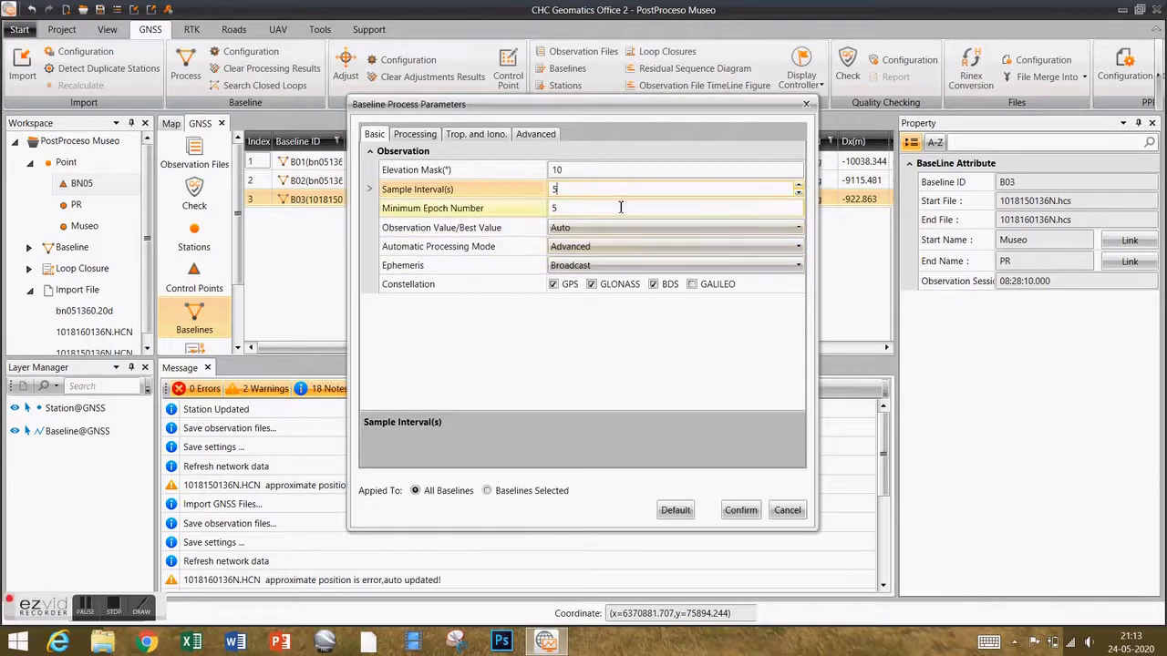
pyautogui.click(655, 288)
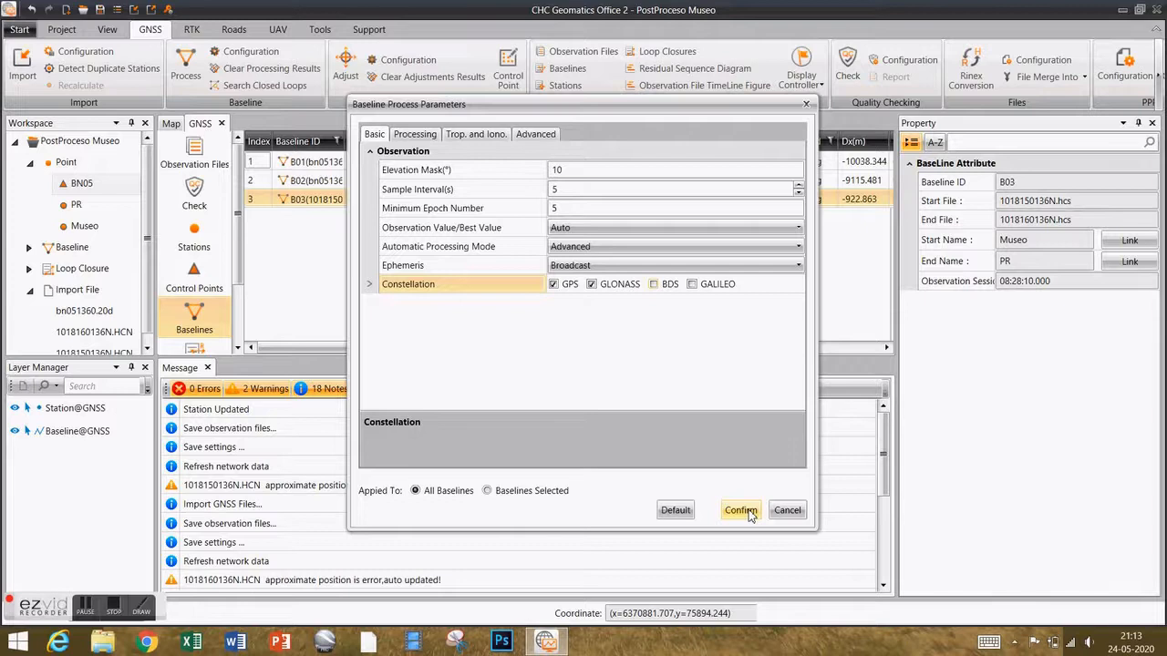
pyautogui.click(748, 513)
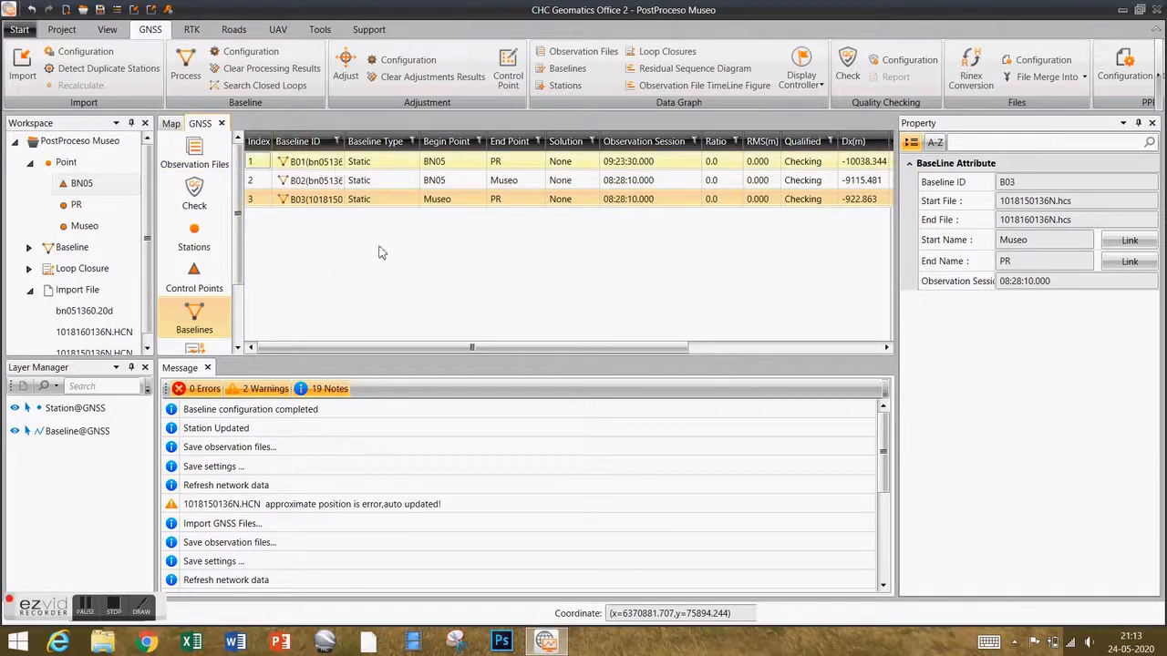
# Select baseline B01 and start processing the three baselines.
pyautogui.click(312, 162)
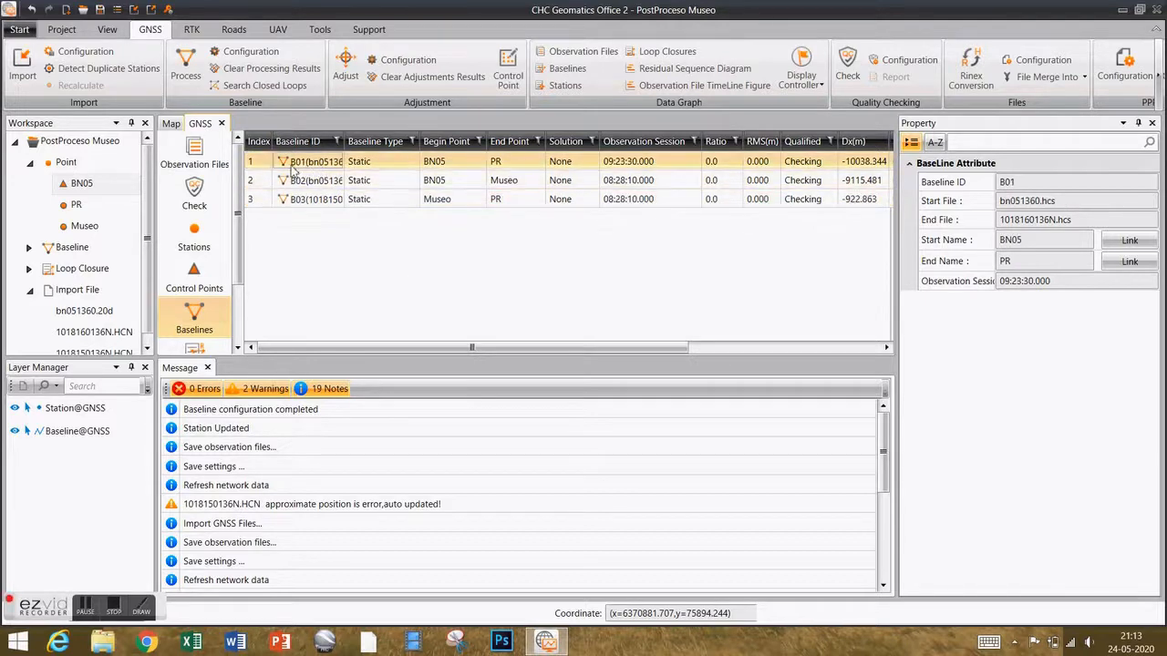
pyautogui.click(185, 70)
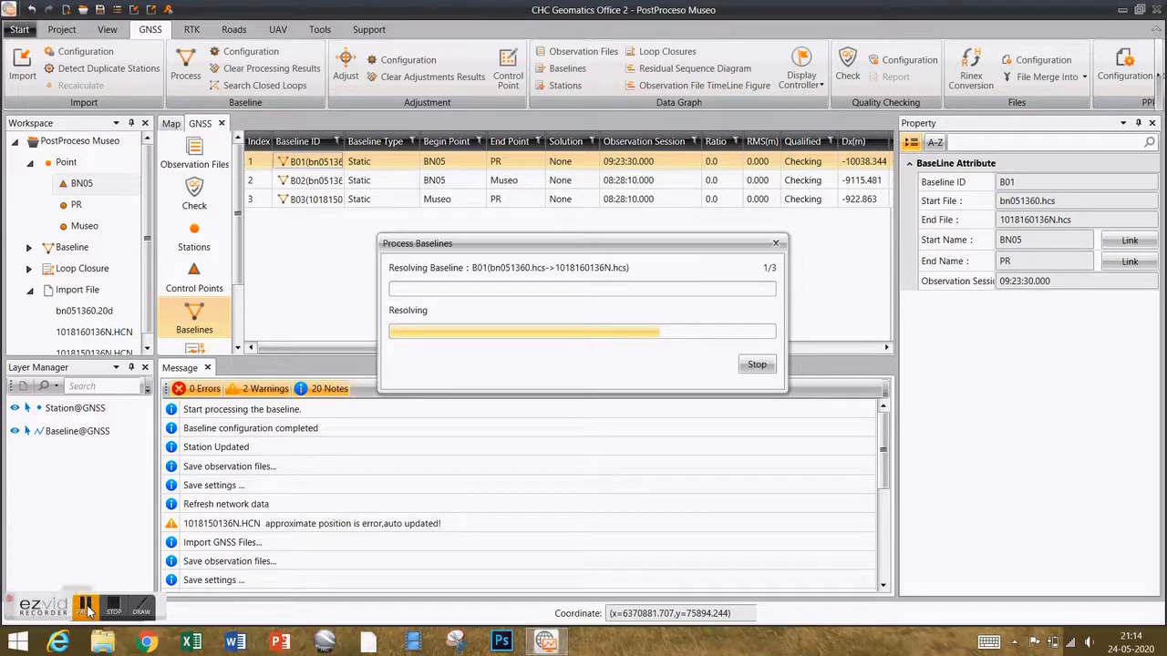
pyautogui.click(87, 609)
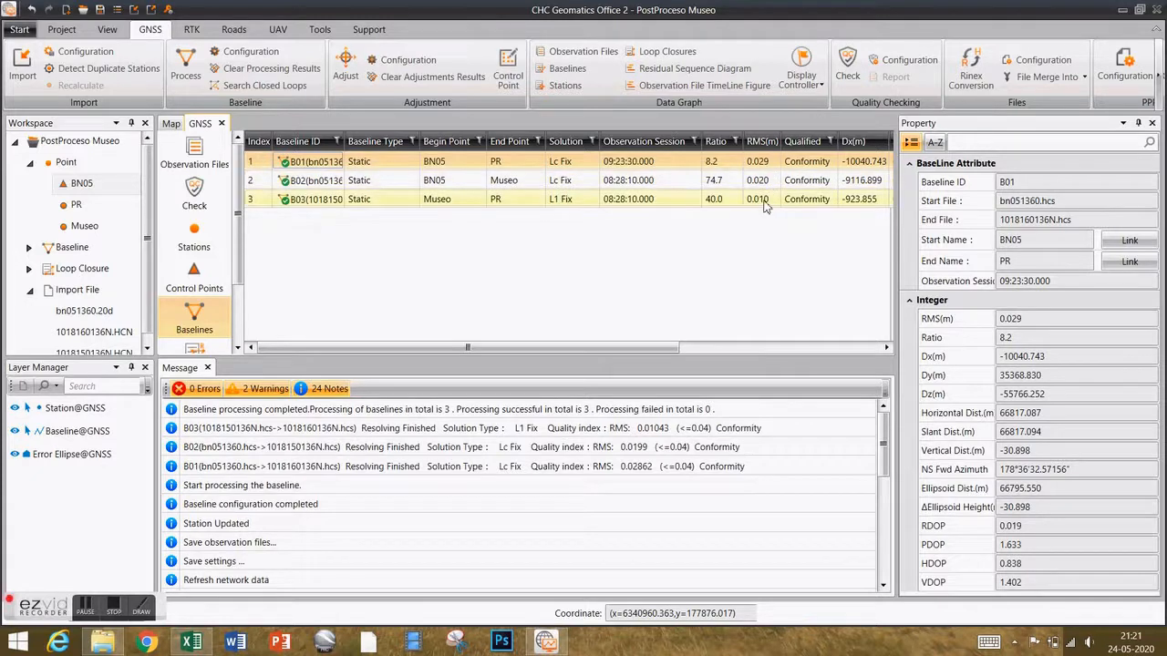
pyautogui.moveTo(499, 347); pyautogui.dragTo(560, 354)
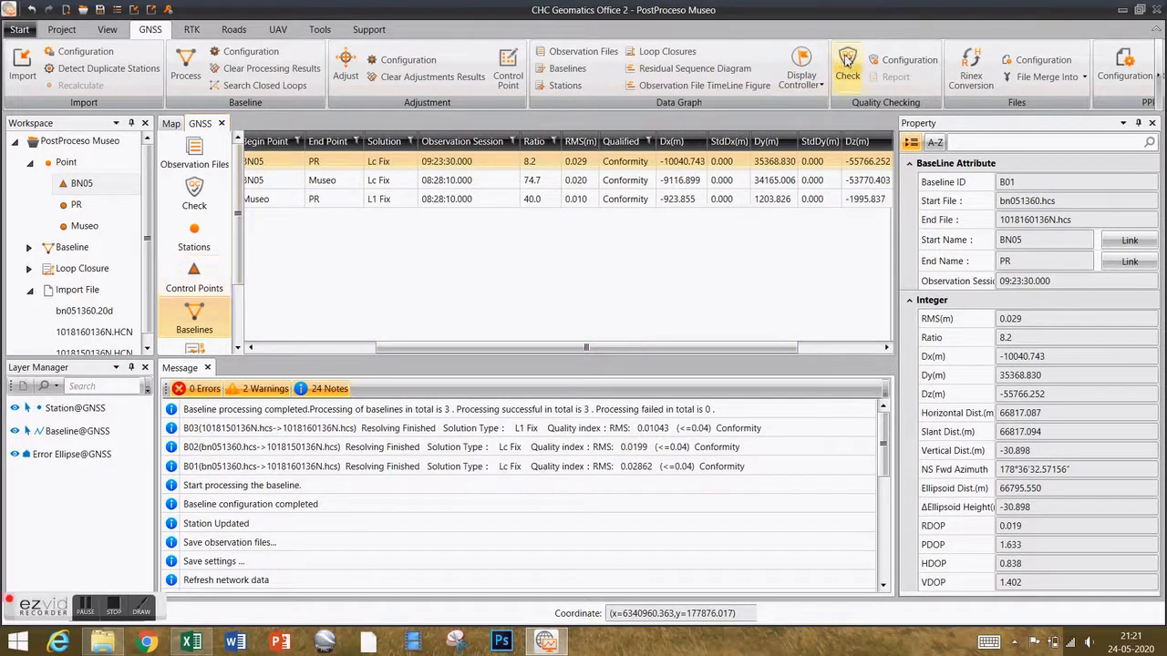
pyautogui.click(700, 73)
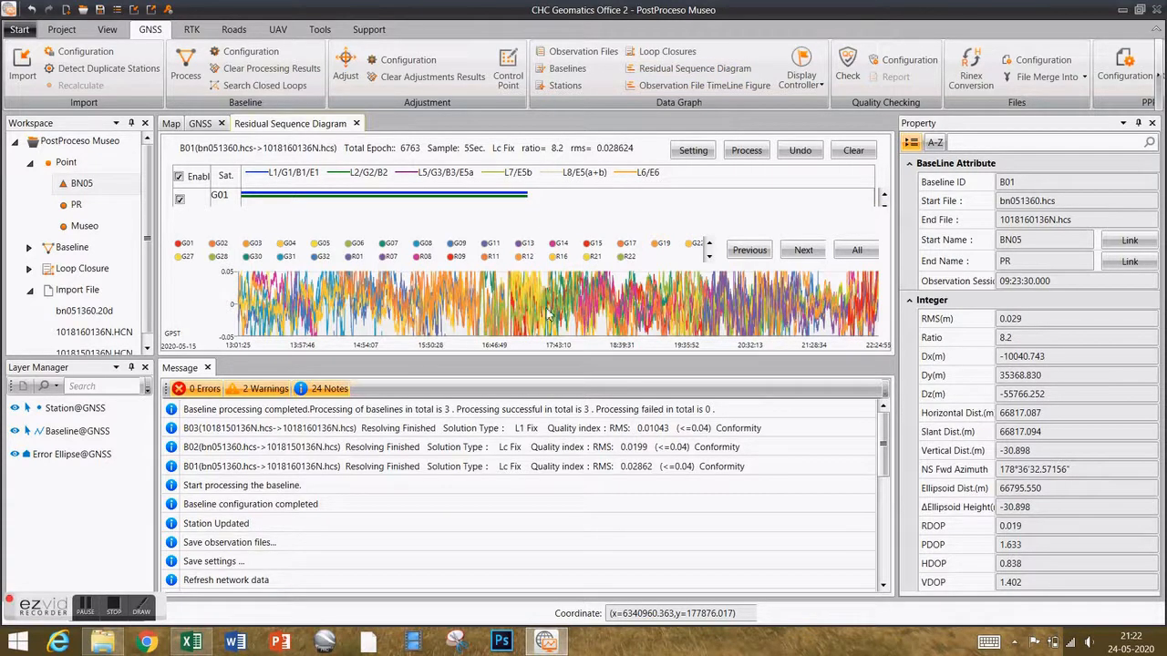
pyautogui.click(356, 124)
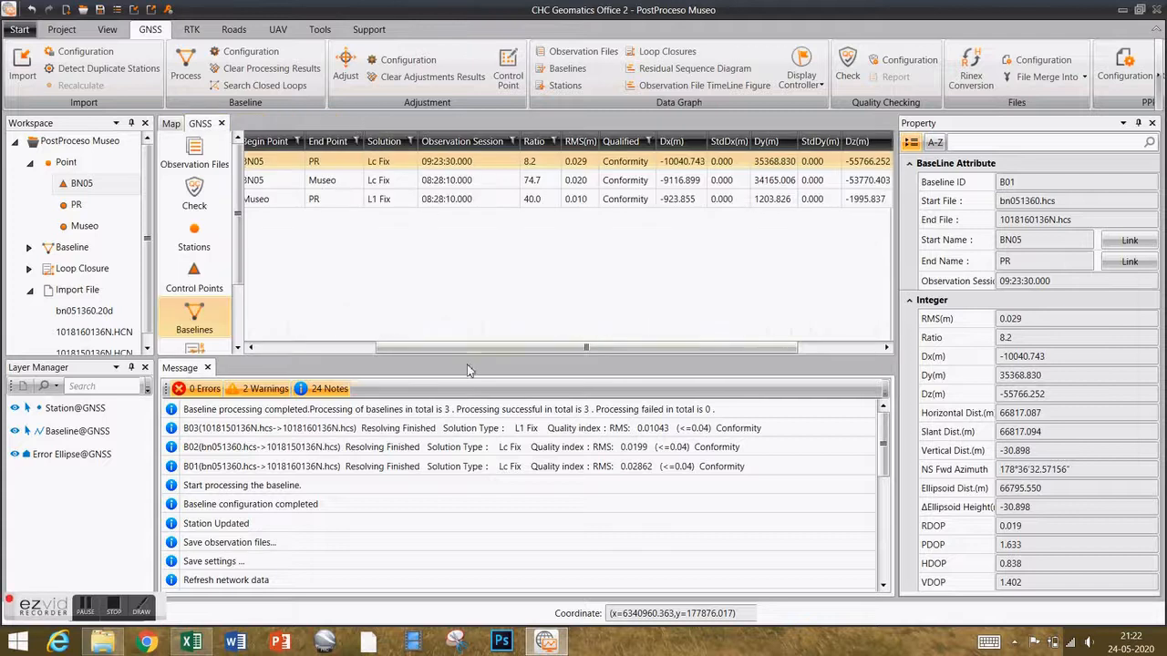
pyautogui.moveTo(481, 349); pyautogui.dragTo(362, 349)
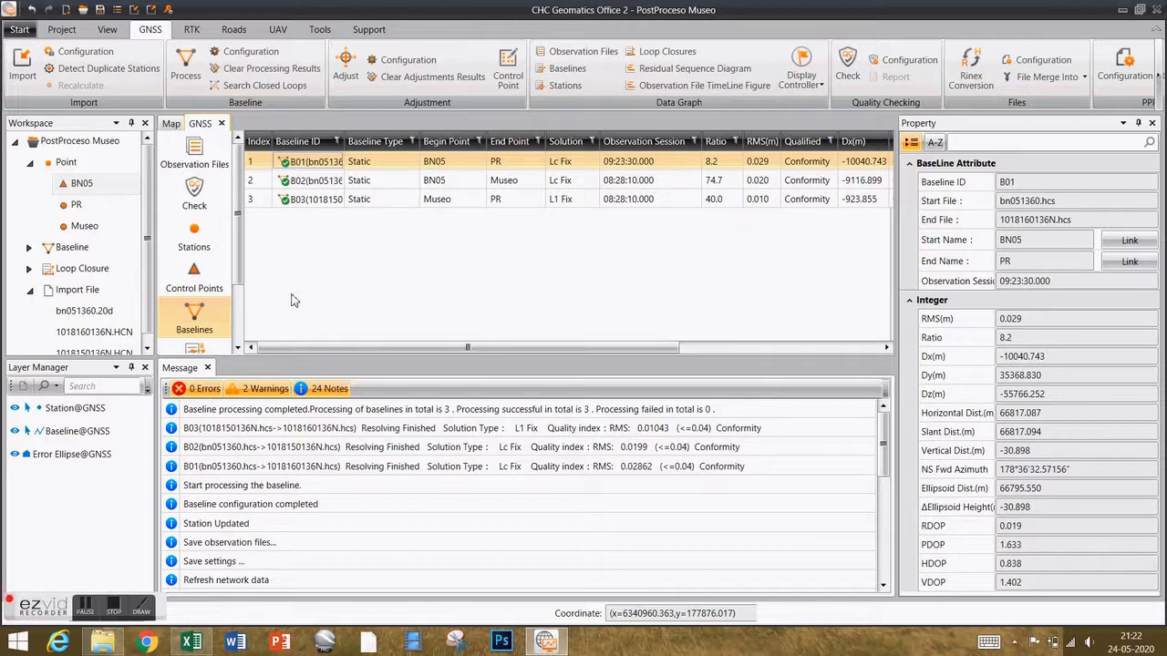
# Set network adjustment confidence to 2 sigma with the free-net fixed on point BN05.
pyautogui.moveTo(237, 267); pyautogui.dragTo(239, 234)
pyautogui.click(405, 60)
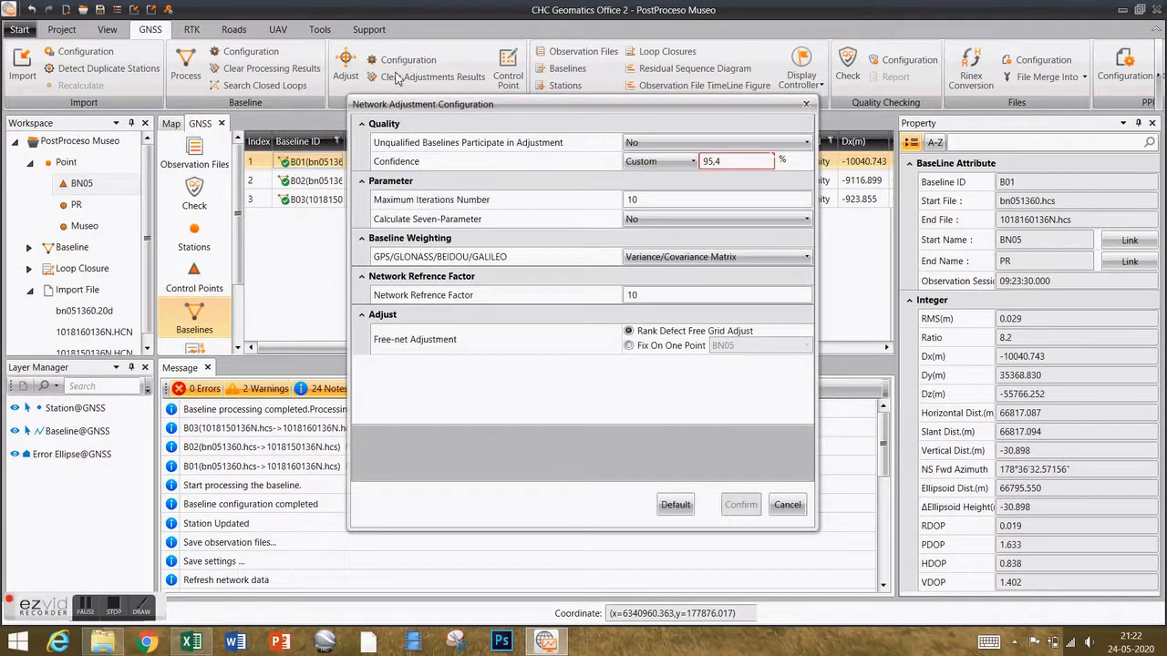
pyautogui.click(689, 164)
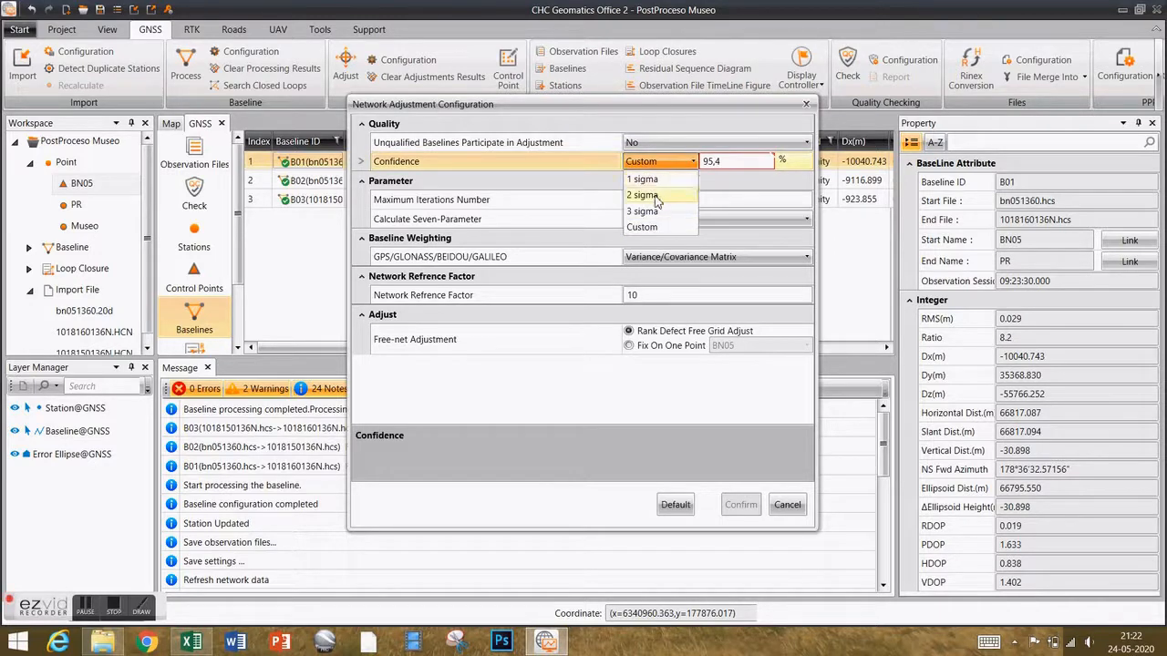
pyautogui.click(657, 197)
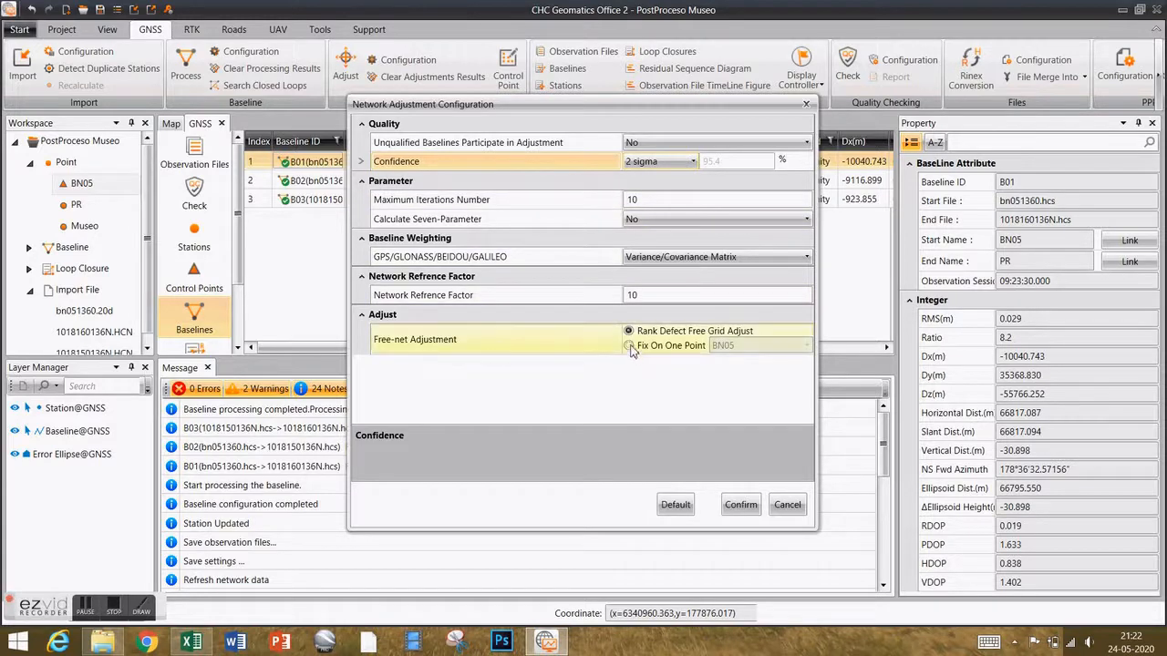
pyautogui.click(629, 346)
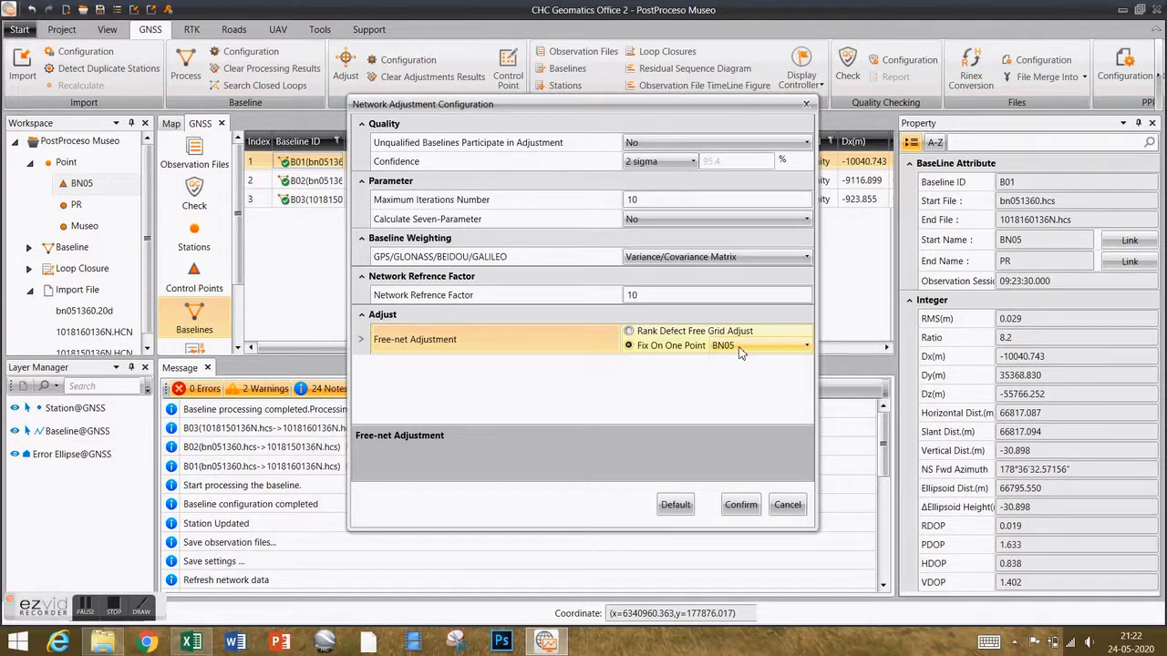
pyautogui.click(743, 507)
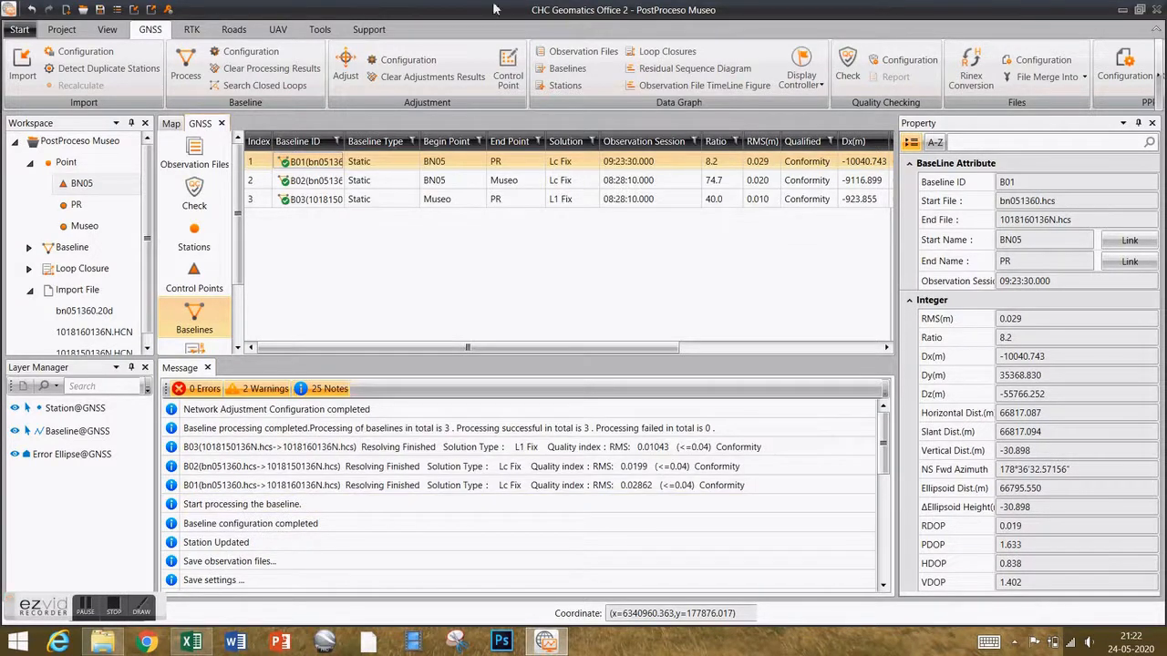
# Run a manual 3D constraint adjustment in the target coordinate system, then close the Net Adjustment window.
pyautogui.click(346, 63)
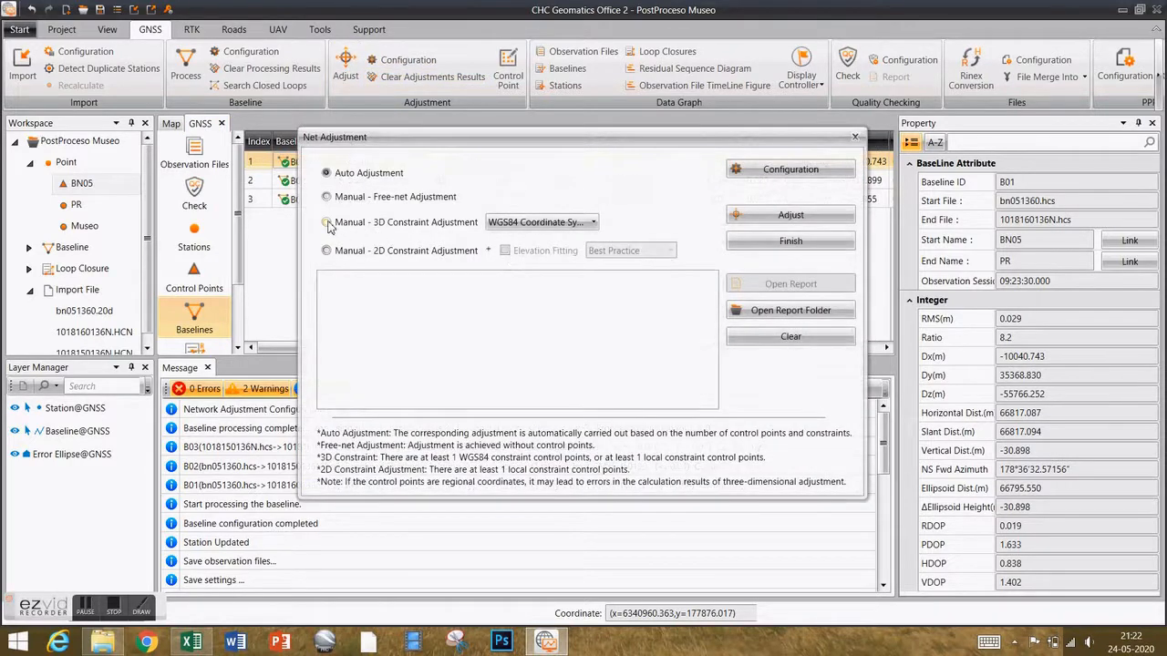
pyautogui.click(328, 223)
pyautogui.click(560, 223)
pyautogui.click(547, 258)
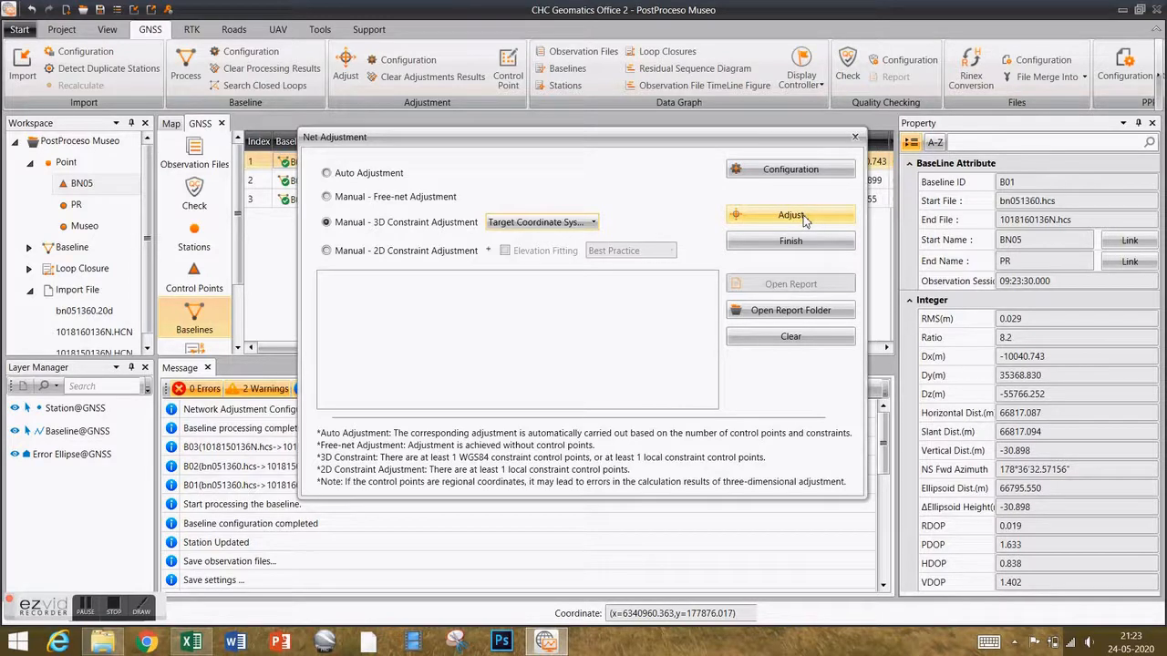
pyautogui.click(791, 216)
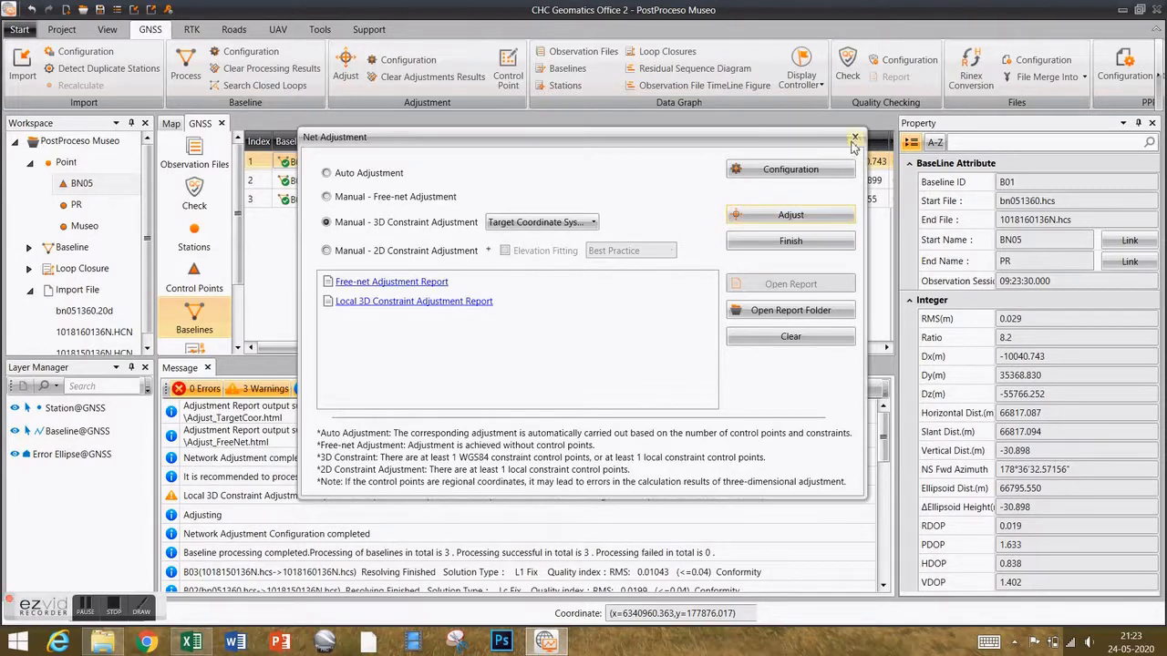
pyautogui.click(855, 139)
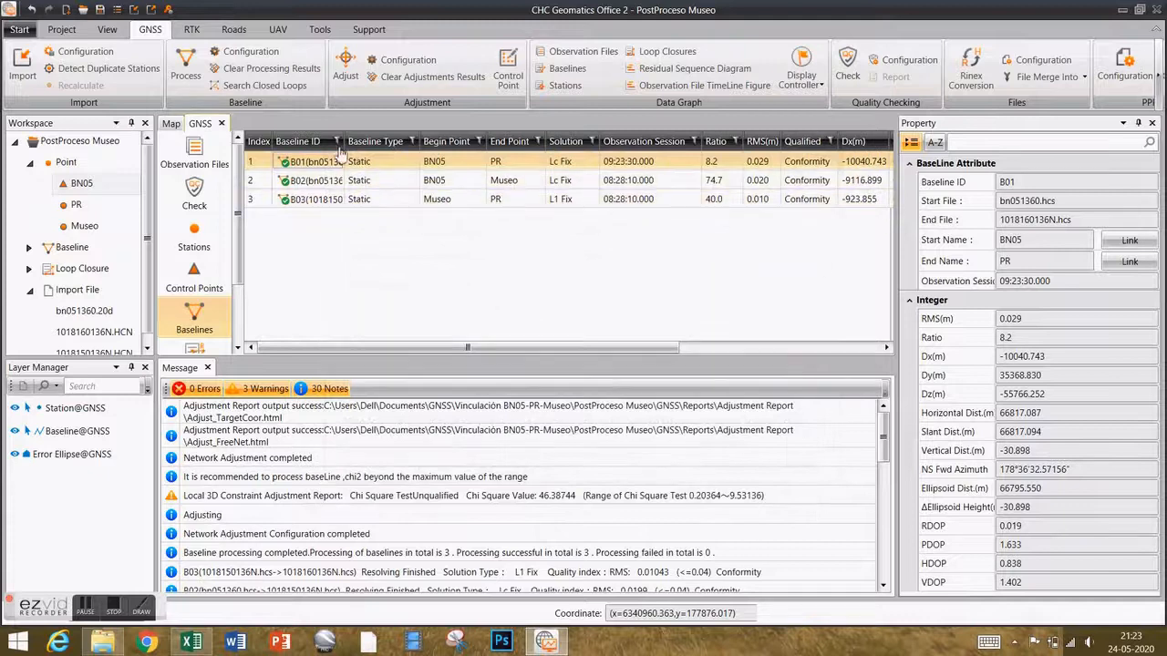
pyautogui.click(171, 124)
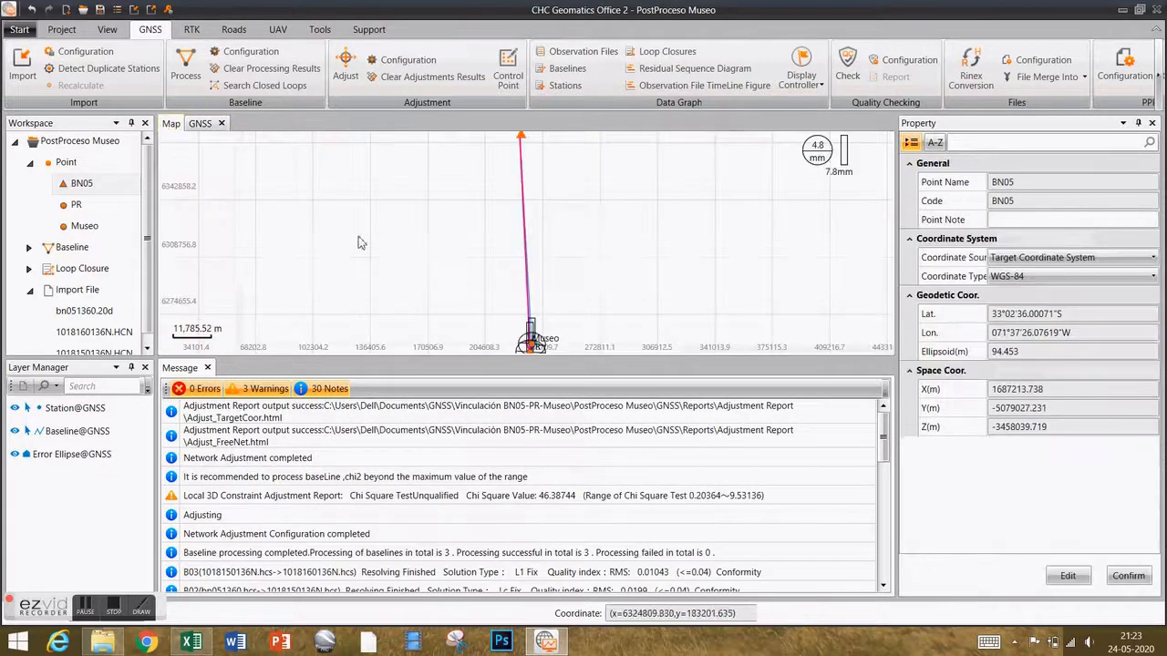
pyautogui.scroll(5, 537, 283)
pyautogui.scroll(3, 547, 297)
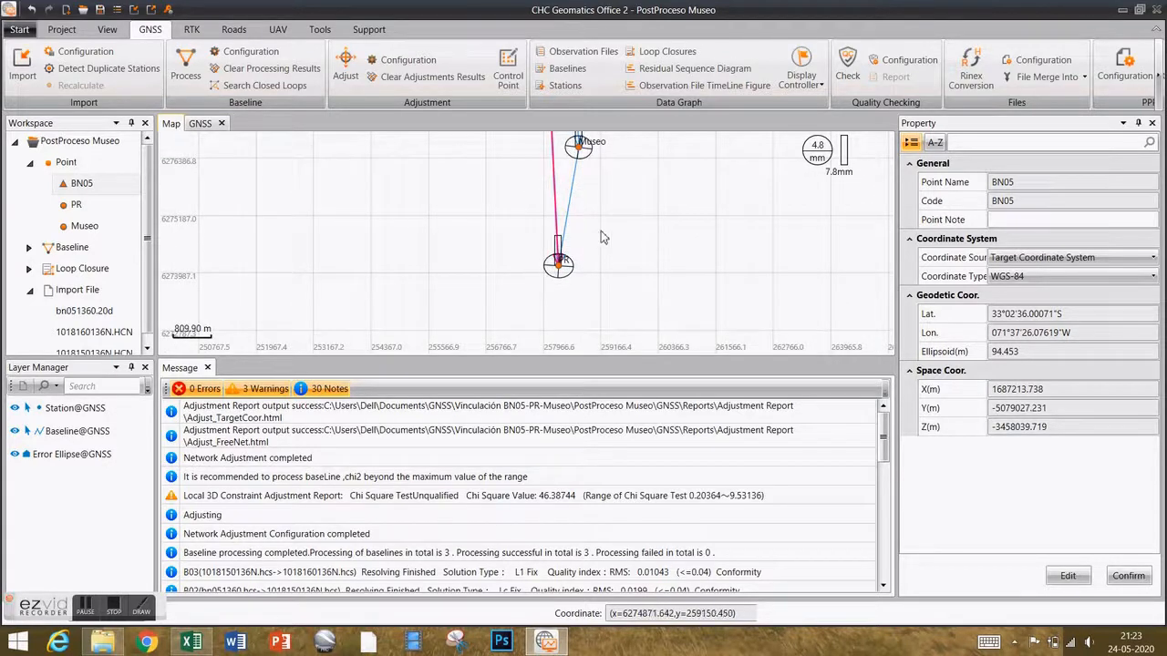
pyautogui.scroll(-1, 585, 195)
pyautogui.scroll(-4, 580, 189)
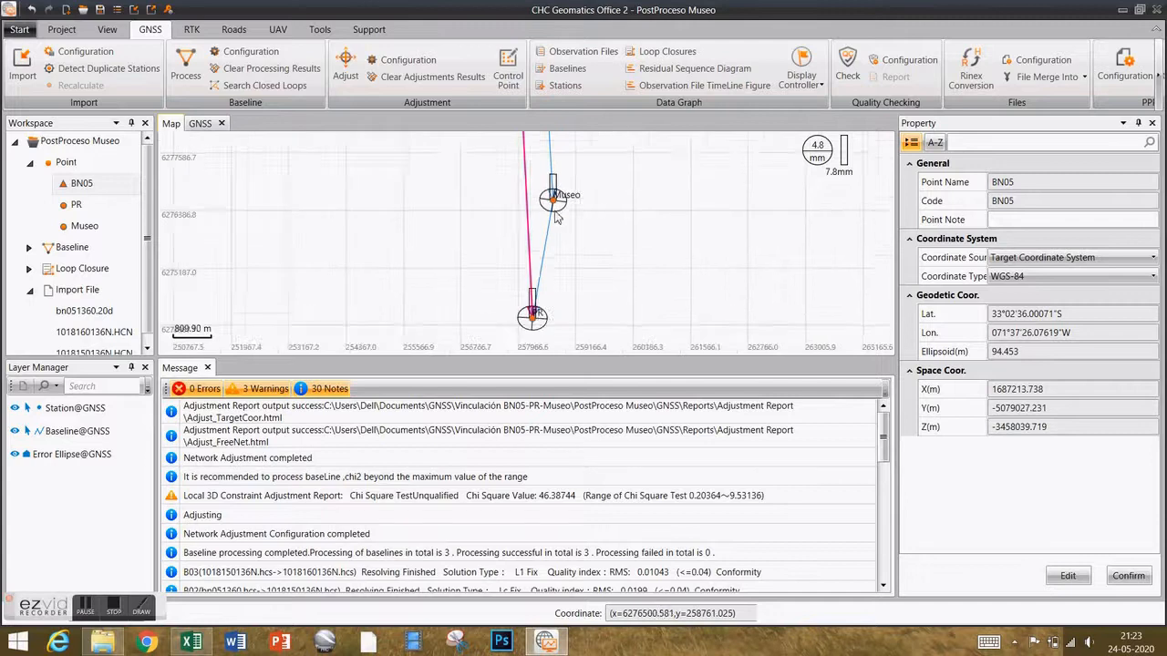
pyautogui.scroll(-3, 549, 258)
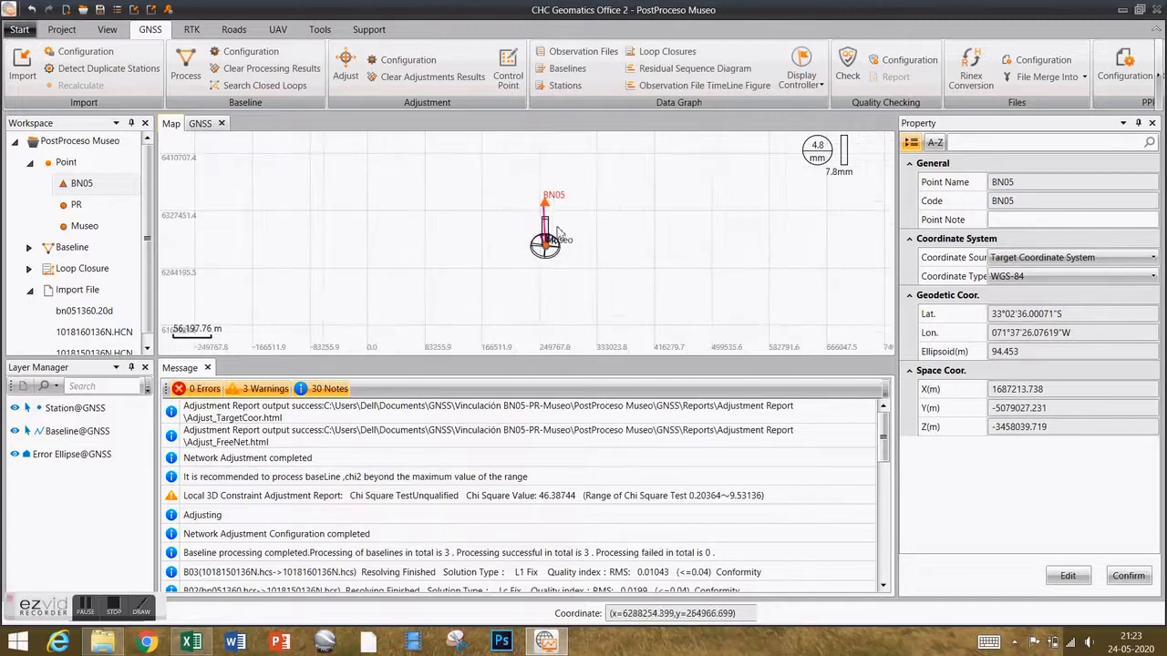
pyautogui.scroll(6, 552, 272)
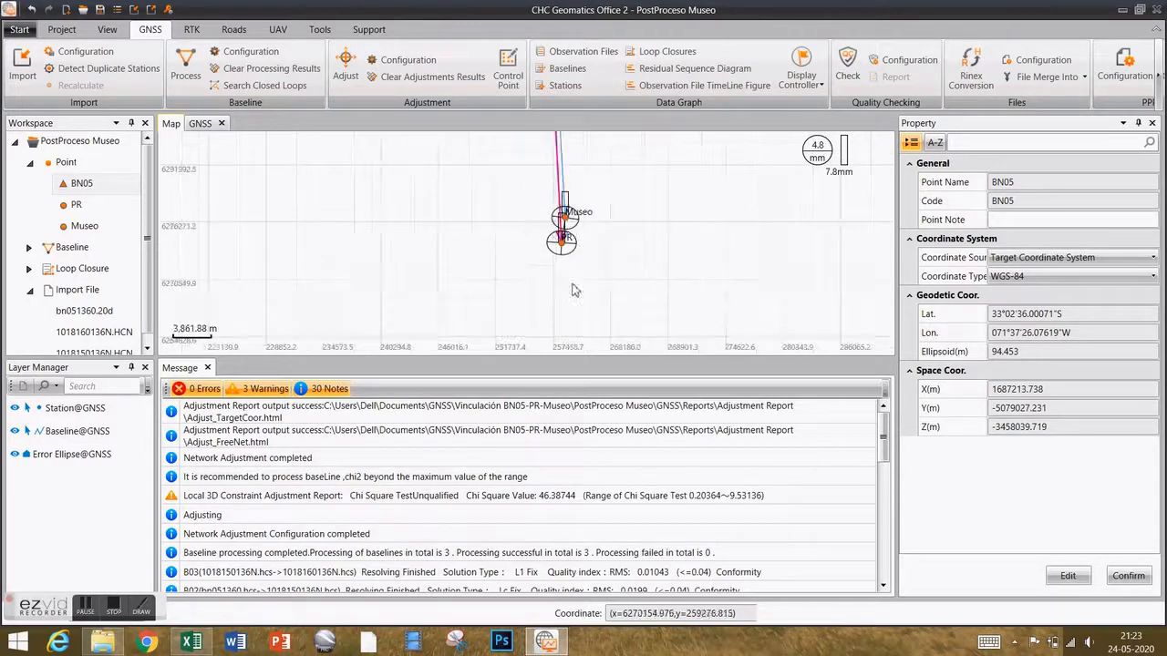
pyautogui.scroll(2, 572, 238)
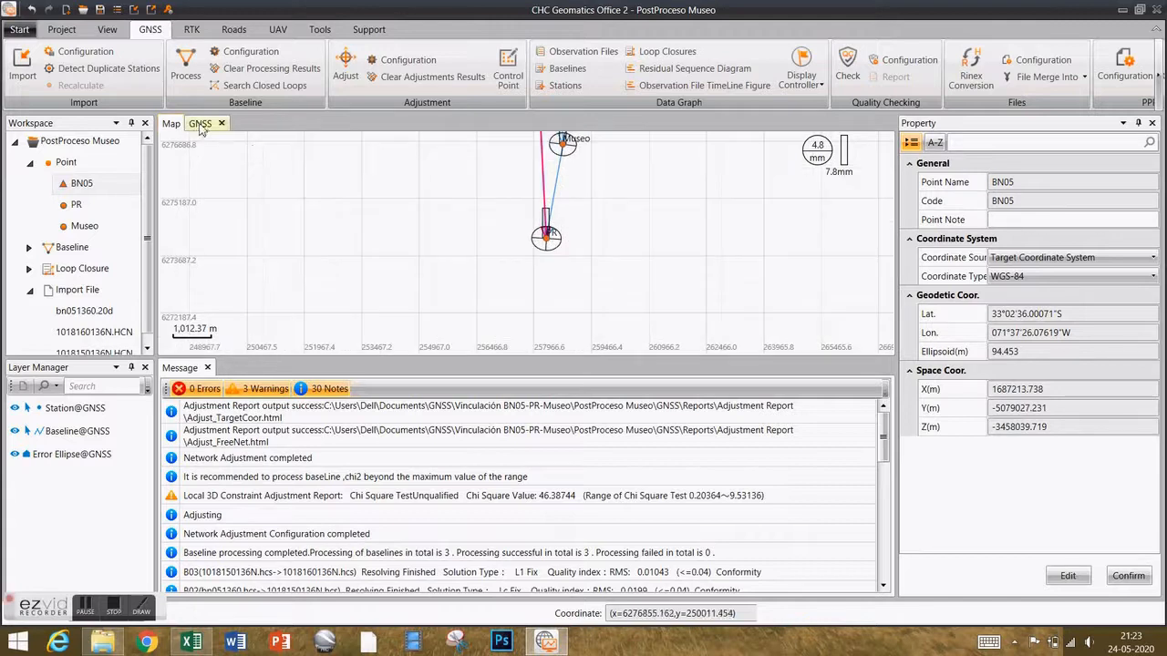
pyautogui.click(199, 124)
pyautogui.moveTo(558, 348); pyautogui.dragTo(720, 365)
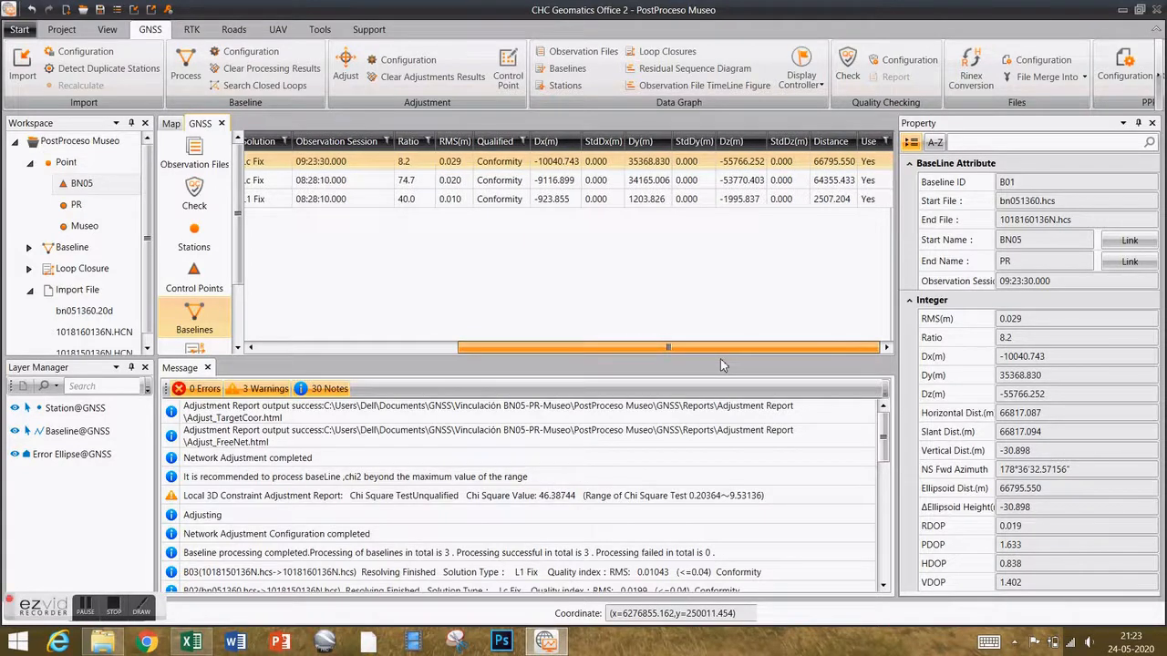
pyautogui.moveTo(665, 353); pyautogui.dragTo(417, 354)
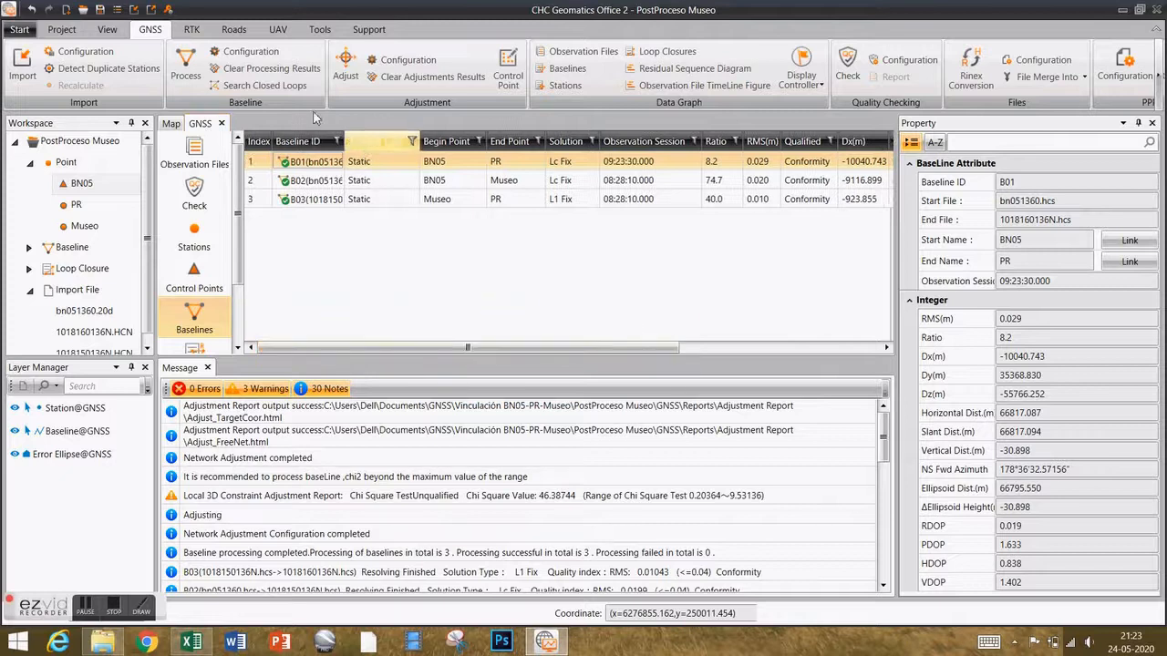
pyautogui.click(172, 124)
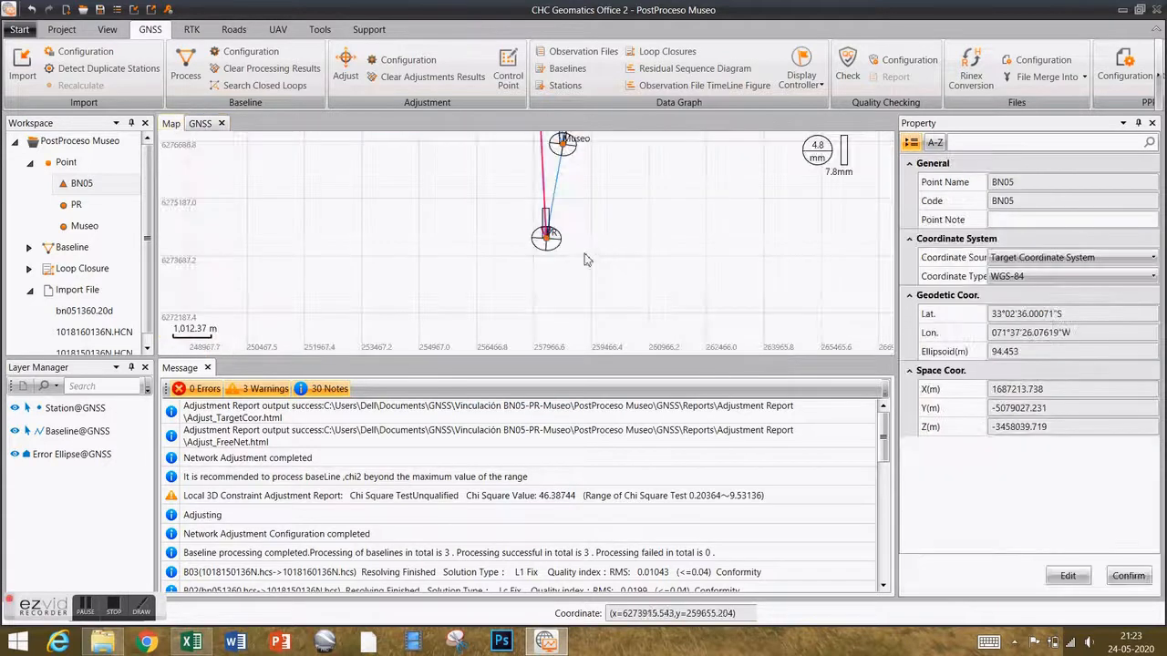
pyautogui.scroll(2, 551, 239)
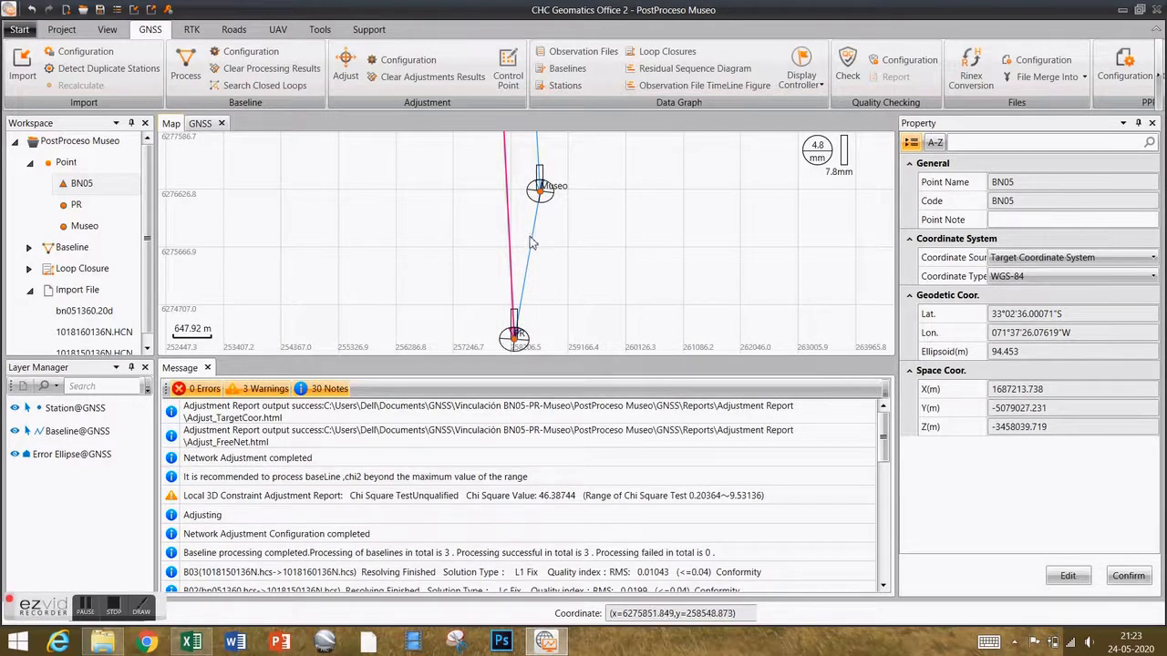
pyautogui.scroll(-2, 533, 246)
pyautogui.scroll(-8, 533, 257)
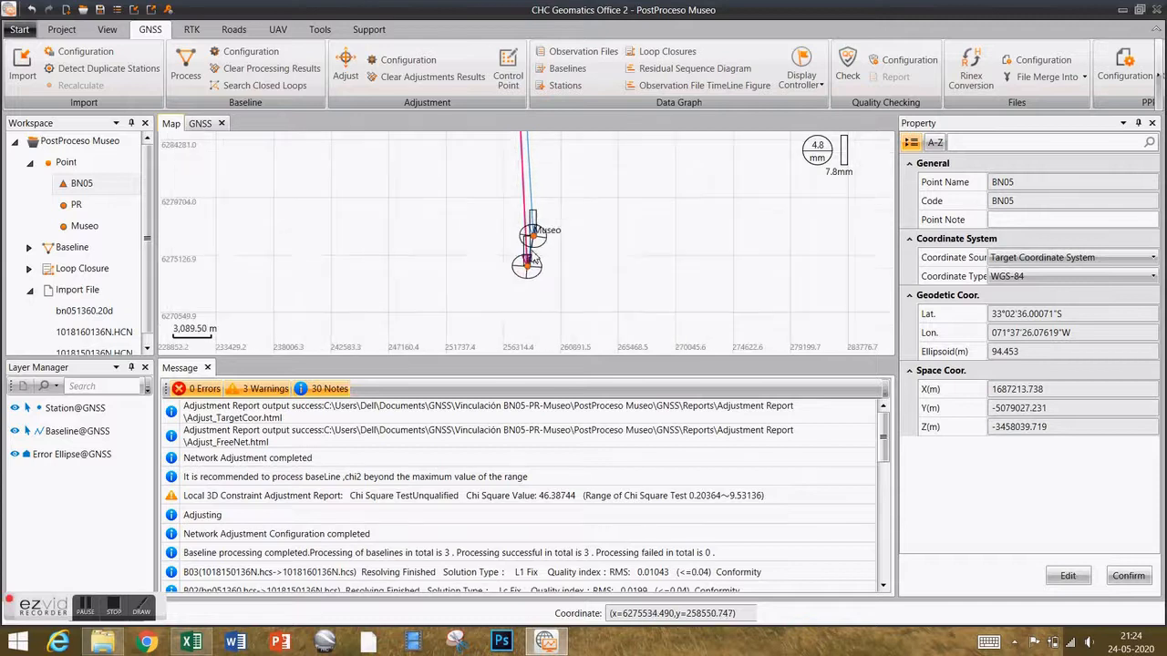
pyautogui.scroll(1, 544, 310)
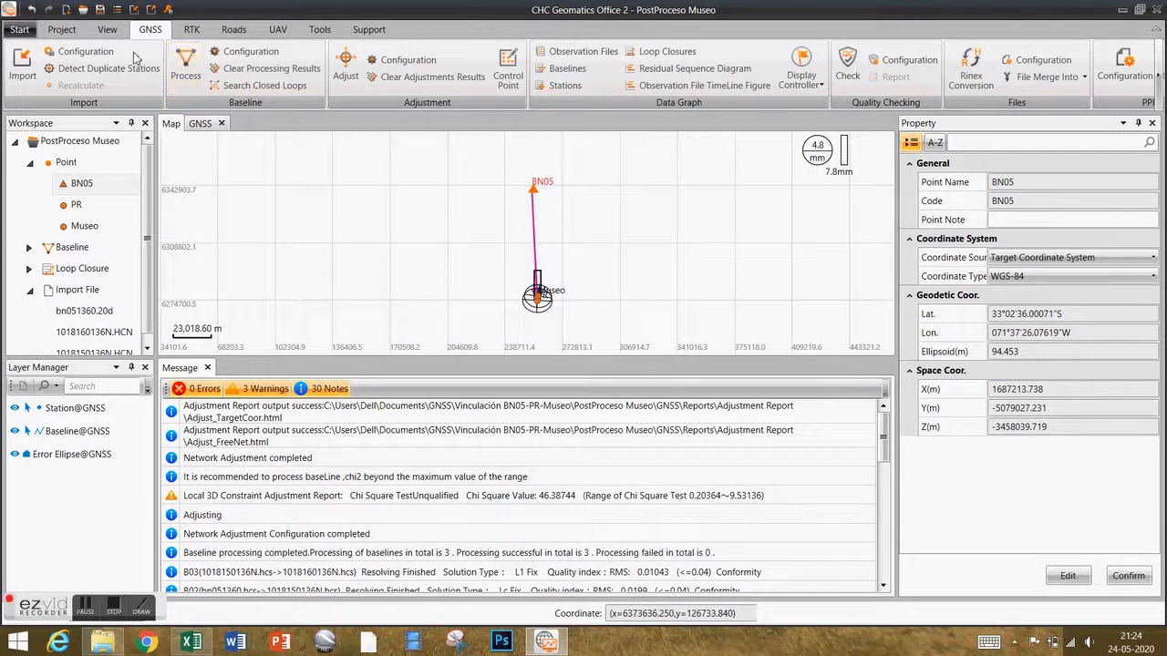
pyautogui.click(107, 30)
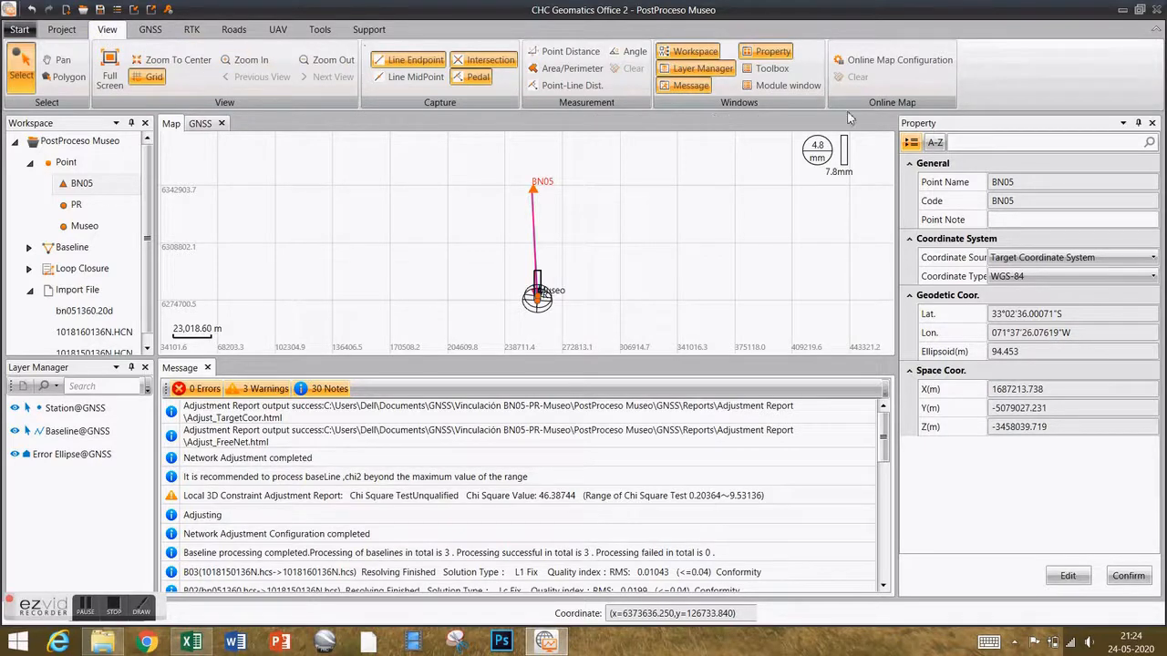
pyautogui.click(887, 64)
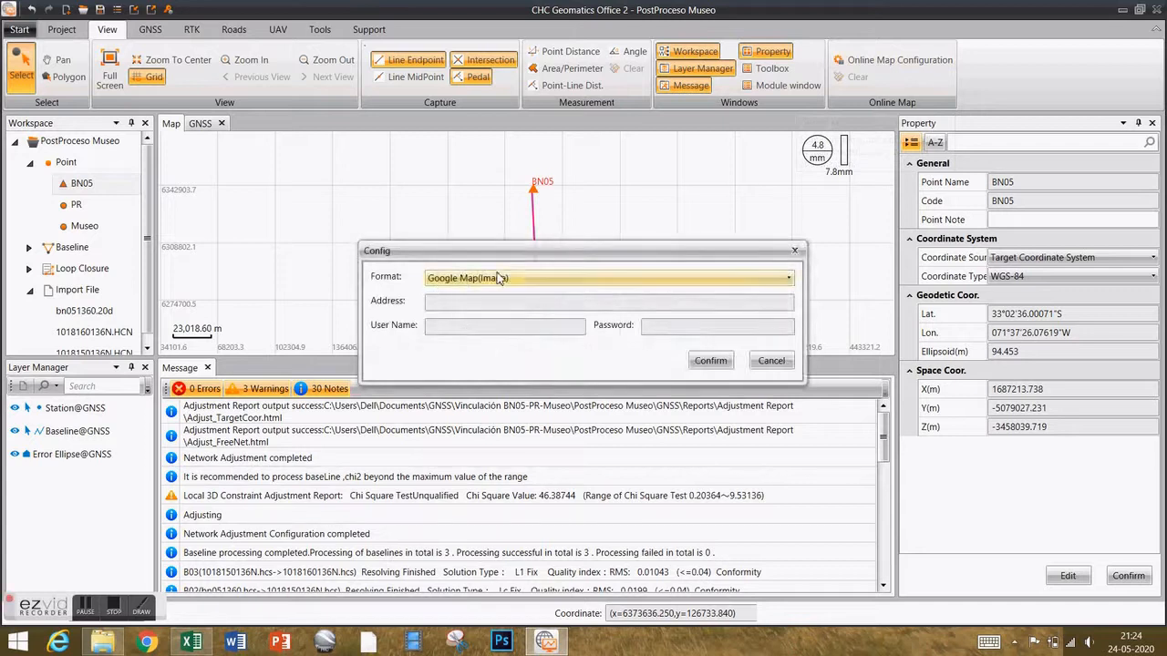
pyautogui.click(561, 282)
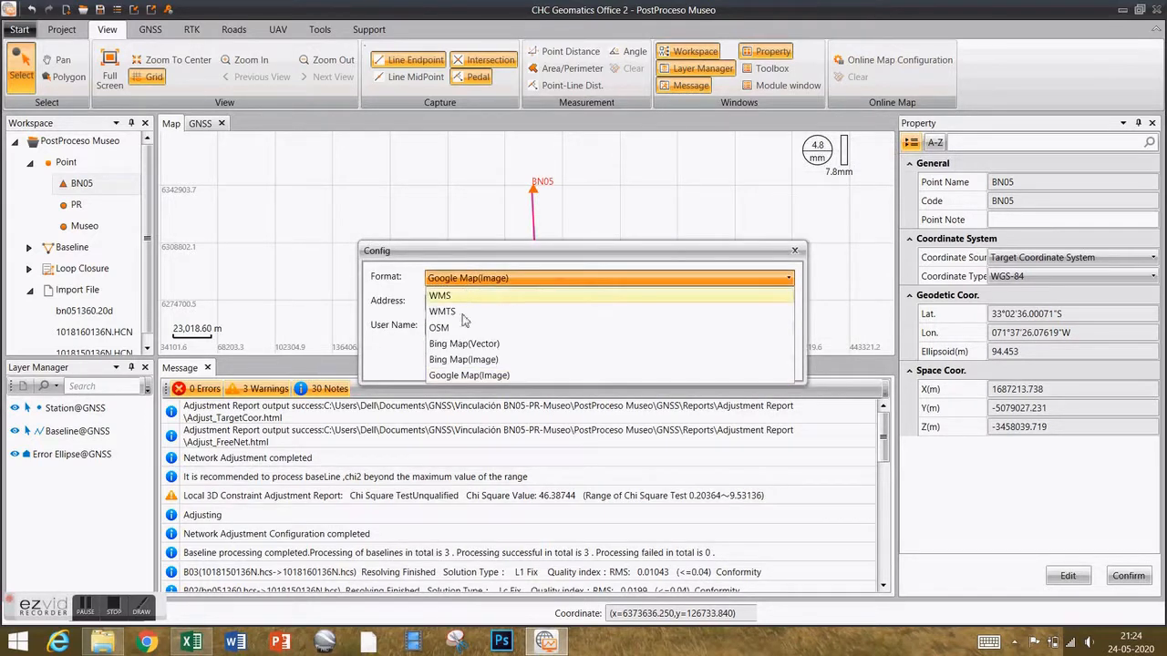
pyautogui.click(488, 381)
pyautogui.click(714, 362)
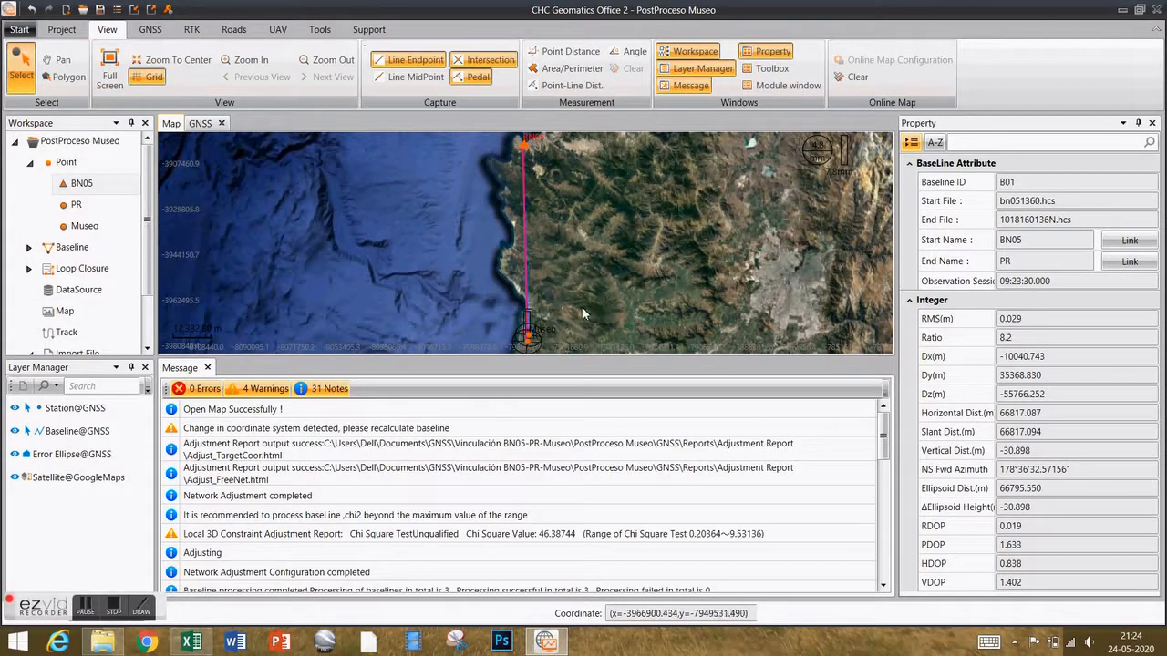
pyautogui.click(559, 319)
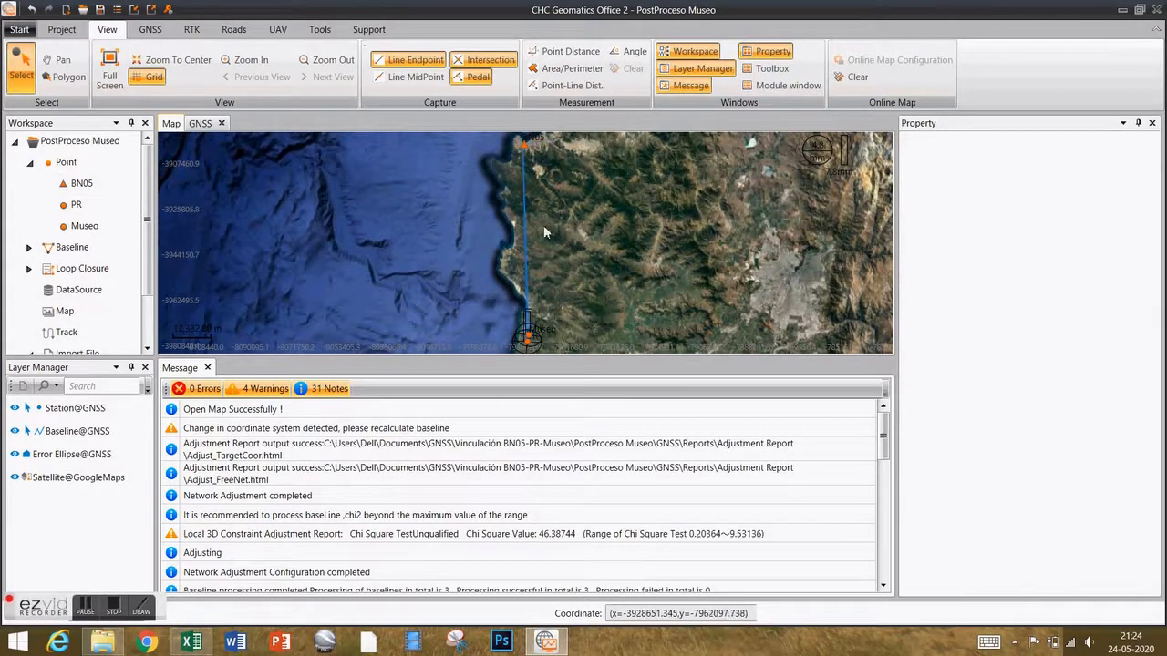
pyautogui.scroll(-2, 546, 246)
pyautogui.scroll(5, 544, 281)
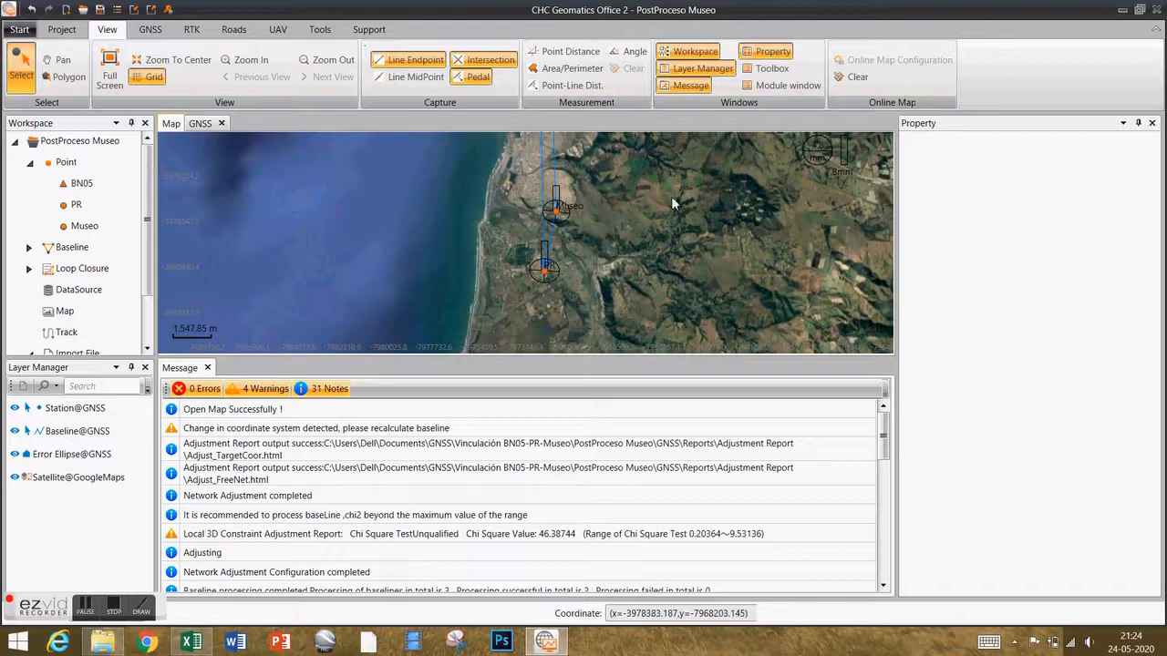
pyautogui.click(855, 80)
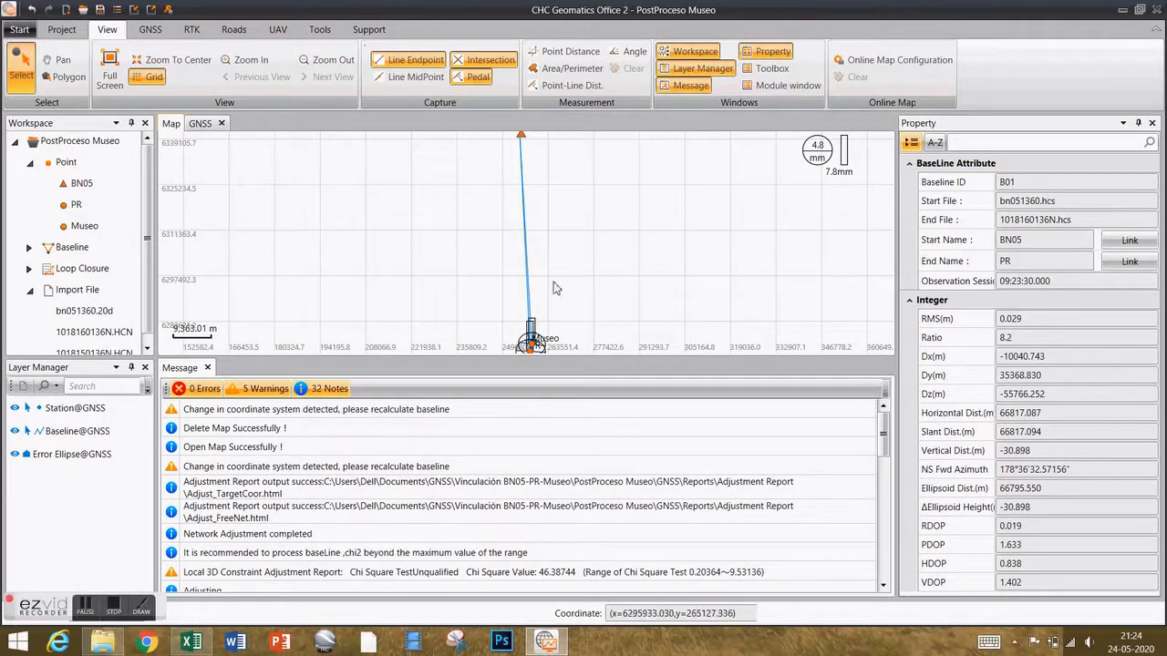
# Show the processed baselines table and scroll the GNSS ribbon right to its Report group.
pyautogui.scroll(-1, 530, 214)
pyautogui.scroll(10, 535, 247)
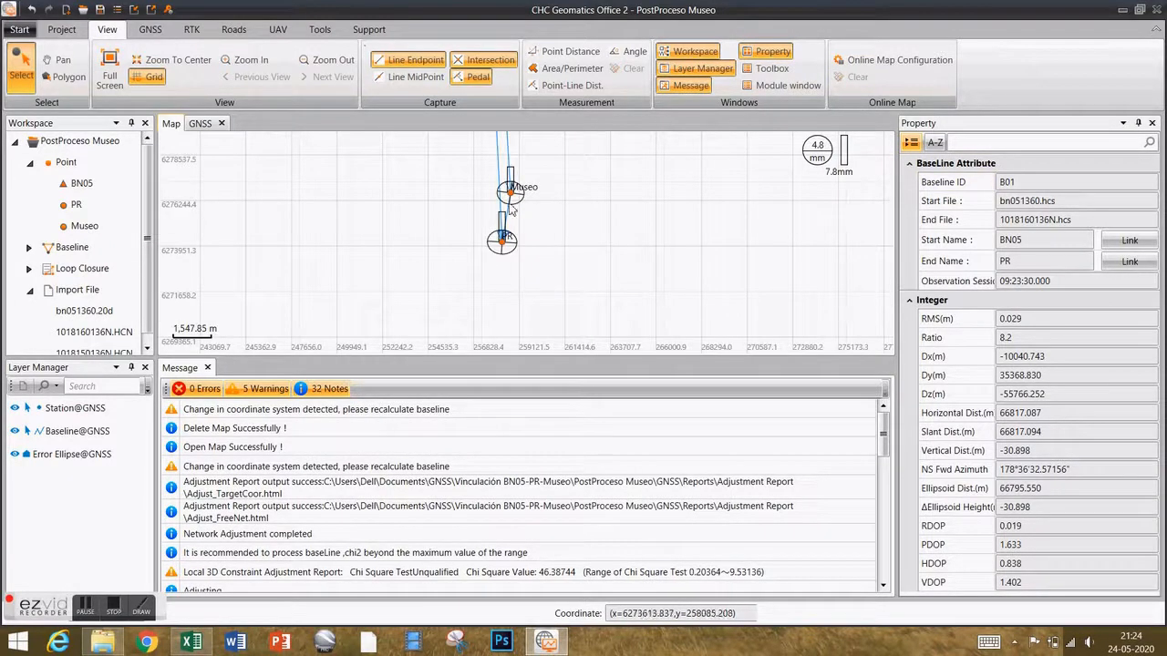
pyautogui.scroll(-2, 468, 268)
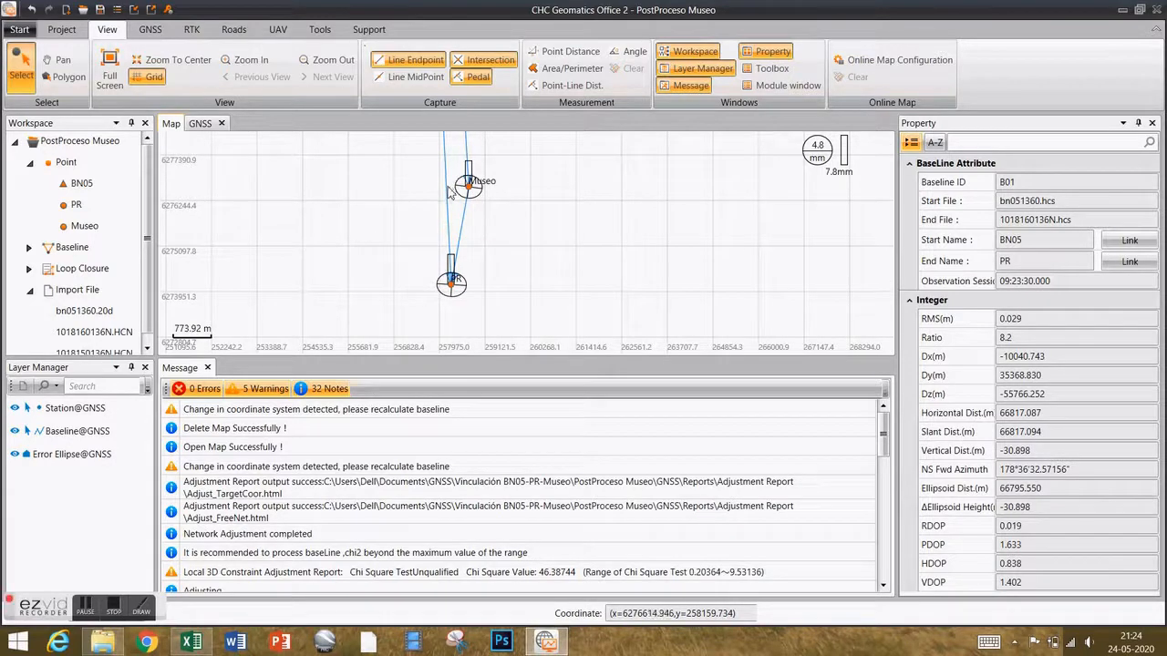
pyautogui.click(208, 128)
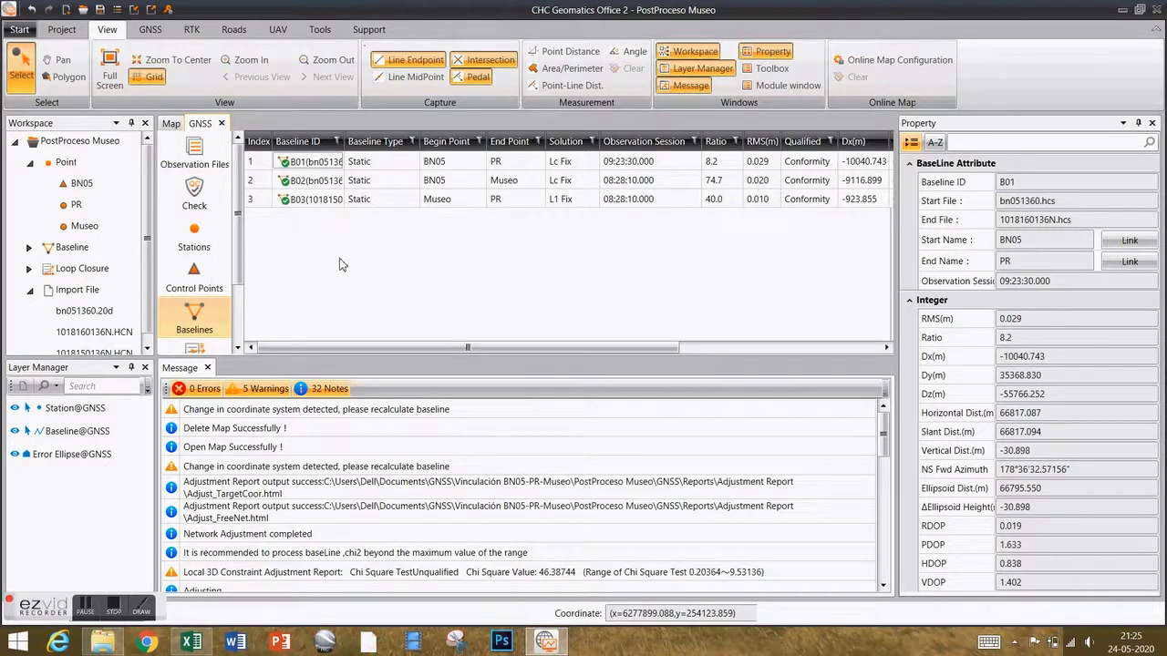
pyautogui.click(151, 29)
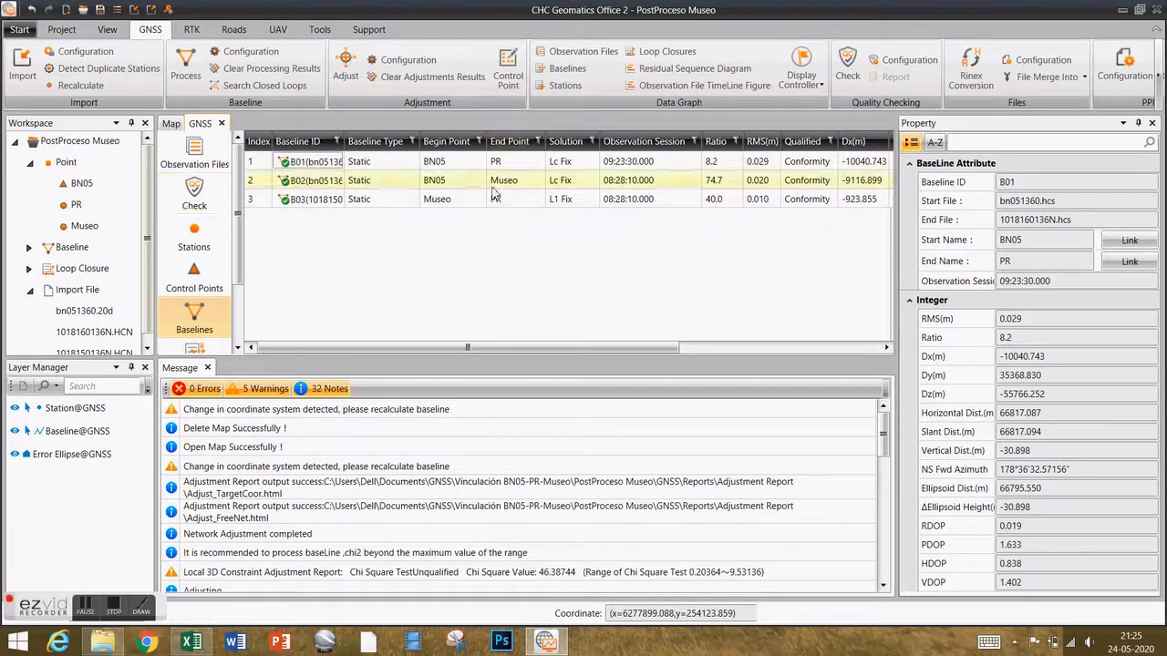
pyautogui.moveTo(240, 223)
pyautogui.mouseDown()
pyautogui.moveTo(243, 255)
pyautogui.moveTo(241, 212)
pyautogui.mouseUp()
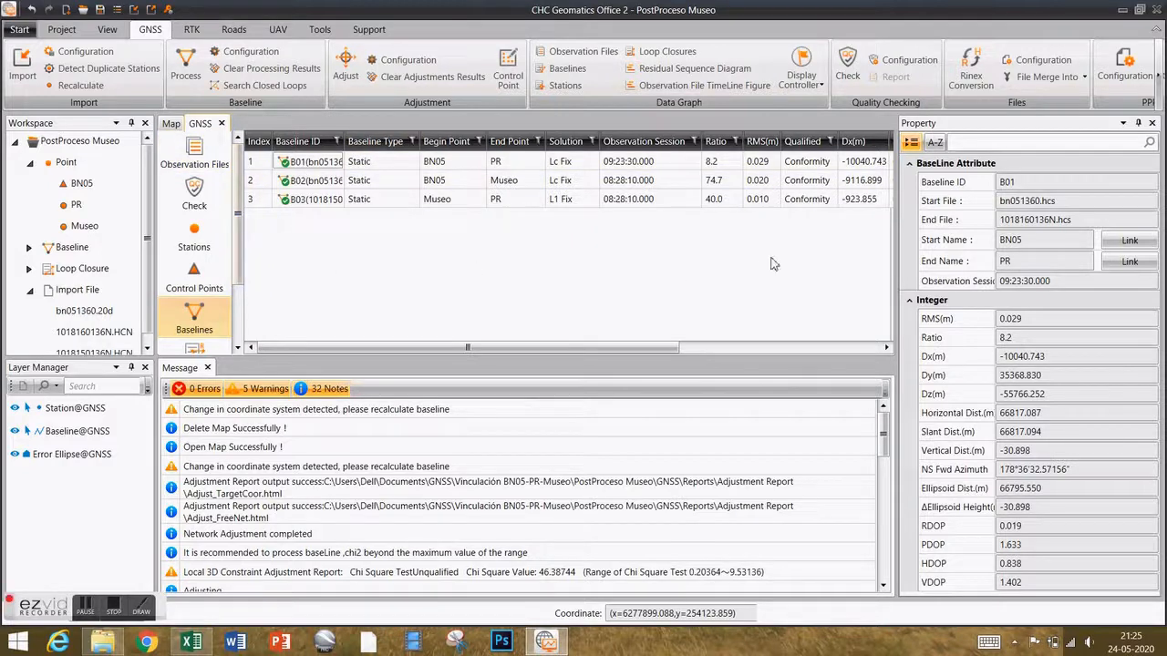
pyautogui.click(1160, 80)
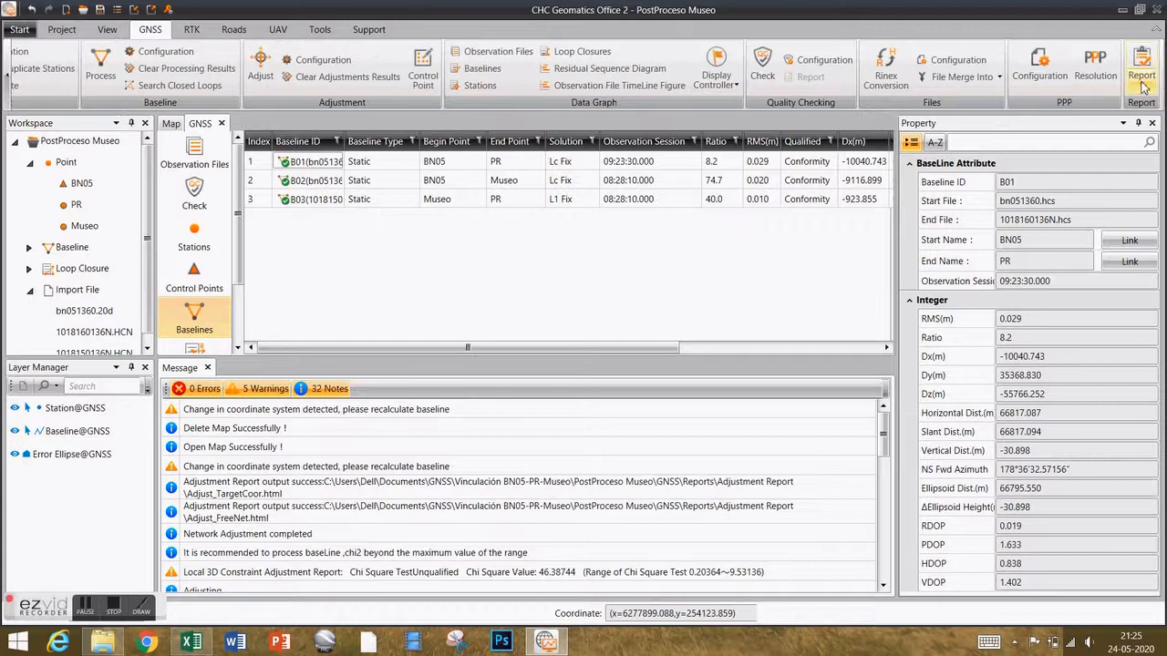
# Generate the Project Summary Report(*.DOCX) from the Report menu.
pyautogui.click(1141, 75)
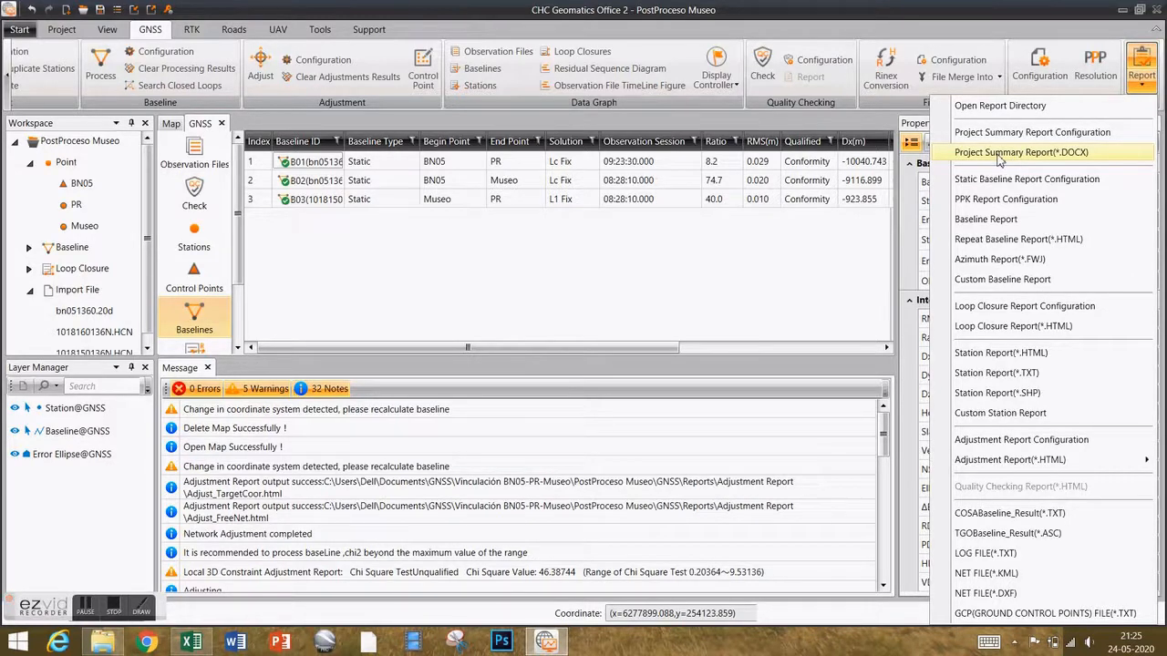
pyautogui.click(1000, 155)
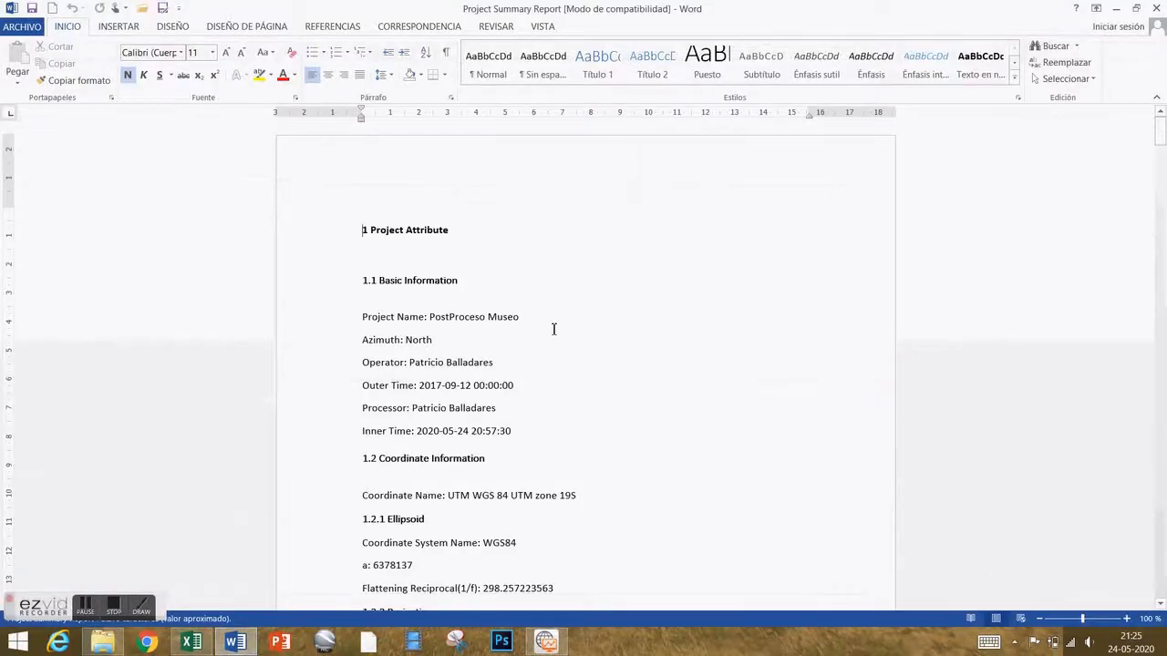
# Scroll the Project Summary Report down to the adjusted Grid Coordinates table.
pyautogui.scroll(-4, 553, 328)
pyautogui.scroll(-7, 553, 330)
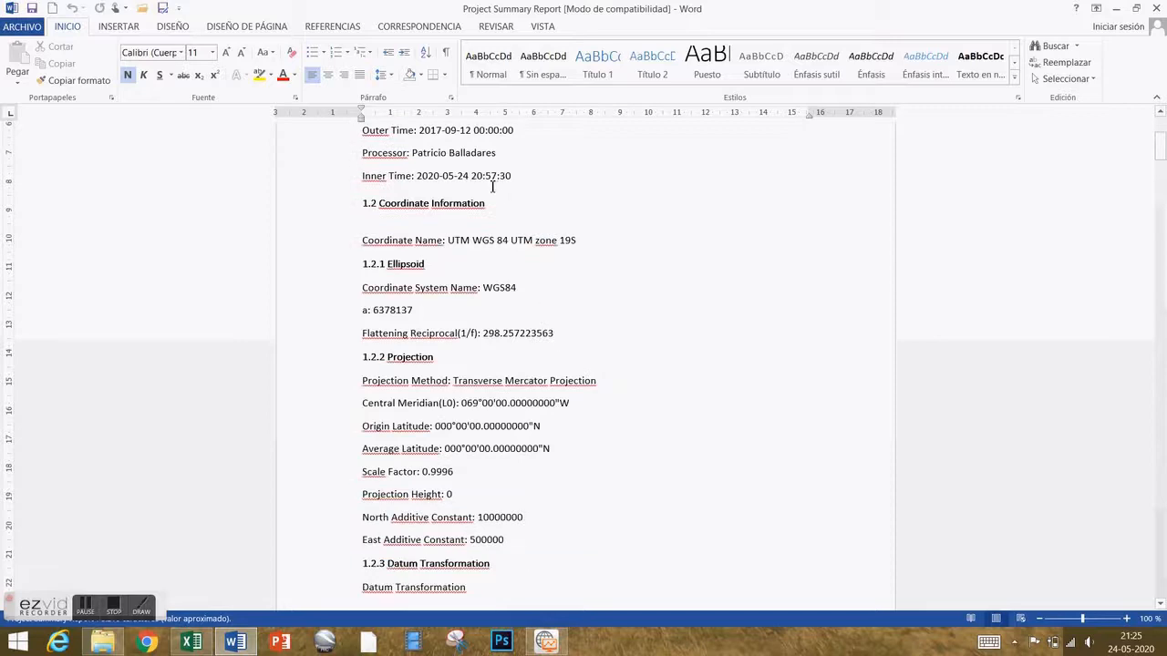
pyautogui.scroll(-20, 505, 267)
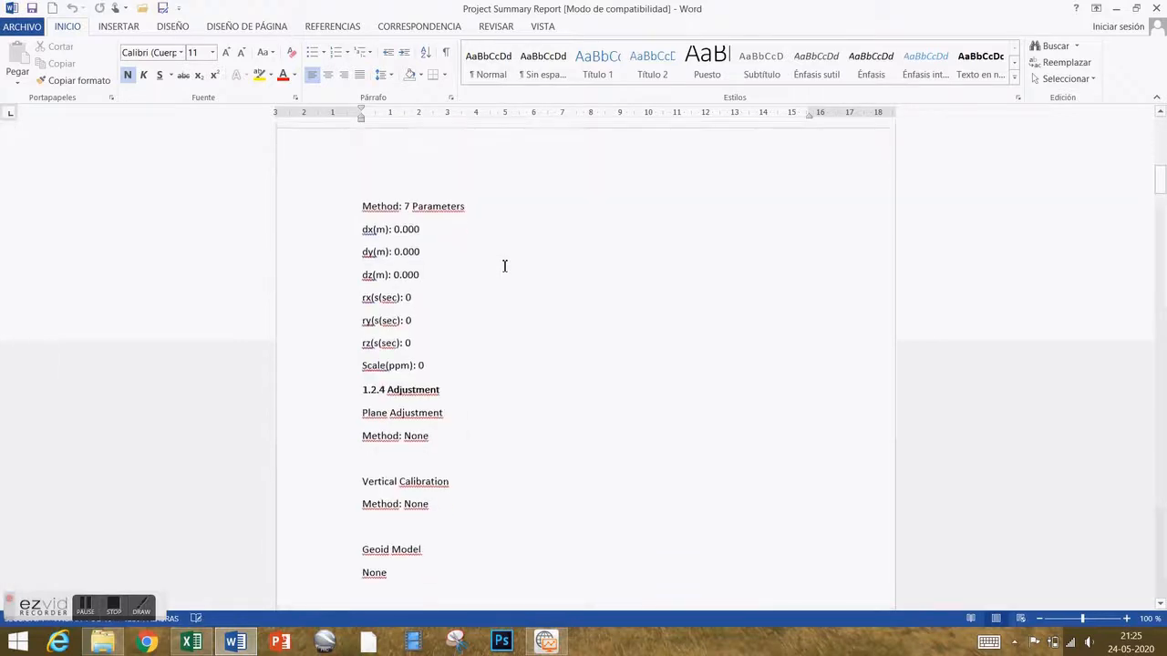
pyautogui.scroll(-18, 504, 266)
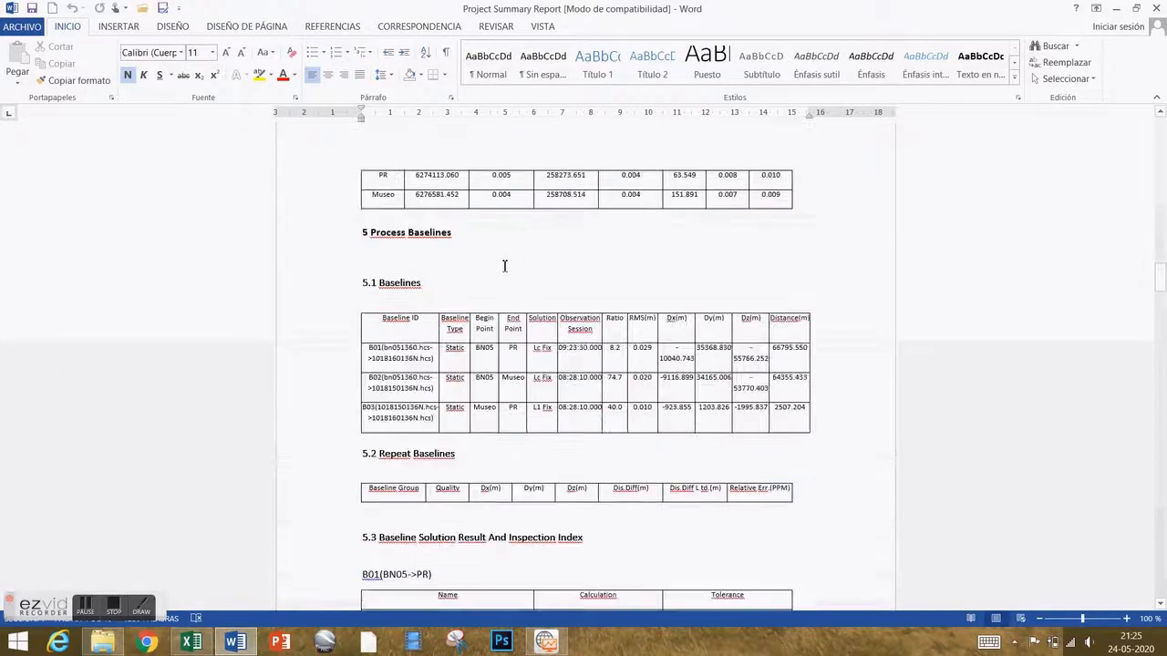
pyautogui.scroll(-17, 504, 266)
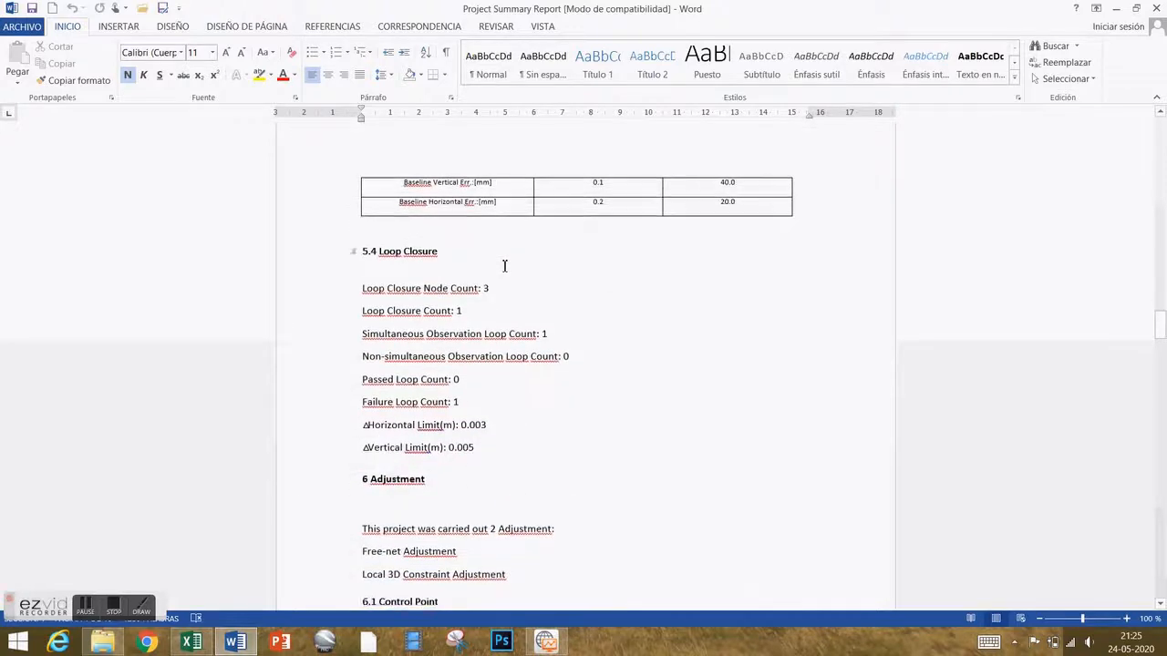
pyautogui.scroll(-15, 504, 266)
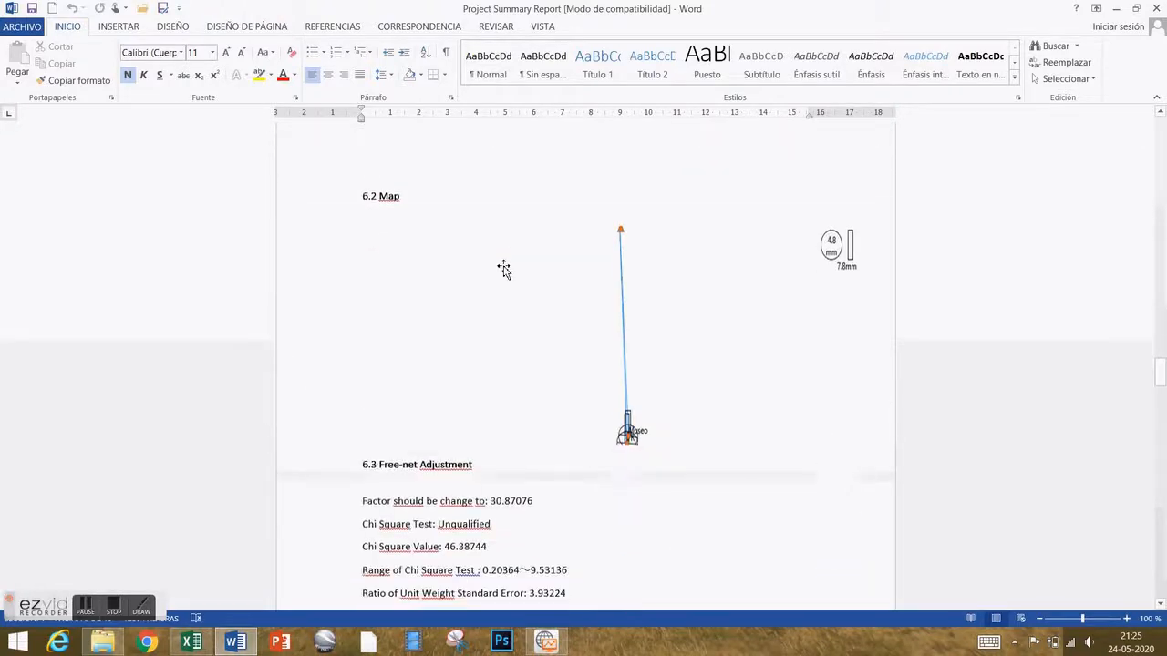
pyautogui.scroll(-15, 504, 267)
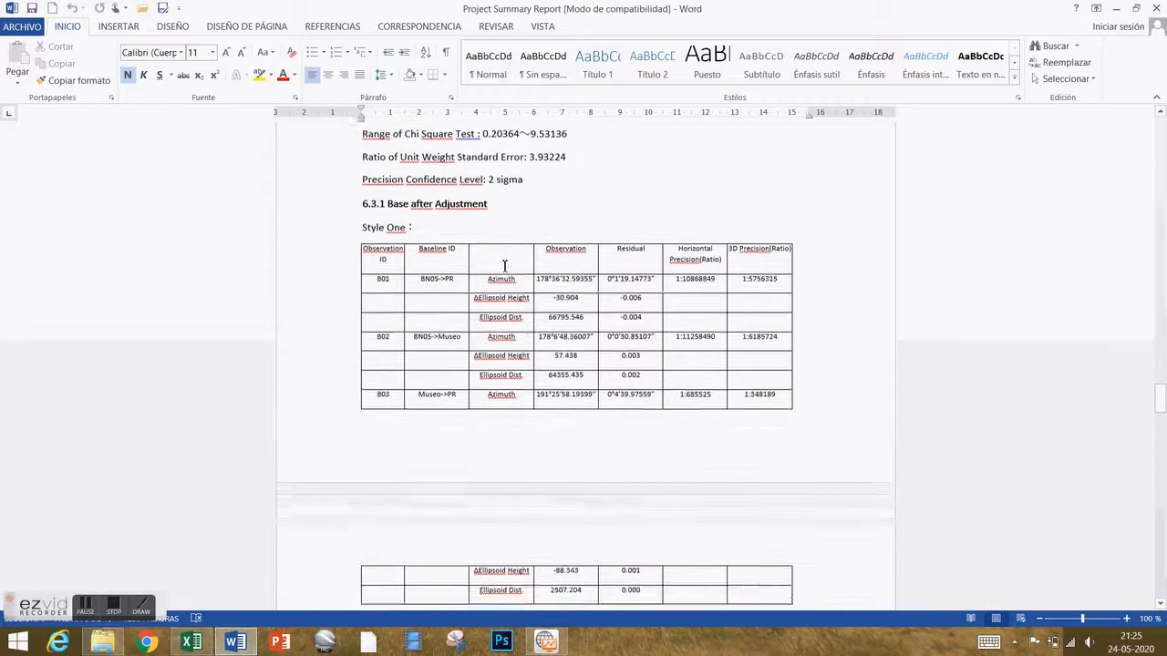
pyautogui.scroll(-7, 504, 266)
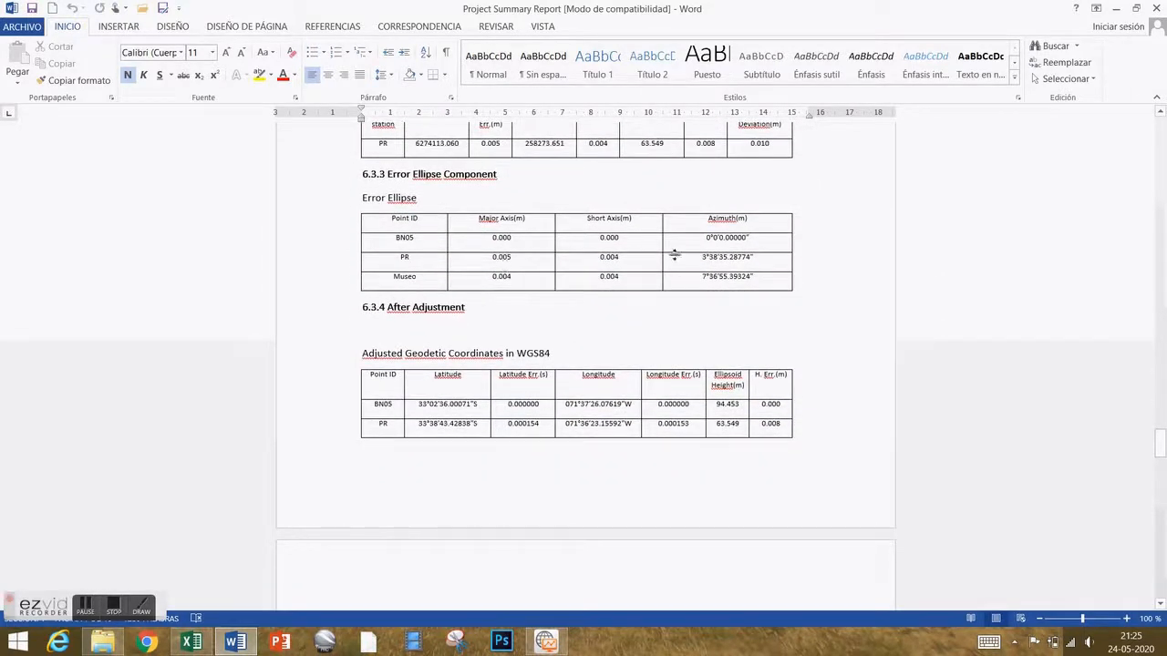
pyautogui.scroll(-3, 654, 305)
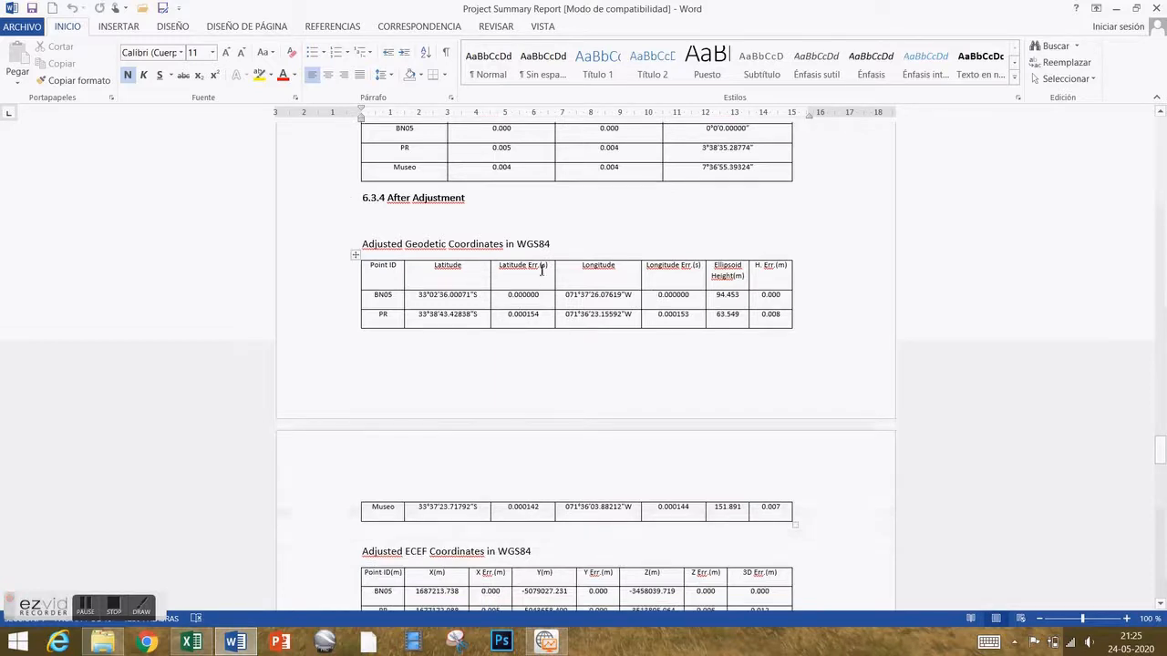
pyautogui.scroll(-10, 502, 274)
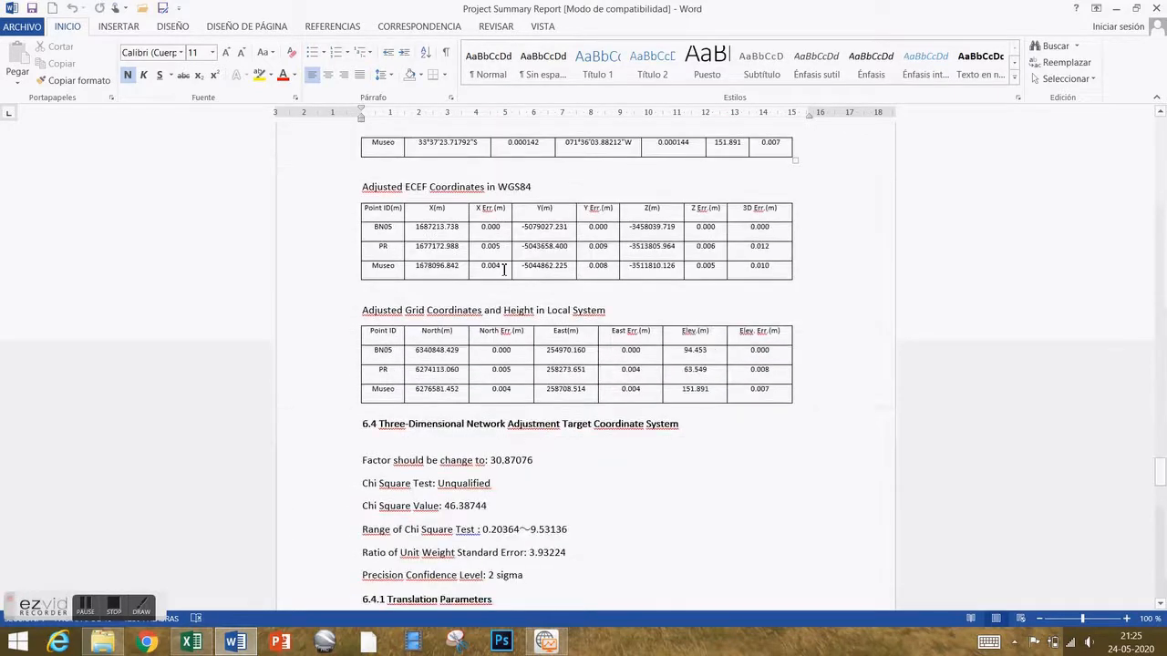
pyautogui.scroll(-2, 504, 270)
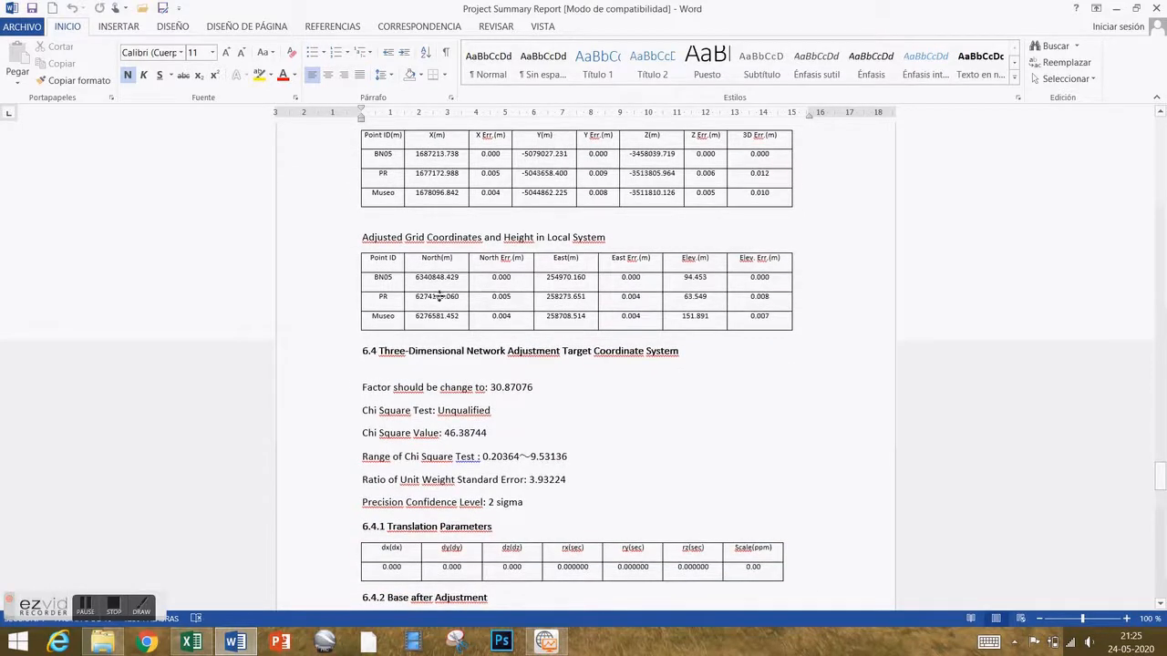
# Inspect the PR and Museo grid coordinates, including PR North 6274113.060 and their East values.
pyautogui.click(375, 279)
pyautogui.moveTo(379, 297); pyautogui.dragTo(775, 321)
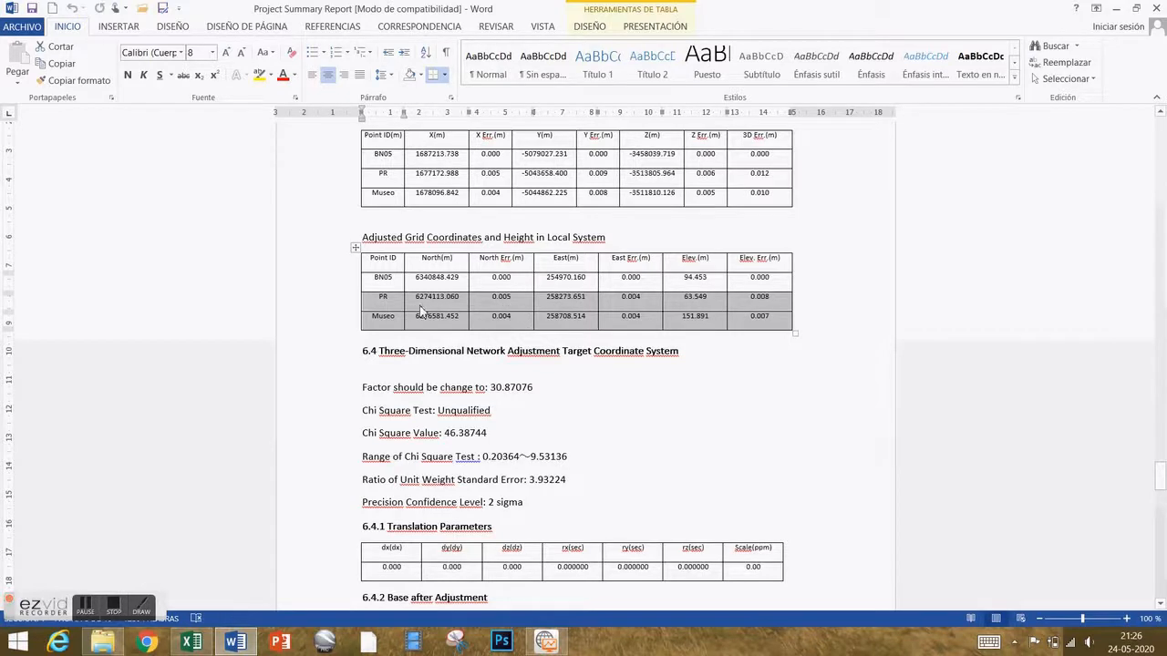
pyautogui.moveTo(422, 308); pyautogui.dragTo(467, 319)
pyautogui.click(586, 323)
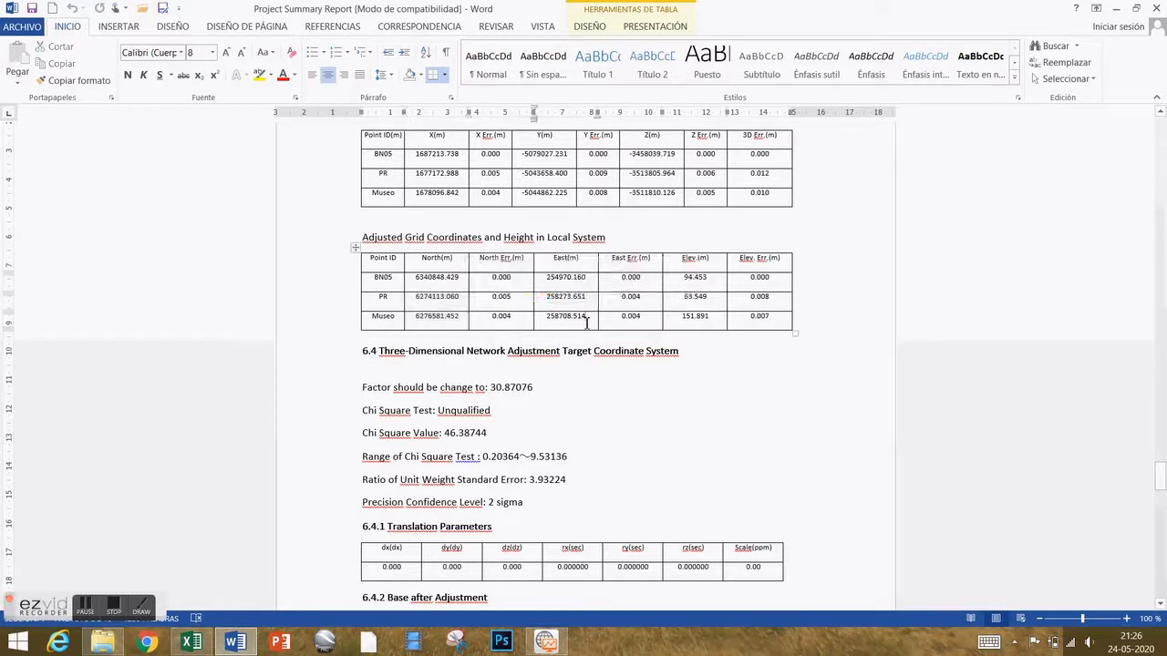
pyautogui.moveTo(547, 299); pyautogui.dragTo(560, 316)
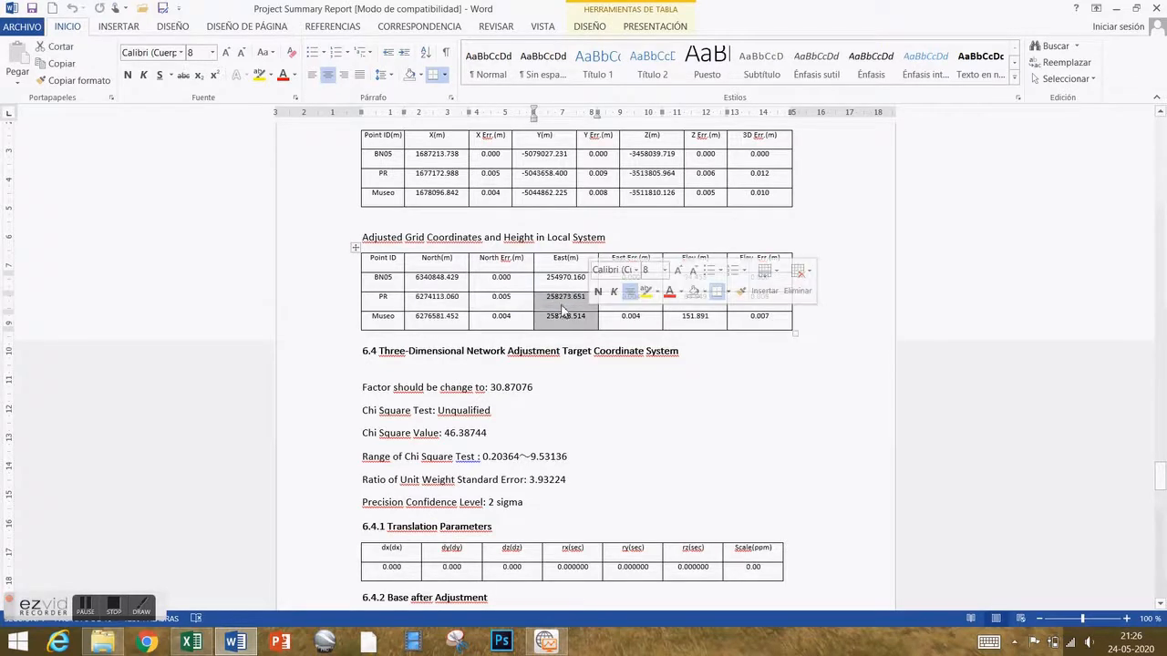
pyautogui.click(636, 320)
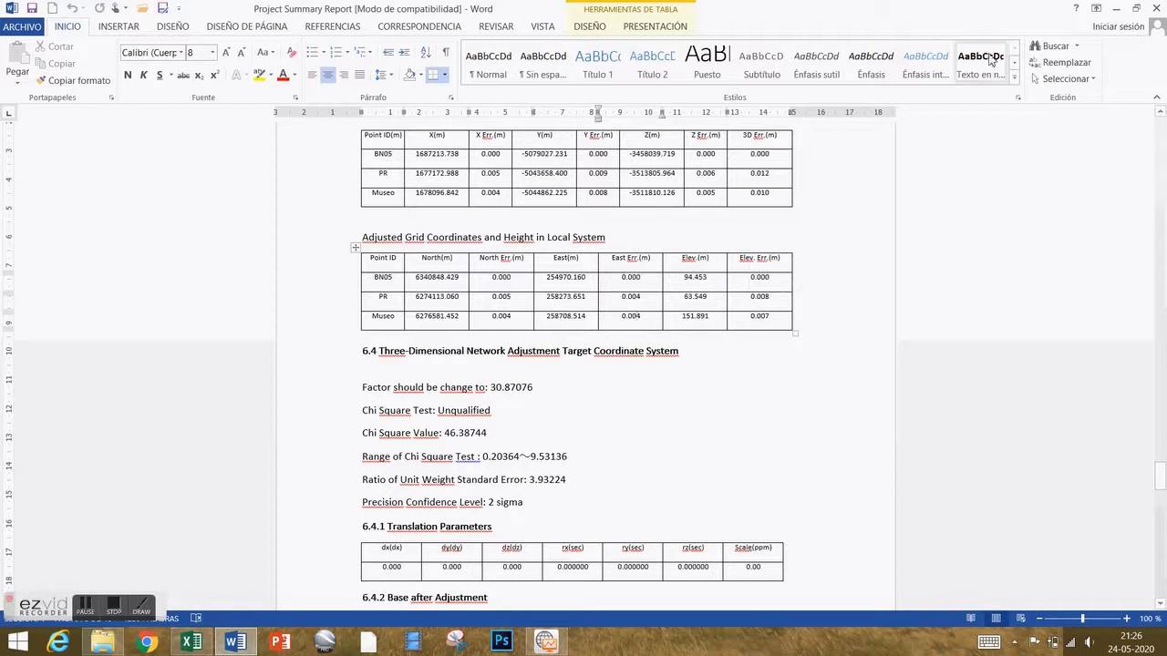
# Minimize Word and bring up CHC Geomatics Office's list of report types.
pyautogui.click(1116, 8)
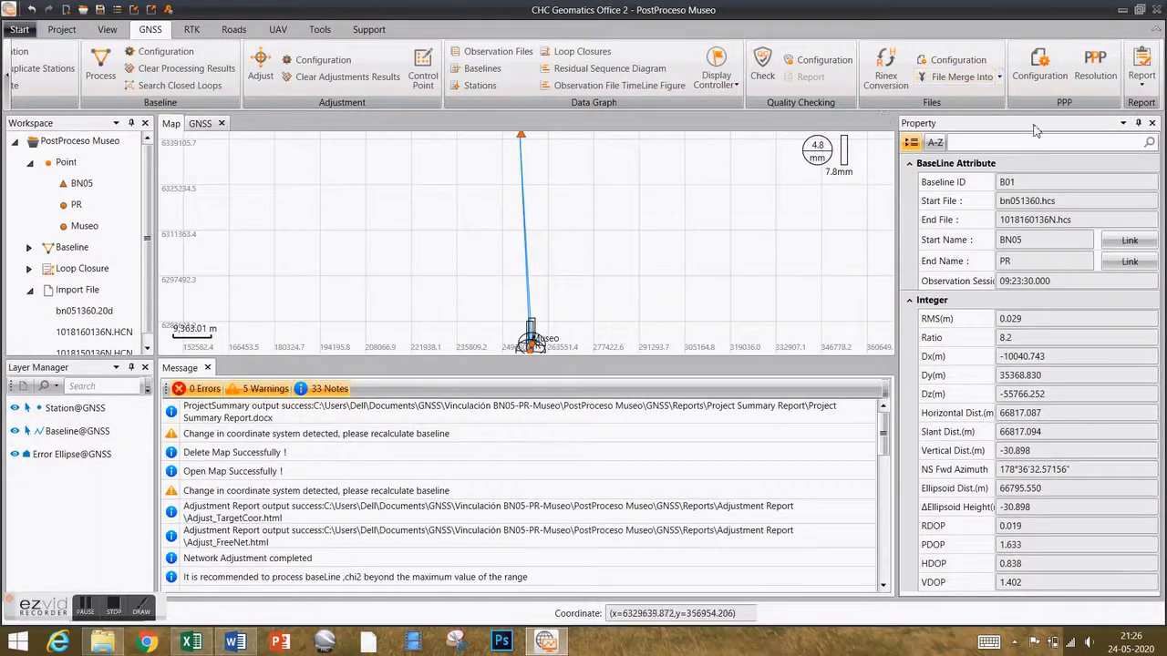
pyautogui.click(1145, 87)
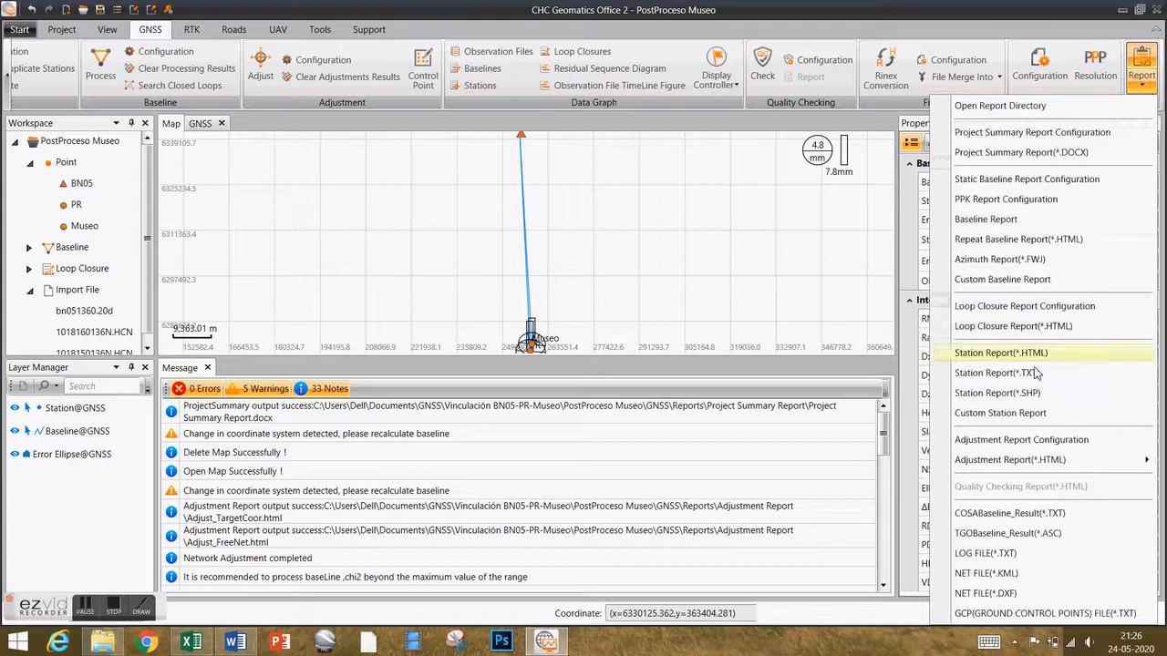
pyautogui.moveTo(1007, 467)
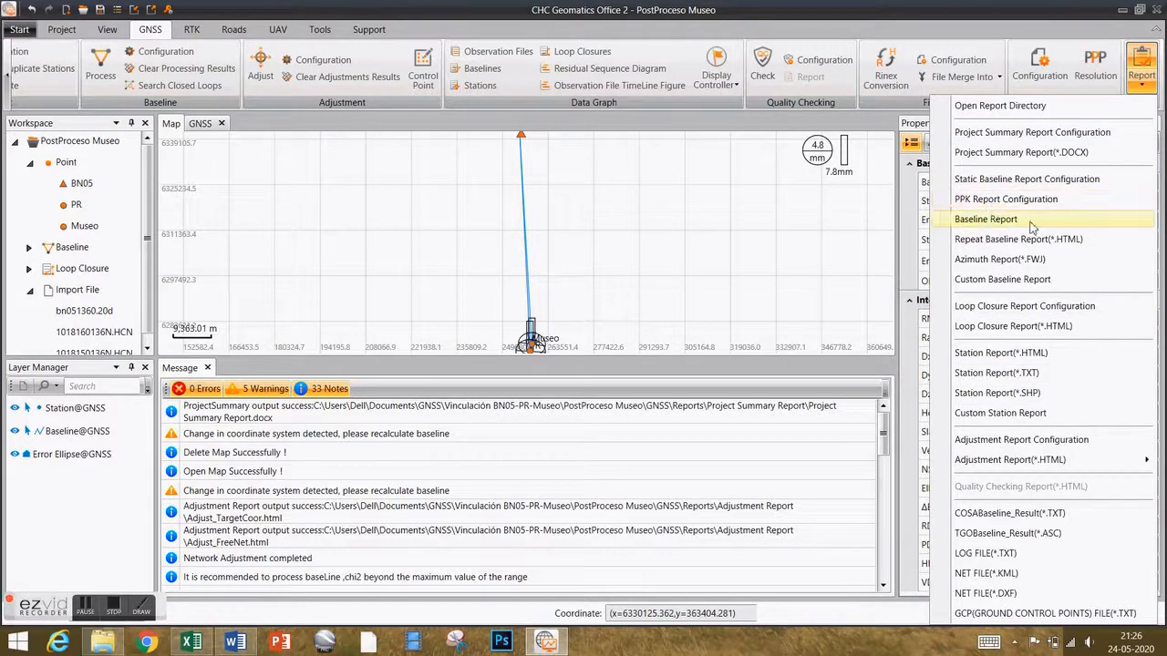
# Try the Baseline Report, dismiss the 'No baseline selected' warning, and show the B01–B03 table again.
pyautogui.click(990, 221)
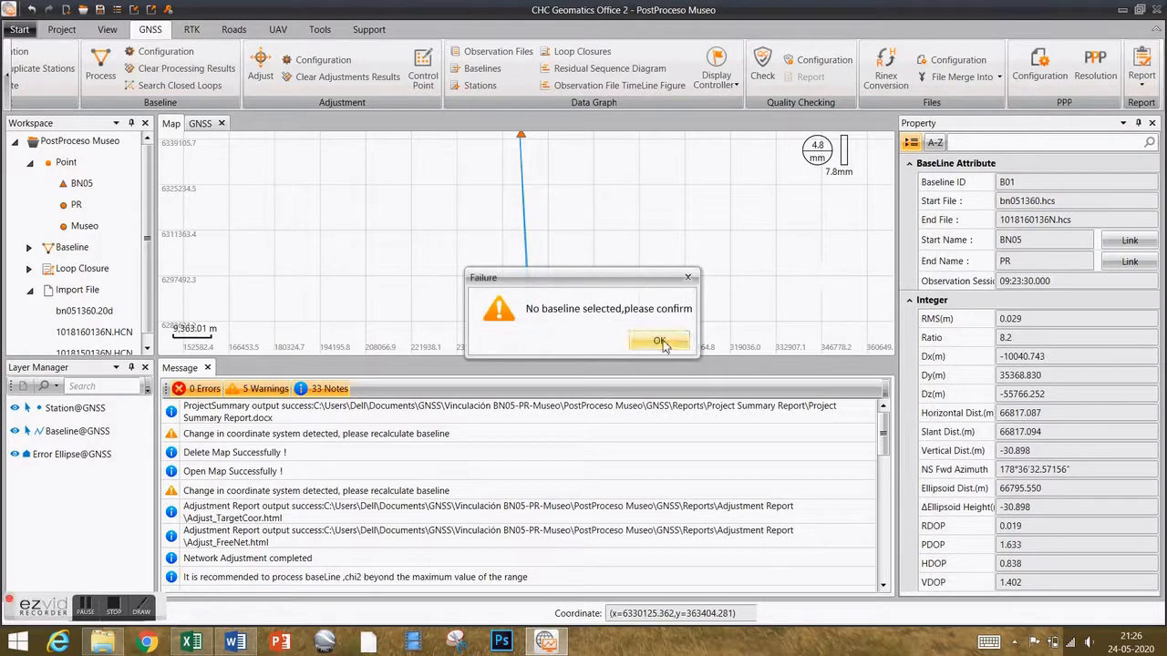
pyautogui.click(660, 342)
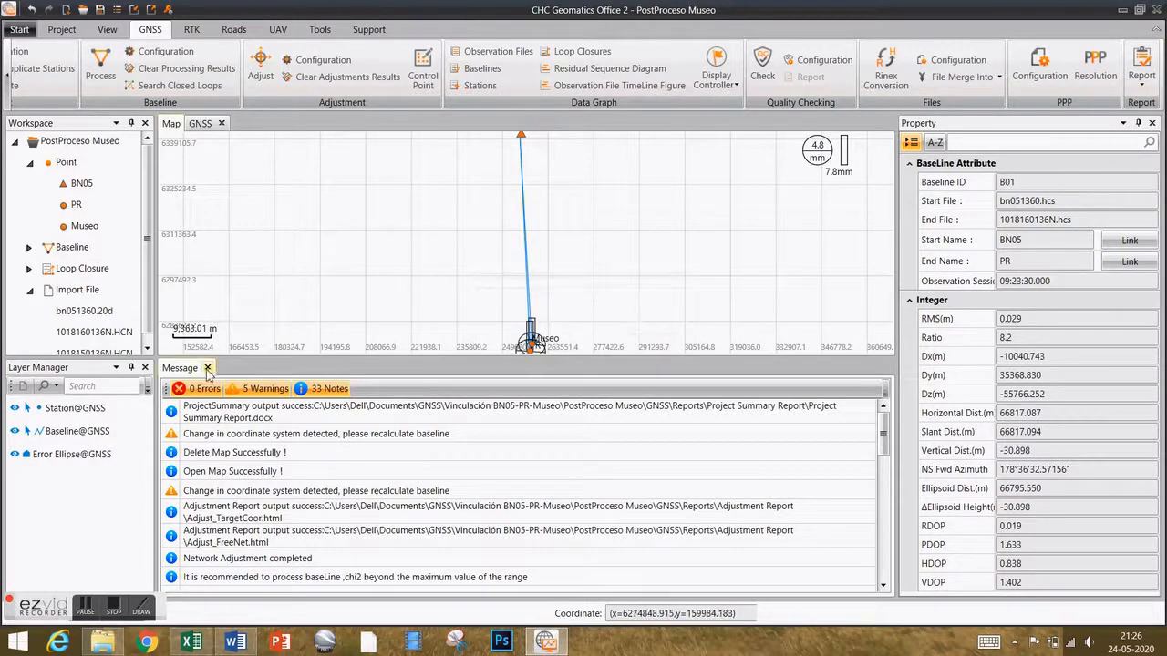
pyautogui.click(202, 124)
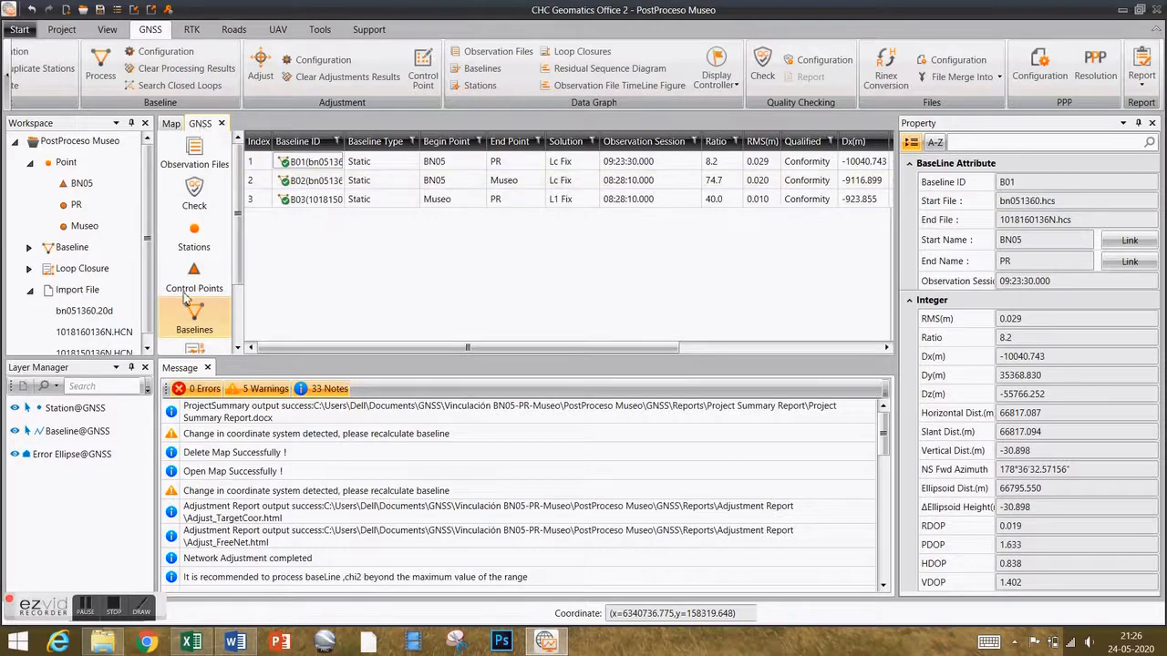
# Select baselines B01, B02 and B03 and generate their Baseline Report.
pyautogui.keyDown('shift'); pyautogui.click(319, 200); pyautogui.keyUp('shift')
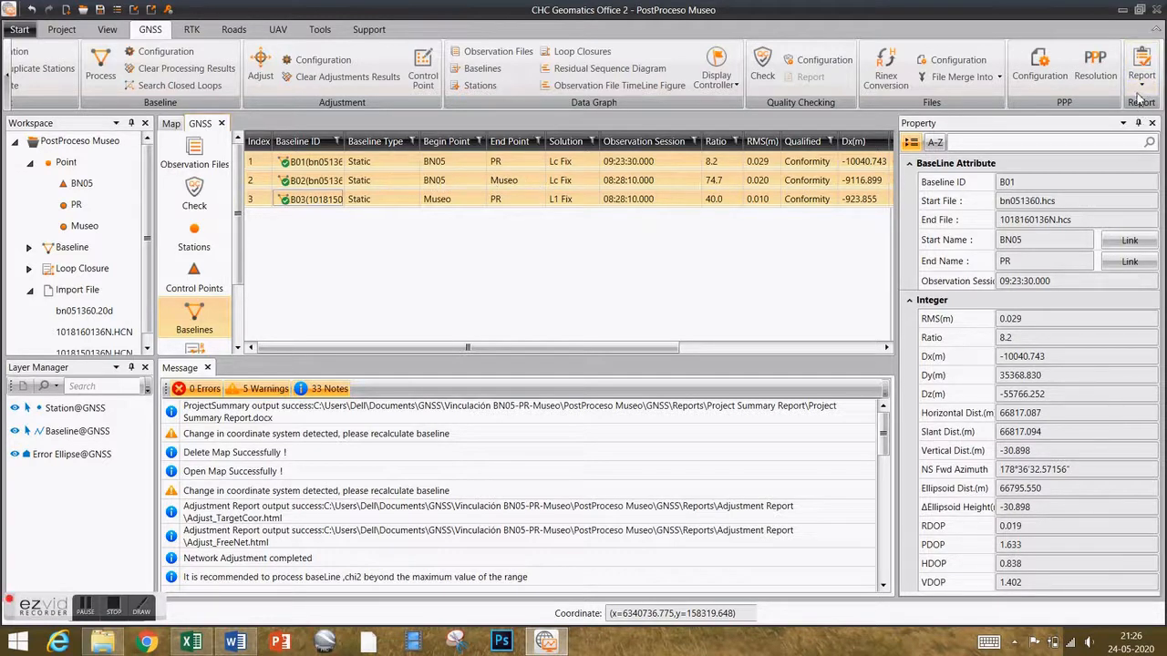
pyautogui.click(1139, 89)
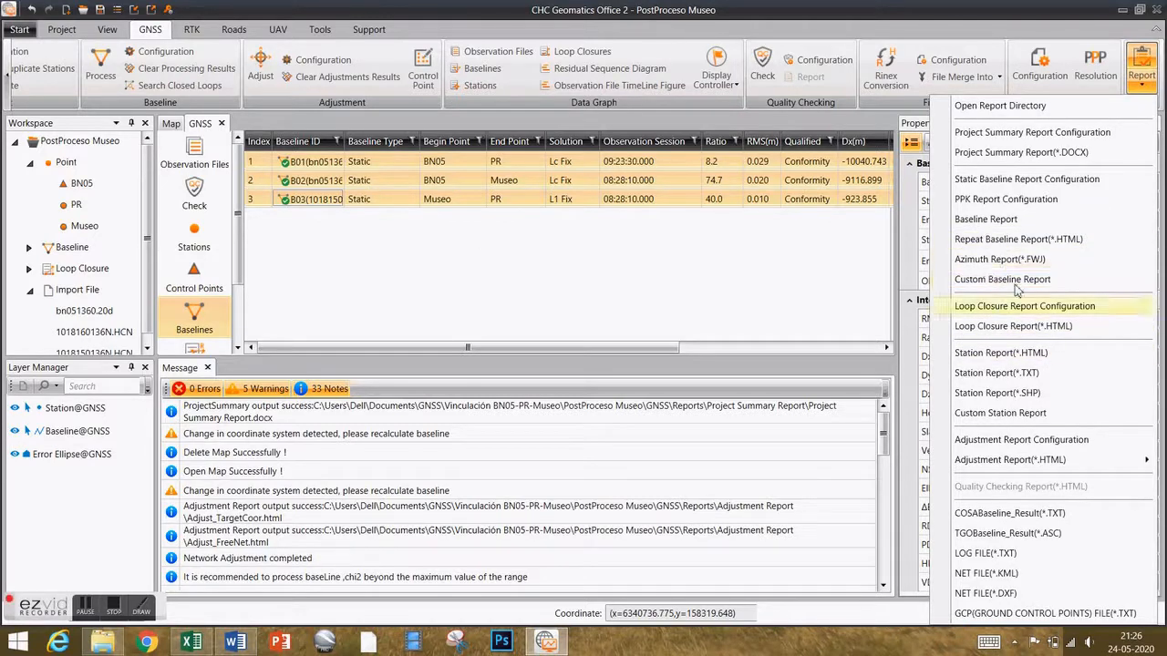
pyautogui.click(1003, 224)
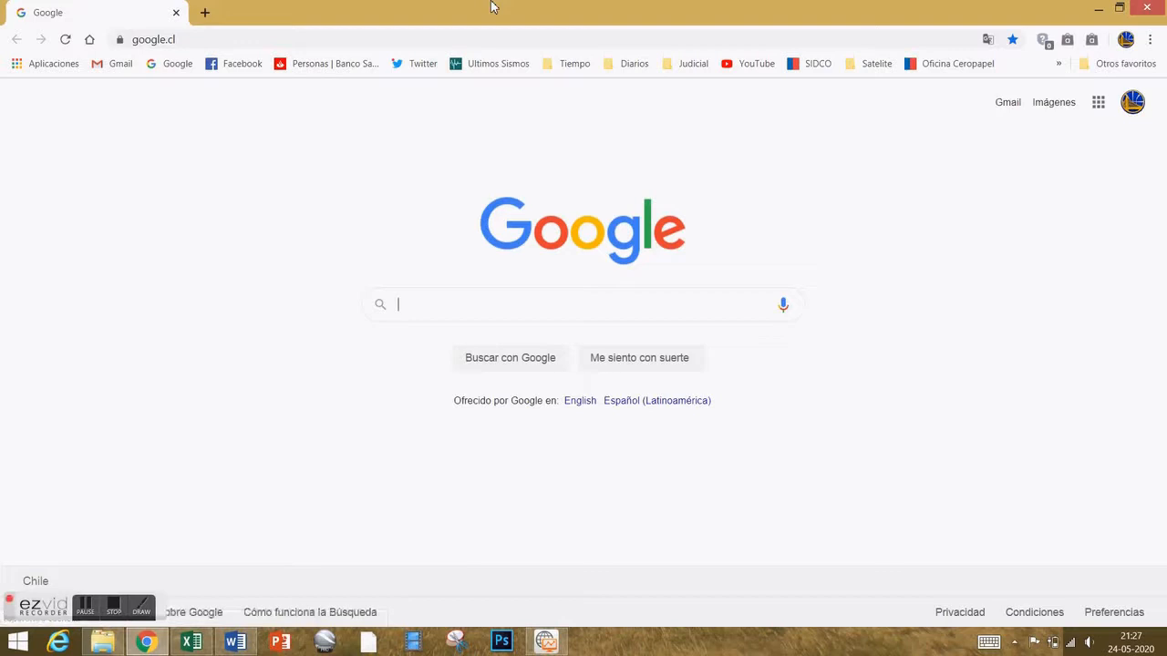
# Bring the Baseline Summary Report window forward in Google Chrome.
pyautogui.click(547, 643)
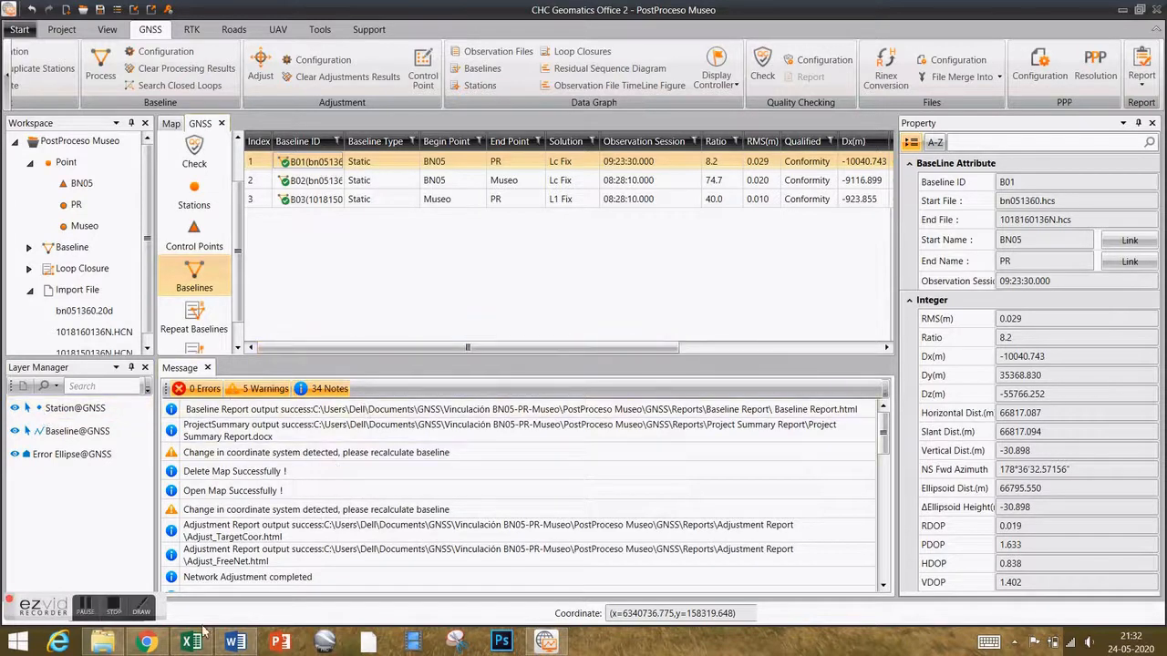
pyautogui.moveTo(146, 644)
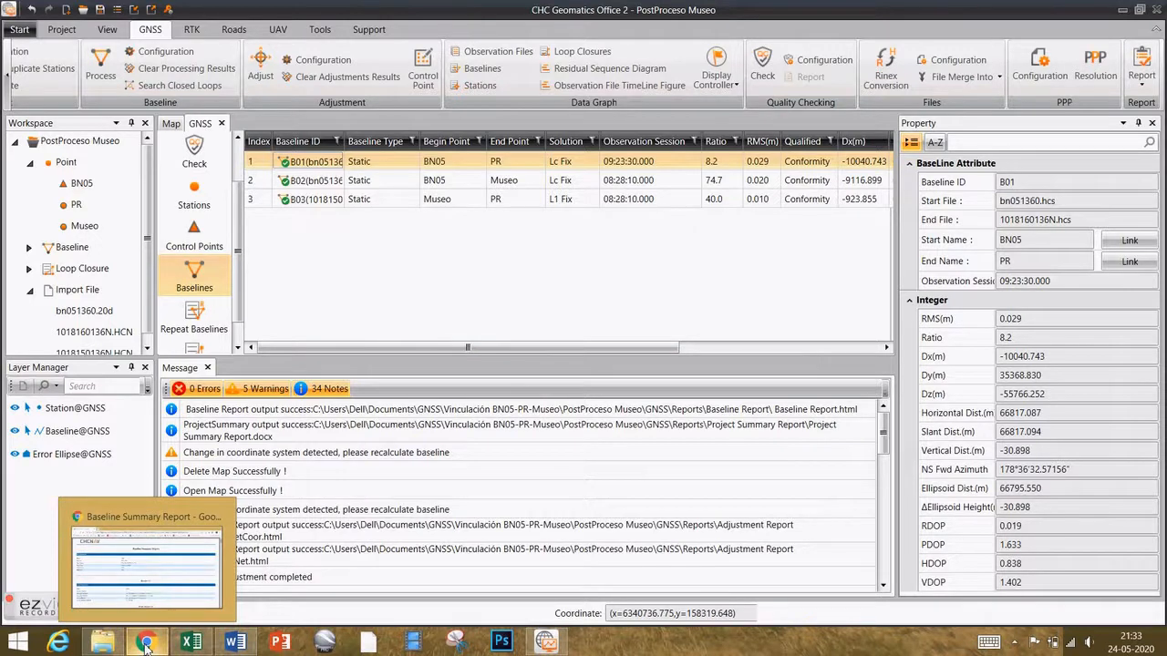
pyautogui.click(146, 558)
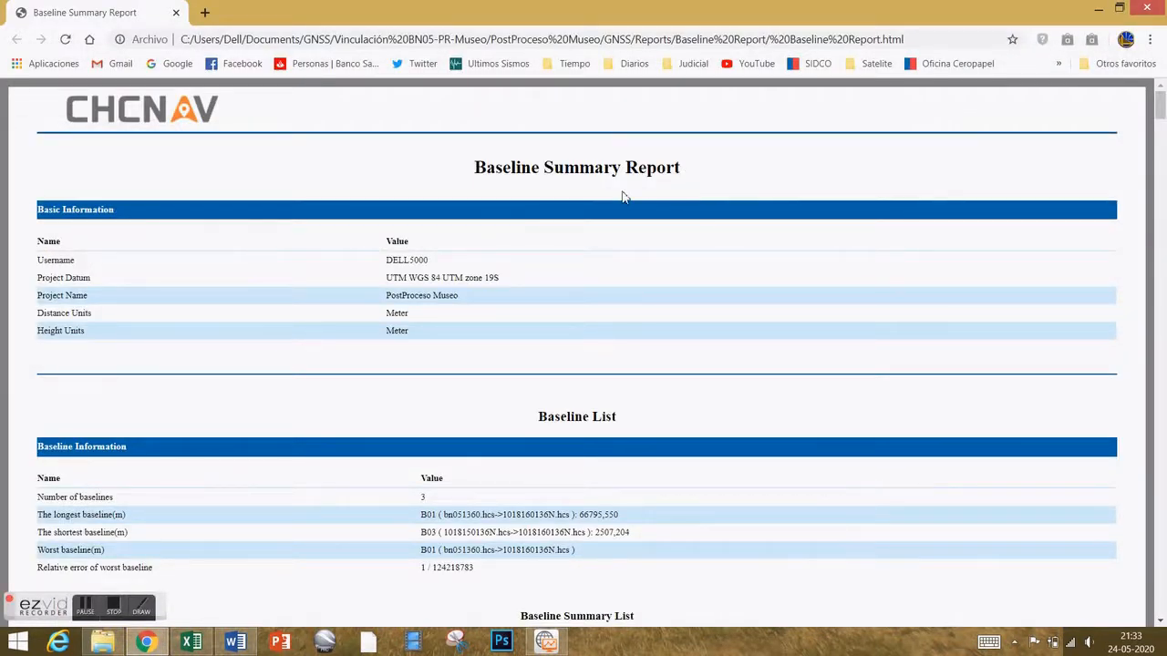
# Read the B01 and B02 baseline results, then return to the PostProceso Museo project.
pyautogui.scroll(-2, 641, 242)
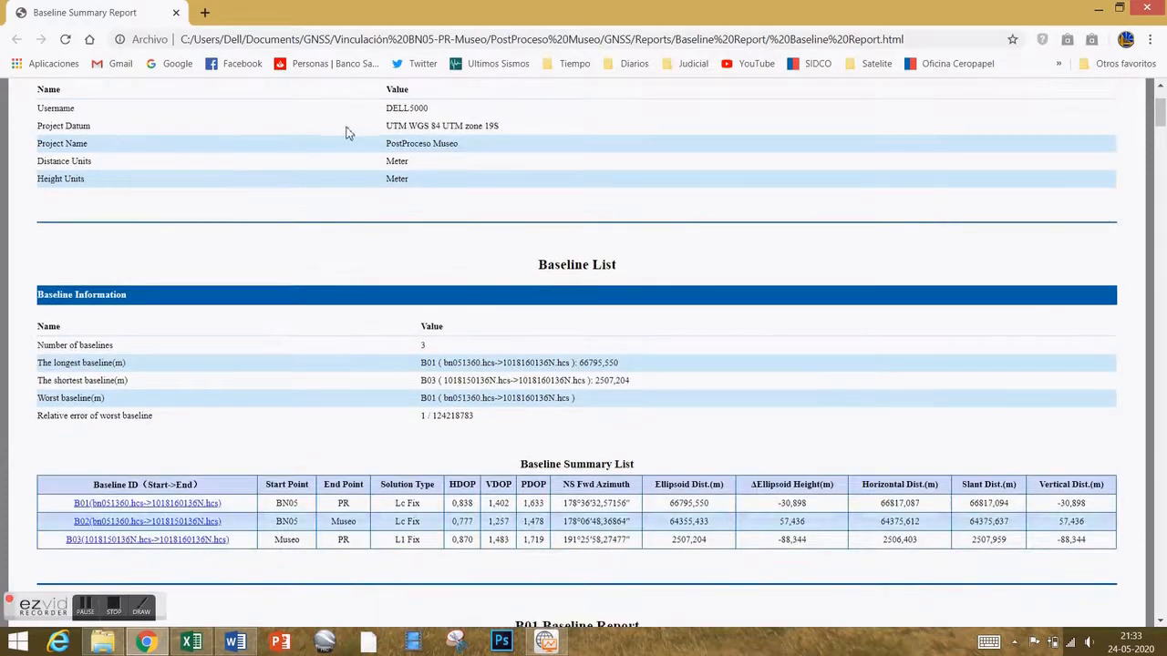
pyautogui.scroll(-3, 292, 191)
pyautogui.scroll(2, 305, 180)
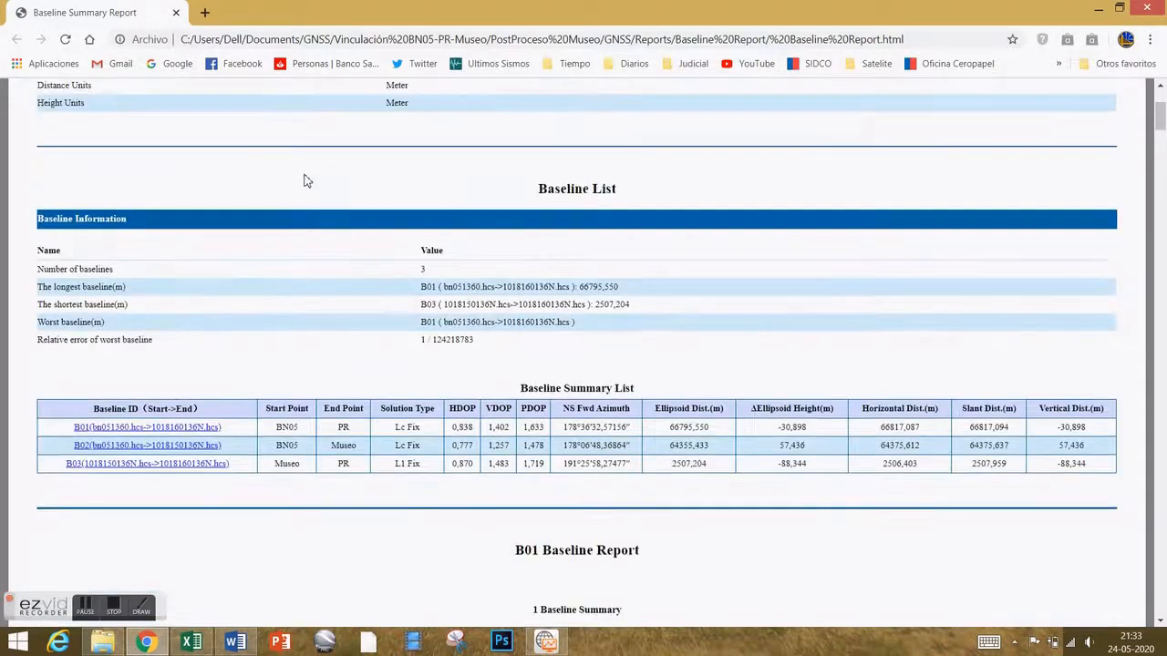
pyautogui.scroll(2, 306, 180)
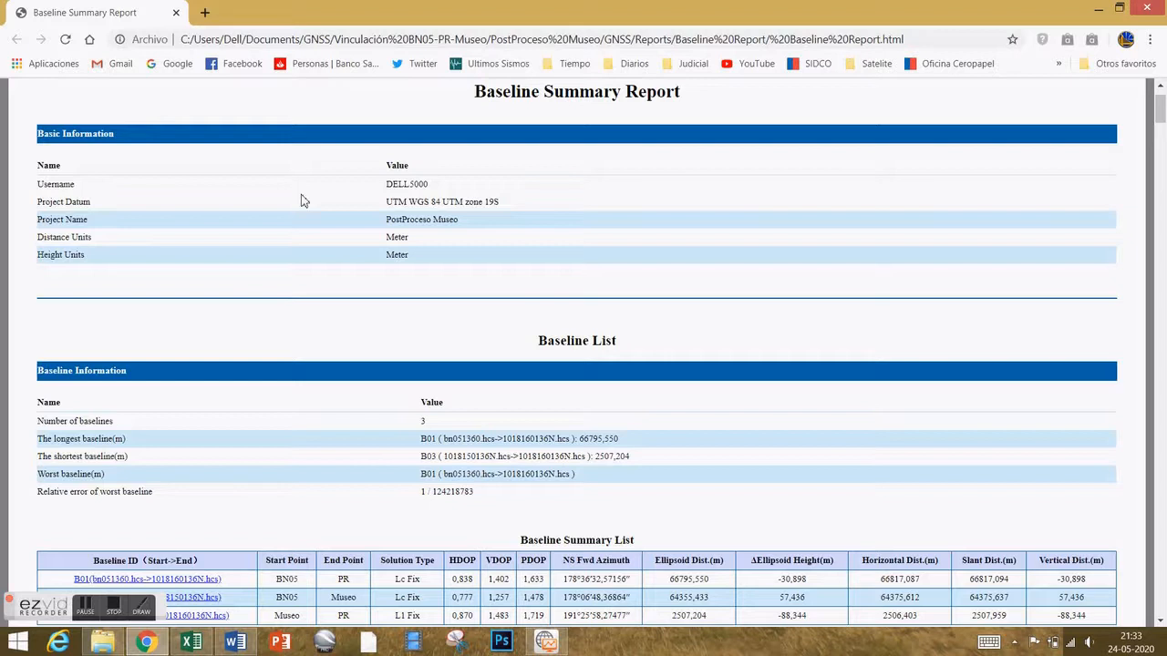
pyautogui.scroll(-4, 304, 200)
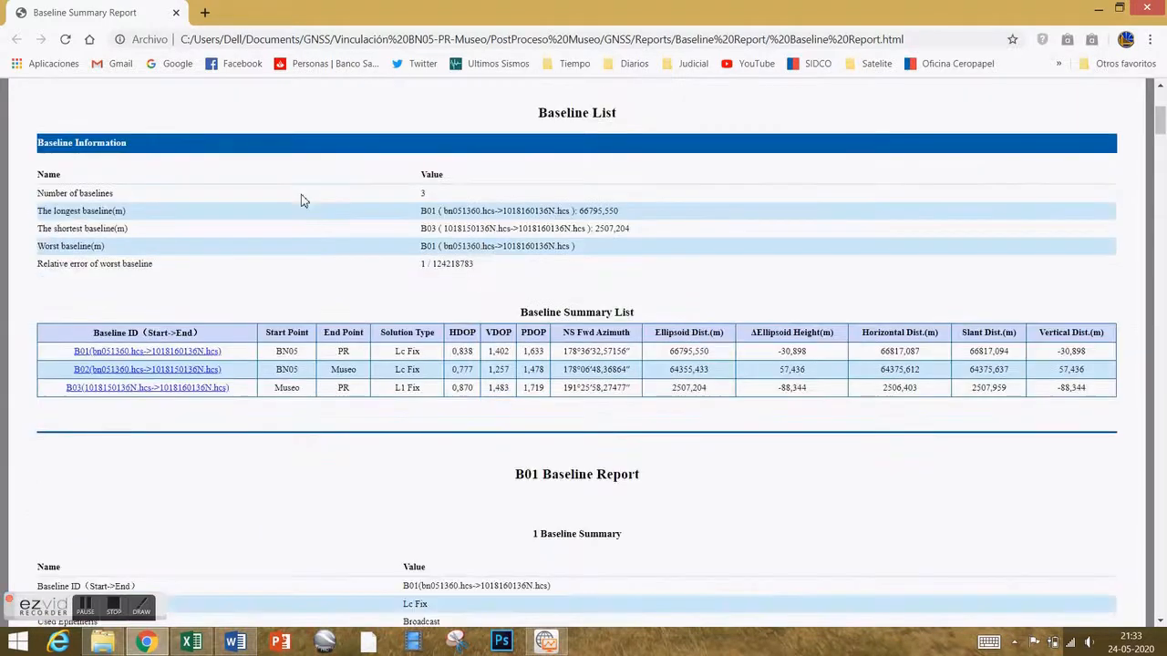
pyautogui.scroll(-1, 307, 190)
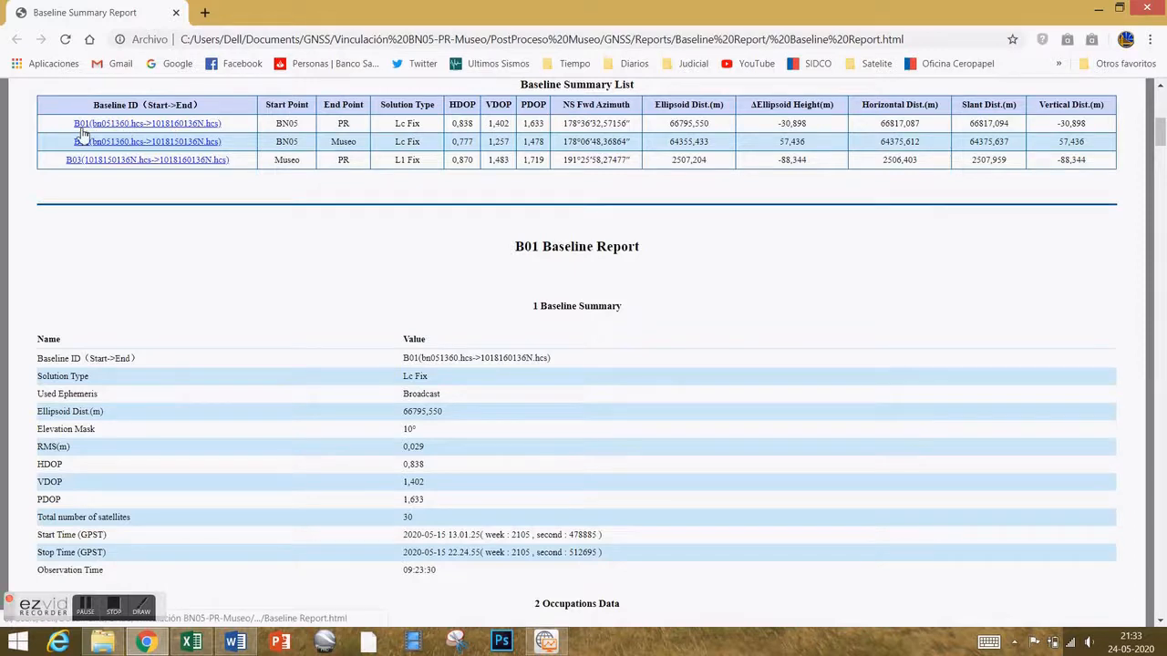
pyautogui.scroll(-4, 182, 156)
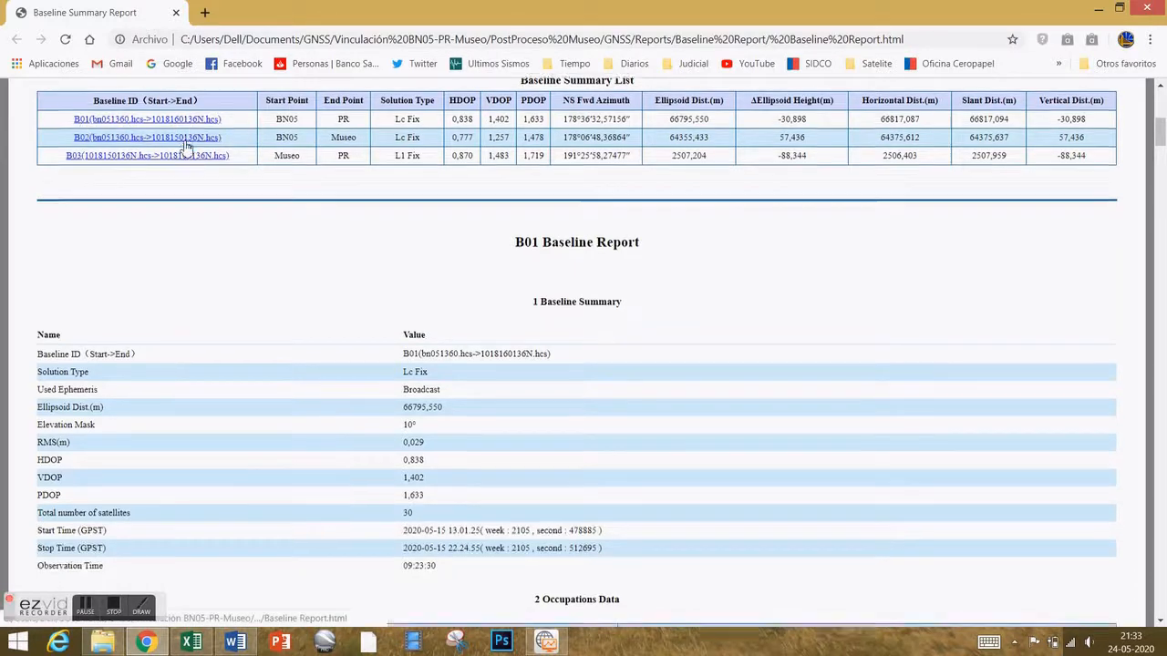
pyautogui.scroll(1, 252, 196)
pyautogui.scroll(-3, 252, 196)
pyautogui.scroll(-5, 252, 196)
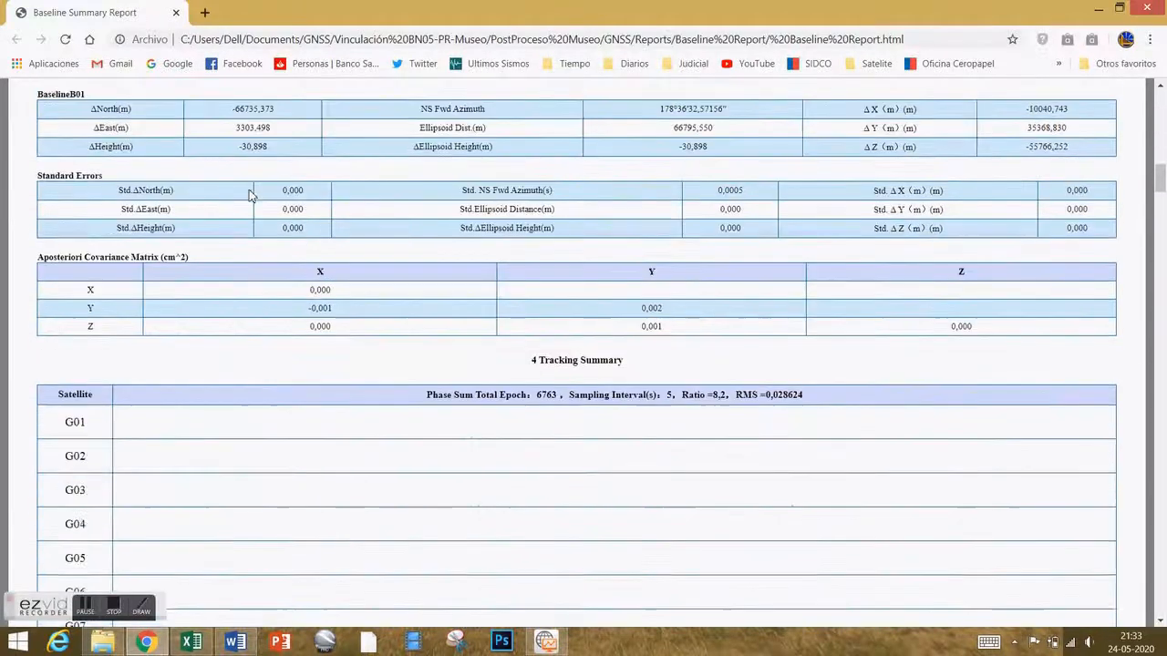
pyautogui.scroll(-15, 252, 196)
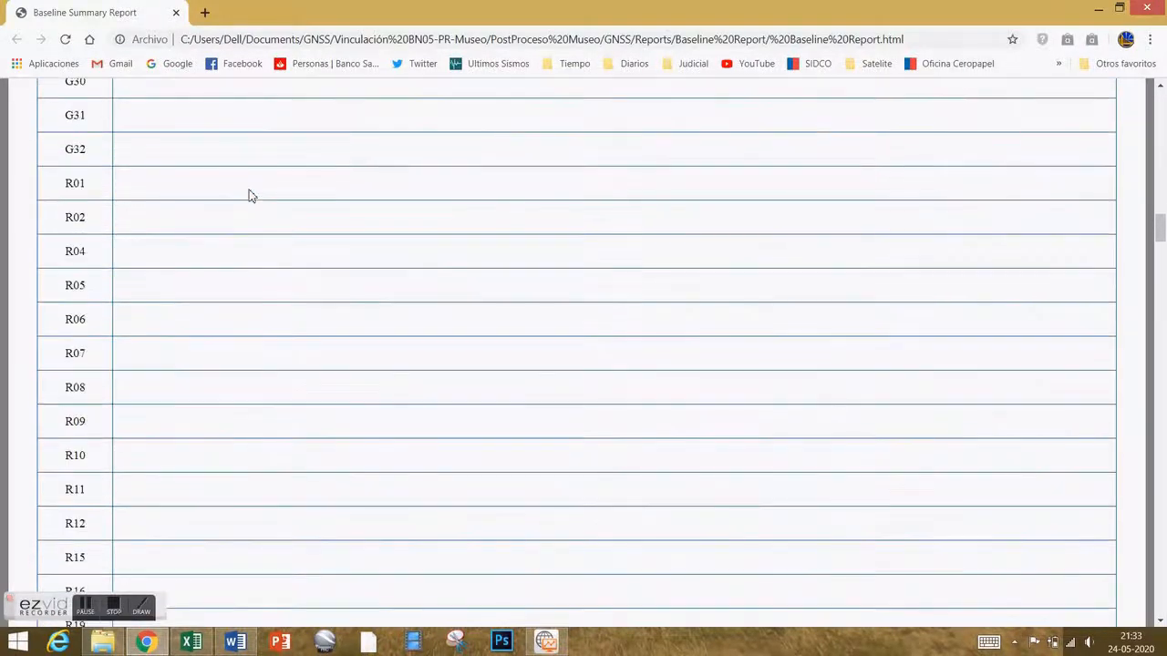
pyautogui.scroll(-4, 251, 196)
pyautogui.scroll(4, 252, 196)
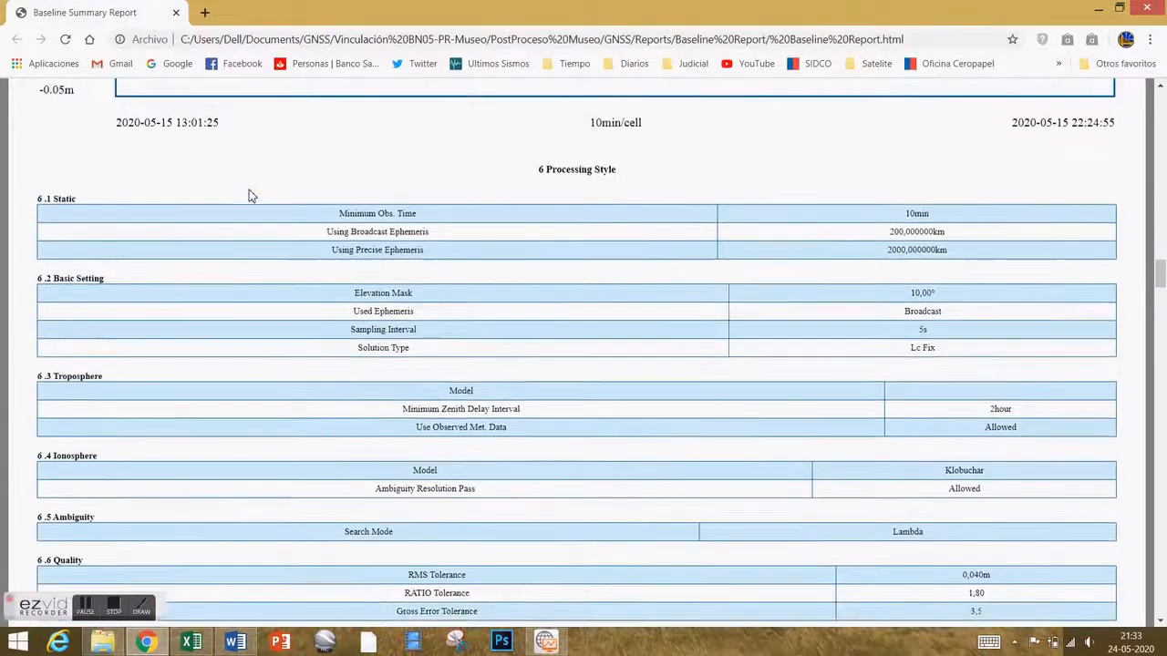
pyautogui.scroll(-2, 251, 196)
pyautogui.scroll(-13, 252, 196)
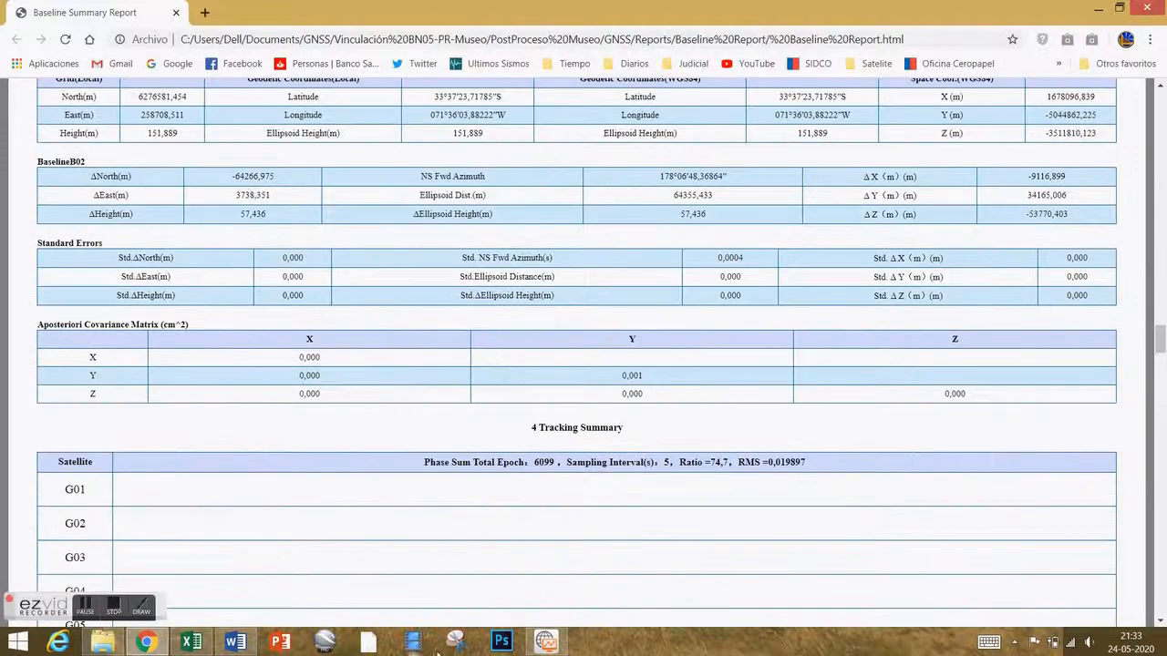
pyautogui.click(545, 642)
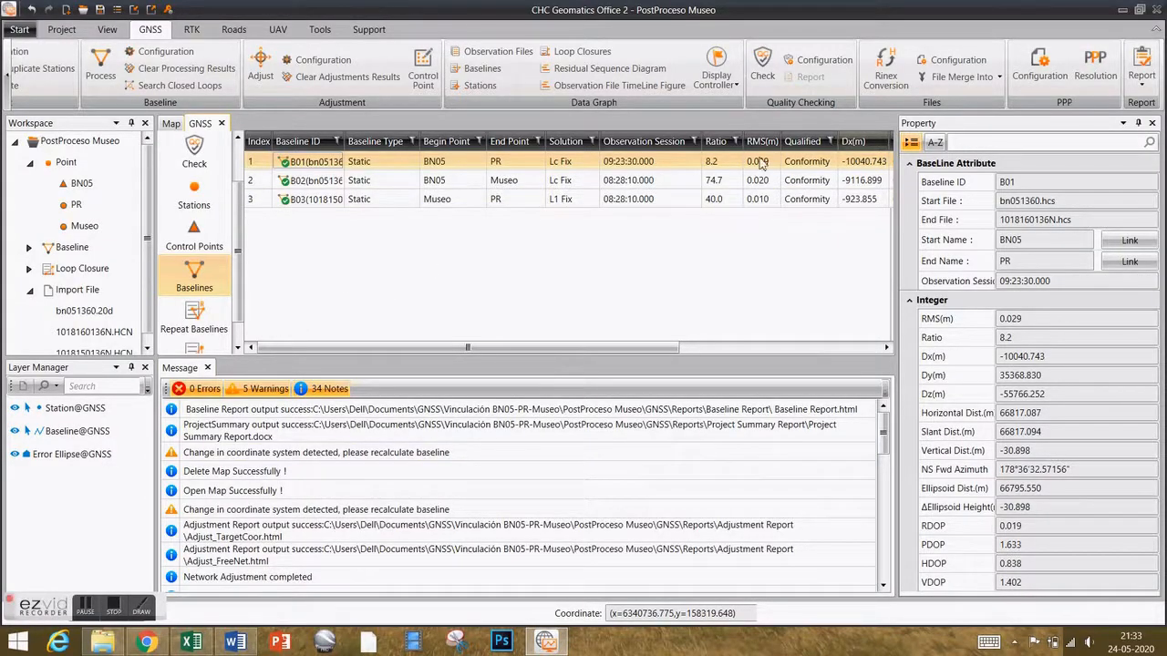
# Generate the Local 3D Constraint Adjustment Report as HTML.
pyautogui.click(1142, 87)
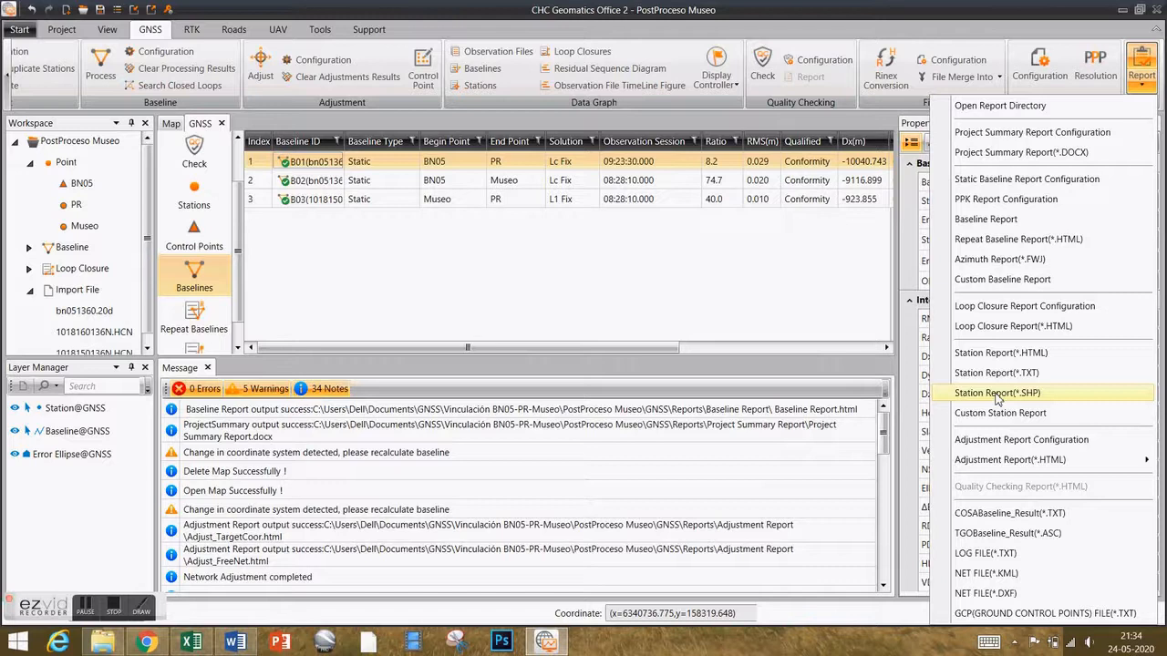
pyautogui.moveTo(1007, 463)
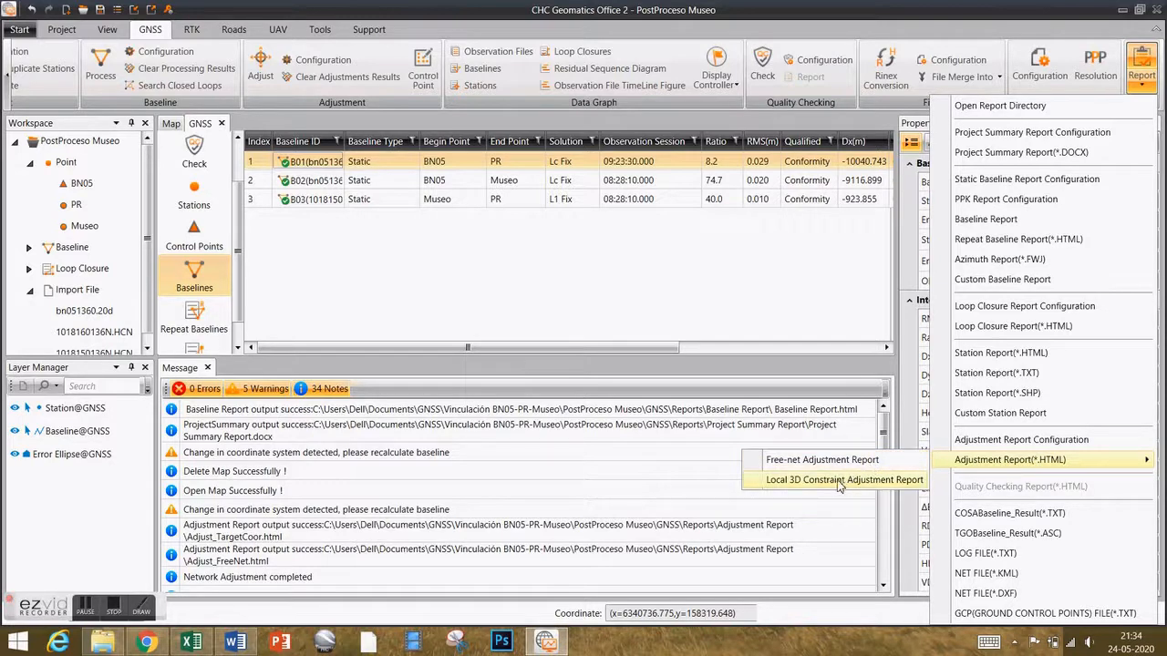
pyautogui.click(839, 483)
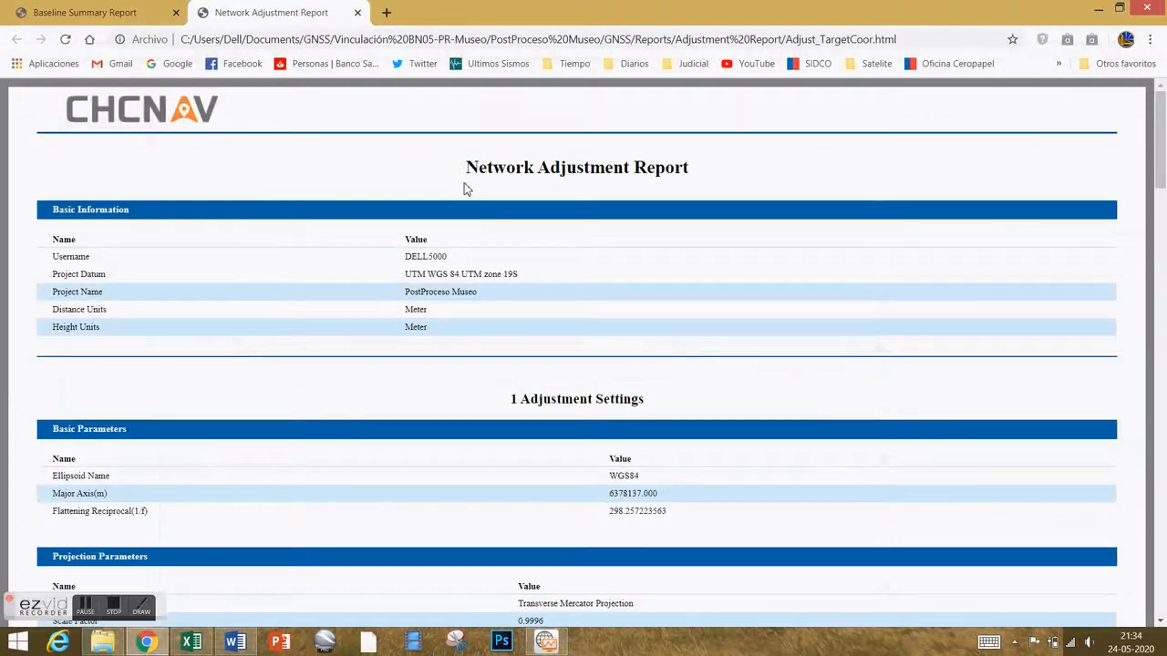
# Scroll through the network adjustment statistics and adjusted coordinates sections.
pyautogui.scroll(-9, 533, 277)
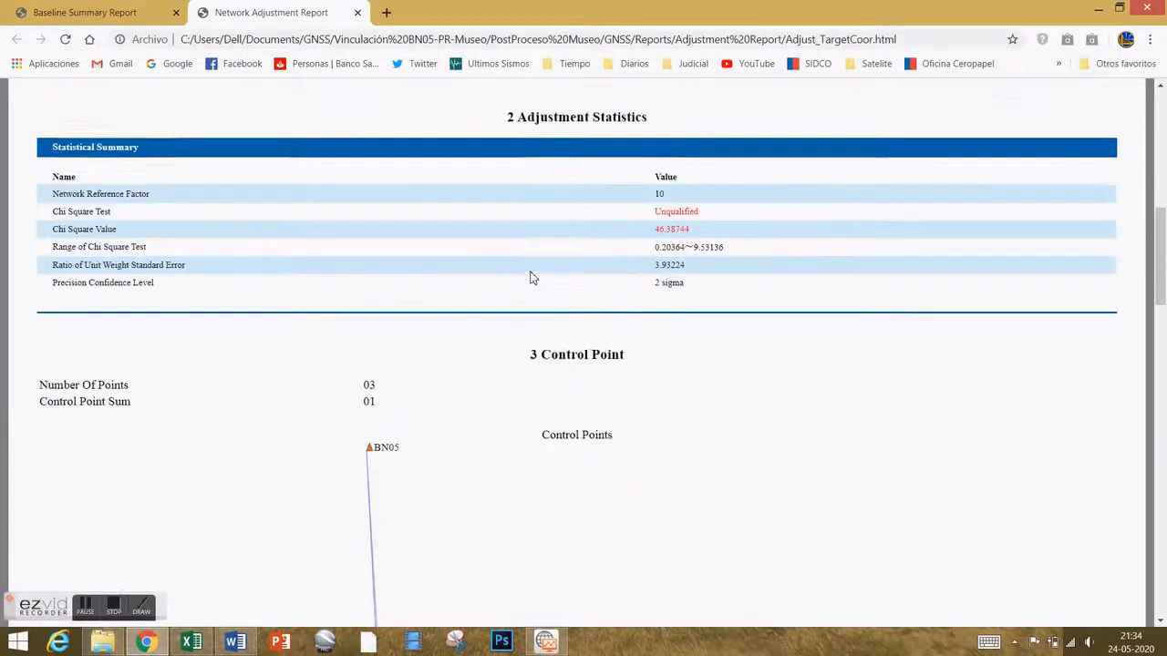
pyautogui.scroll(-8, 533, 276)
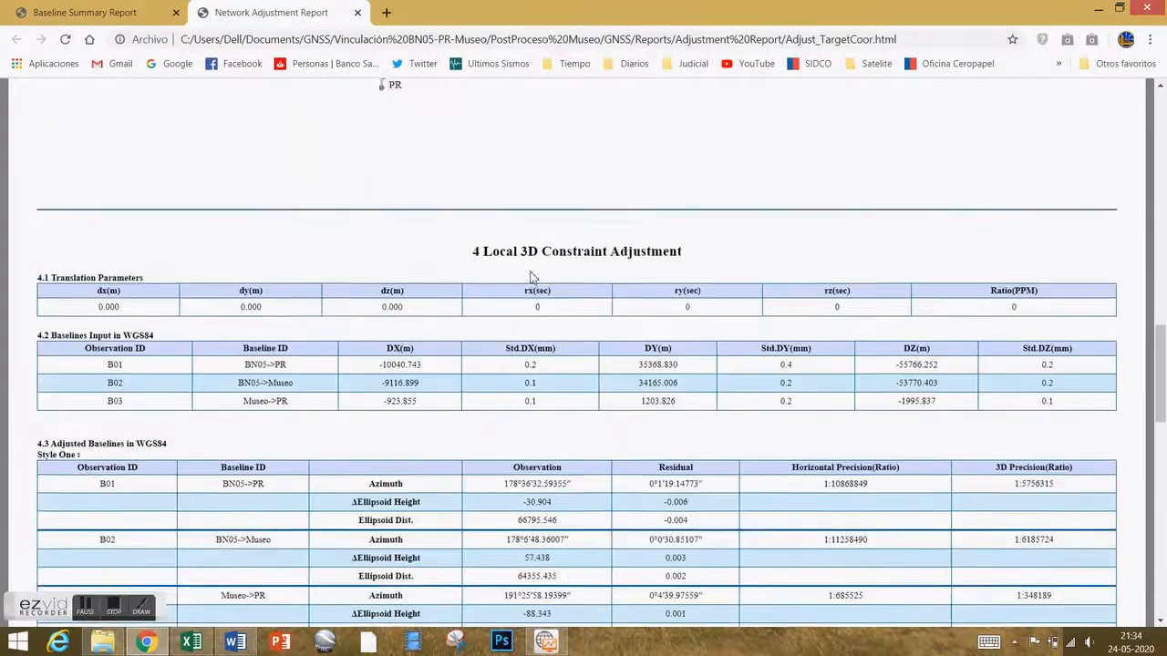
pyautogui.scroll(-2, 513, 240)
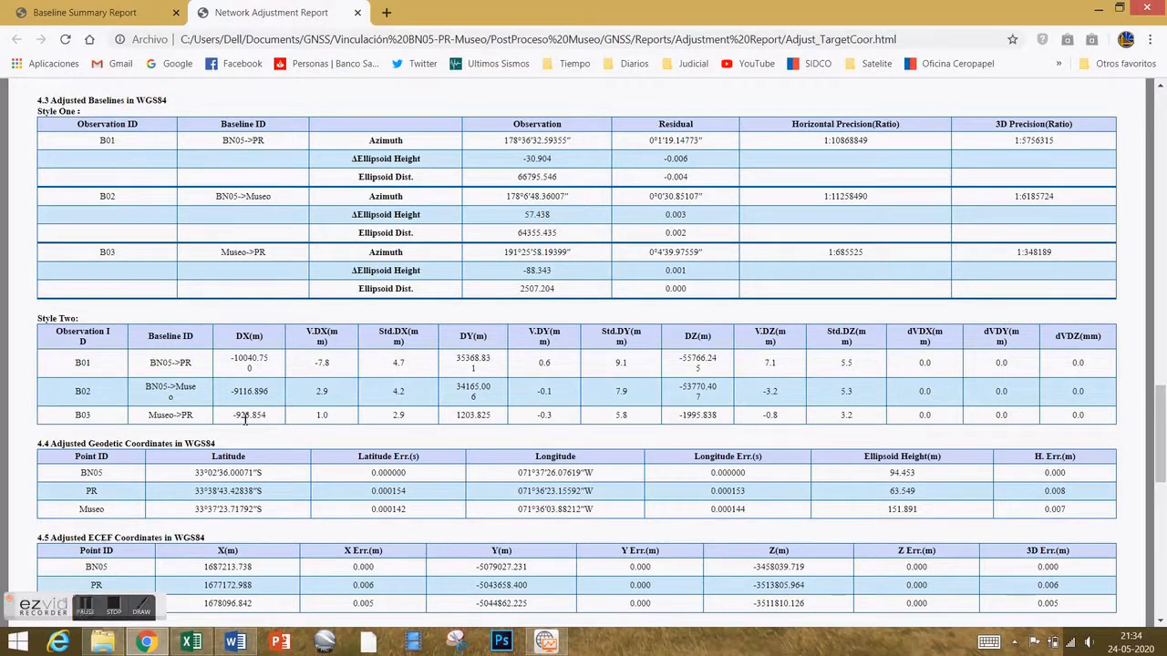
pyautogui.scroll(-3, 244, 419)
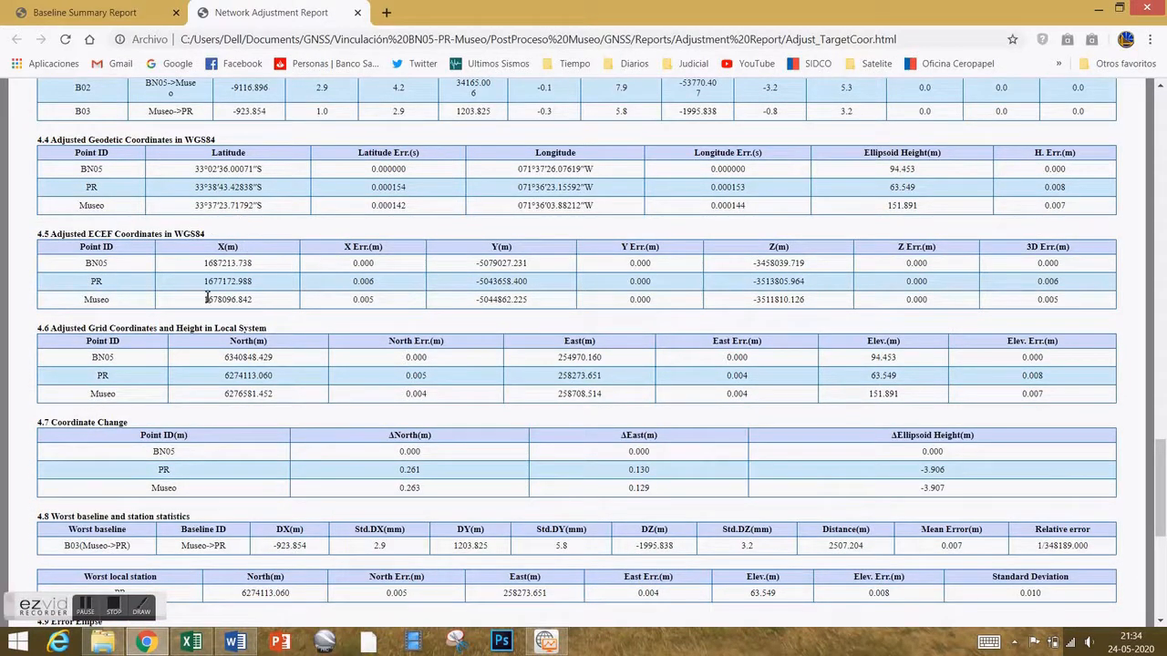
pyautogui.scroll(-3, 294, 398)
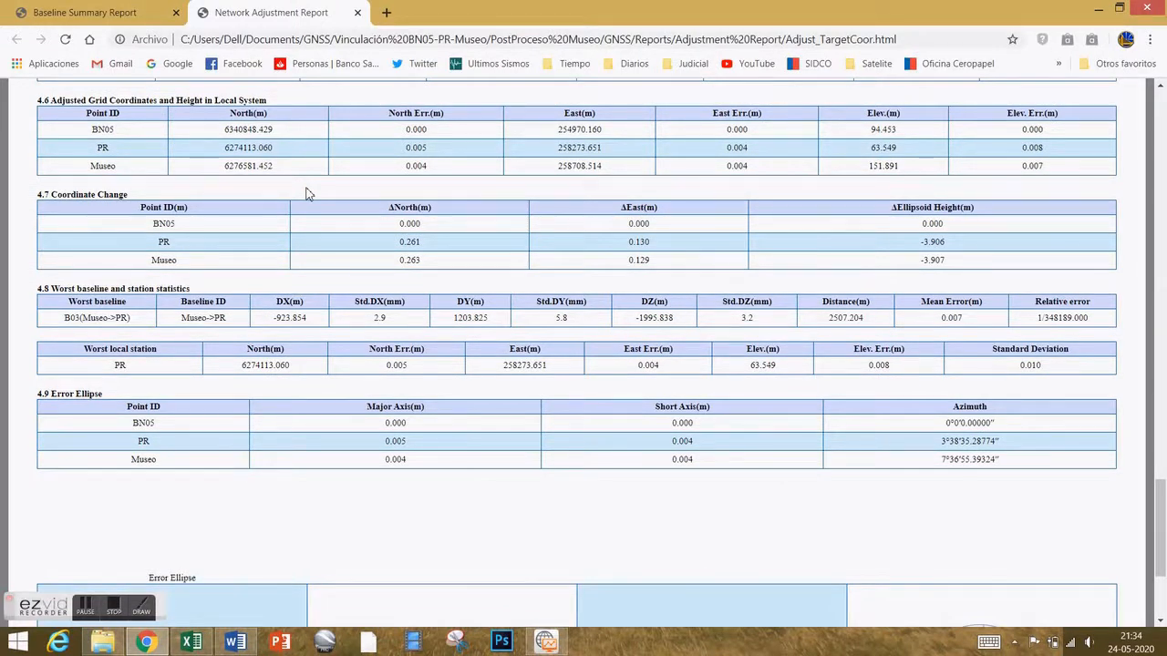
pyautogui.scroll(1, 267, 163)
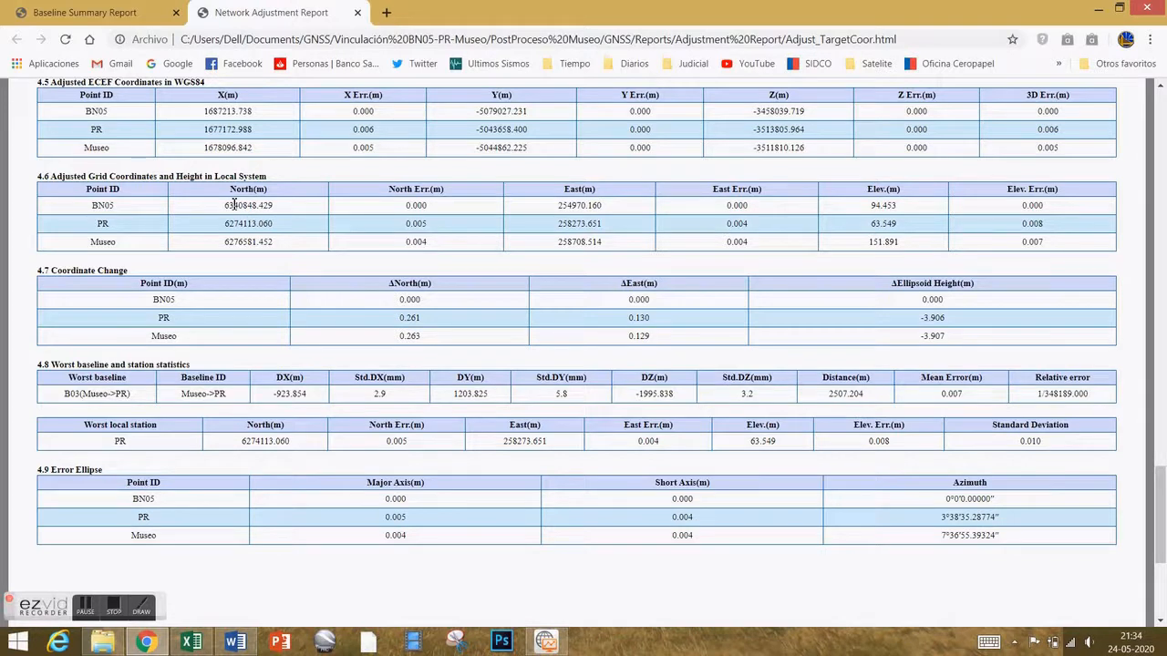
# Highlight the adjusted PR and Museo grid coordinates, check the error ellipses, then return to CHC Geomatics Office.
pyautogui.moveTo(244, 226); pyautogui.dragTo(504, 256)
pyautogui.click(231, 230)
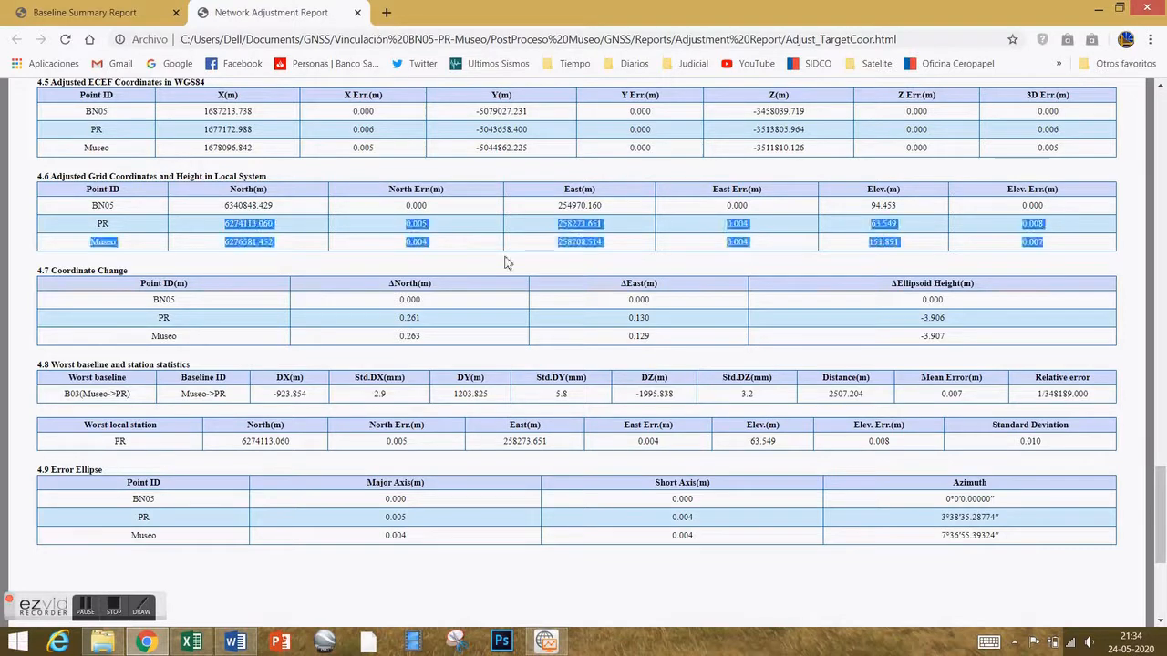
pyautogui.click(609, 230)
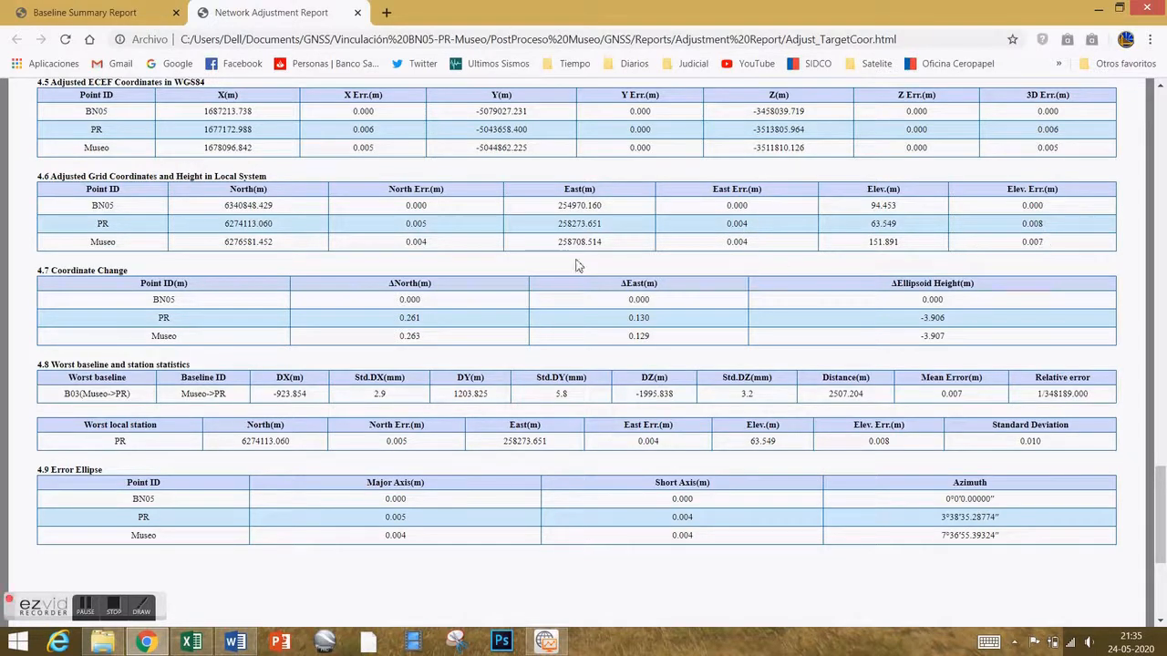
pyautogui.scroll(-1, 506, 353)
pyautogui.scroll(-3, 506, 354)
pyautogui.scroll(10, 506, 353)
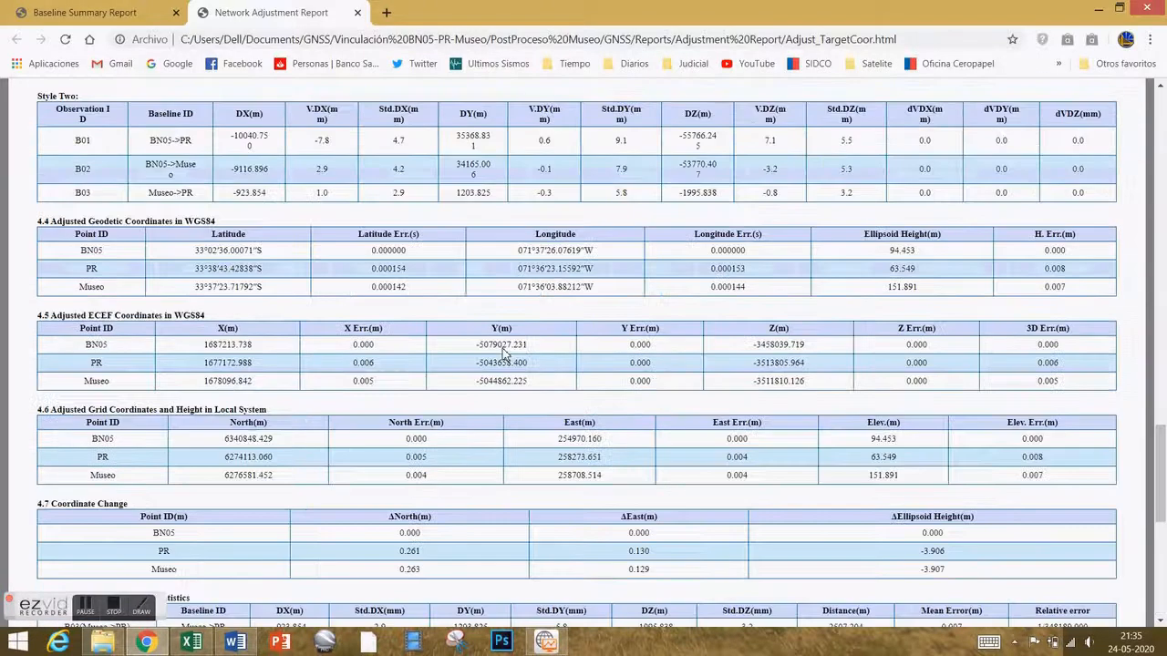
pyautogui.scroll(5, 506, 354)
pyautogui.hotkey('alt', 'Tab')
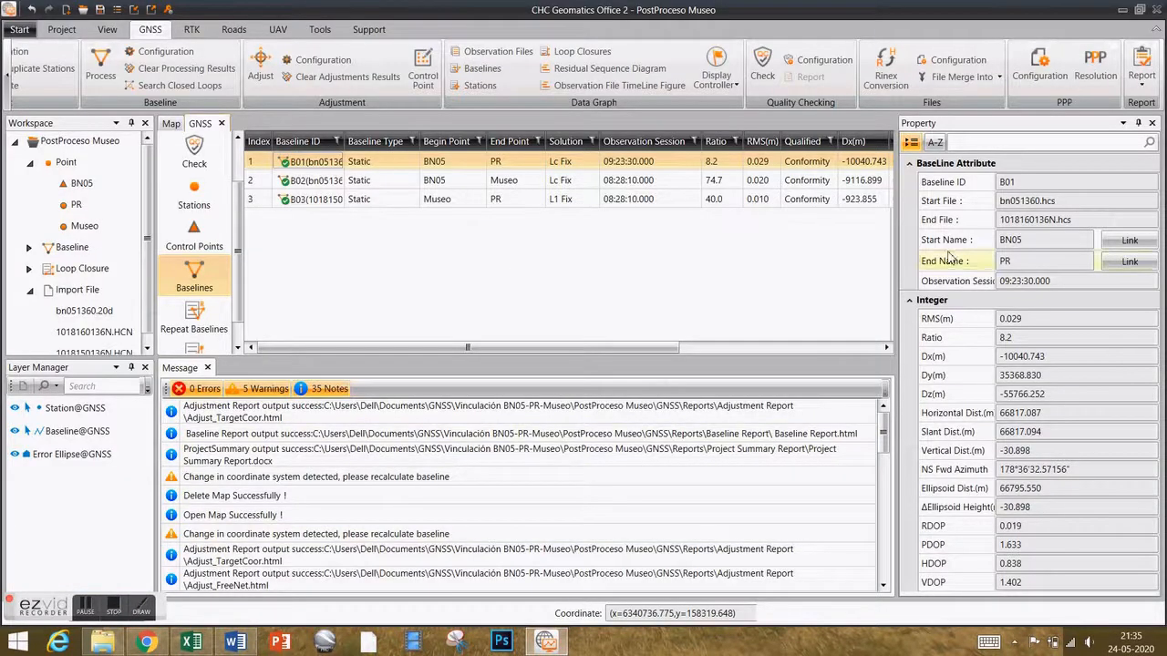
pyautogui.click(171, 125)
pyautogui.scroll(-2, 425, 216)
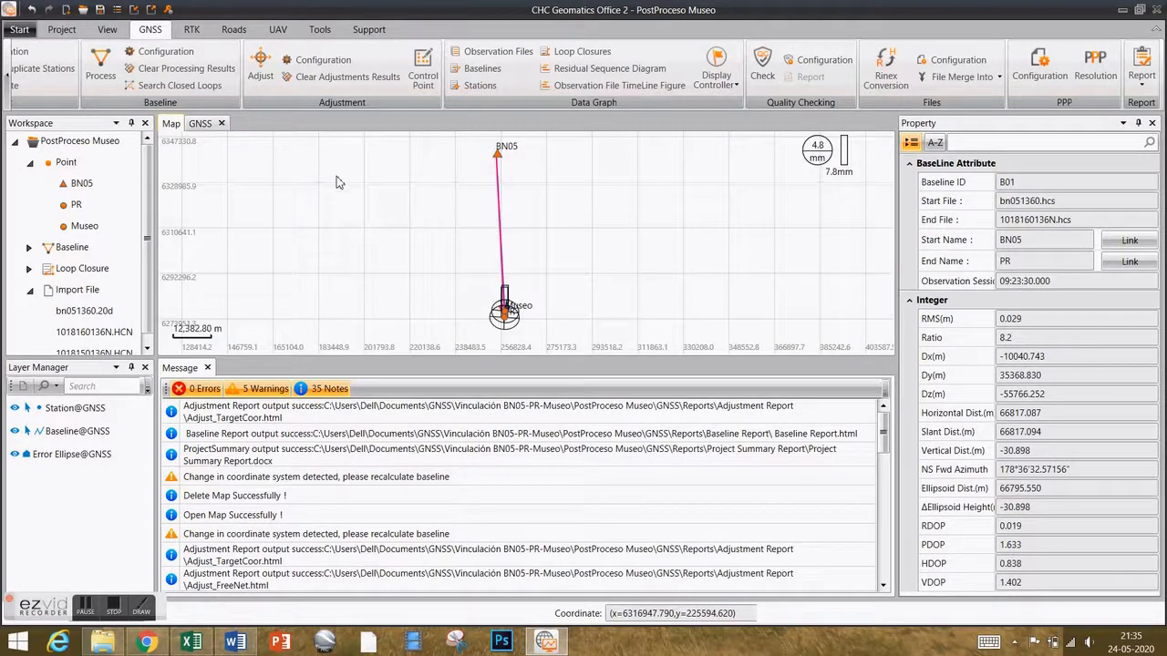
pyautogui.click(199, 124)
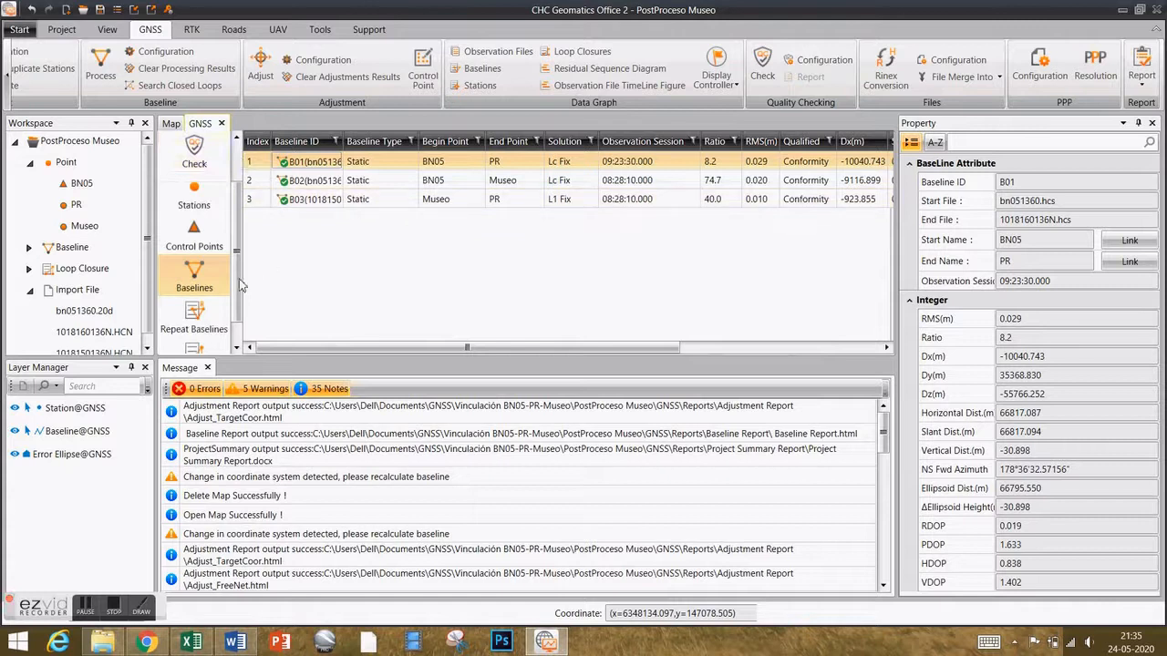
pyautogui.scroll(-1, 227, 264)
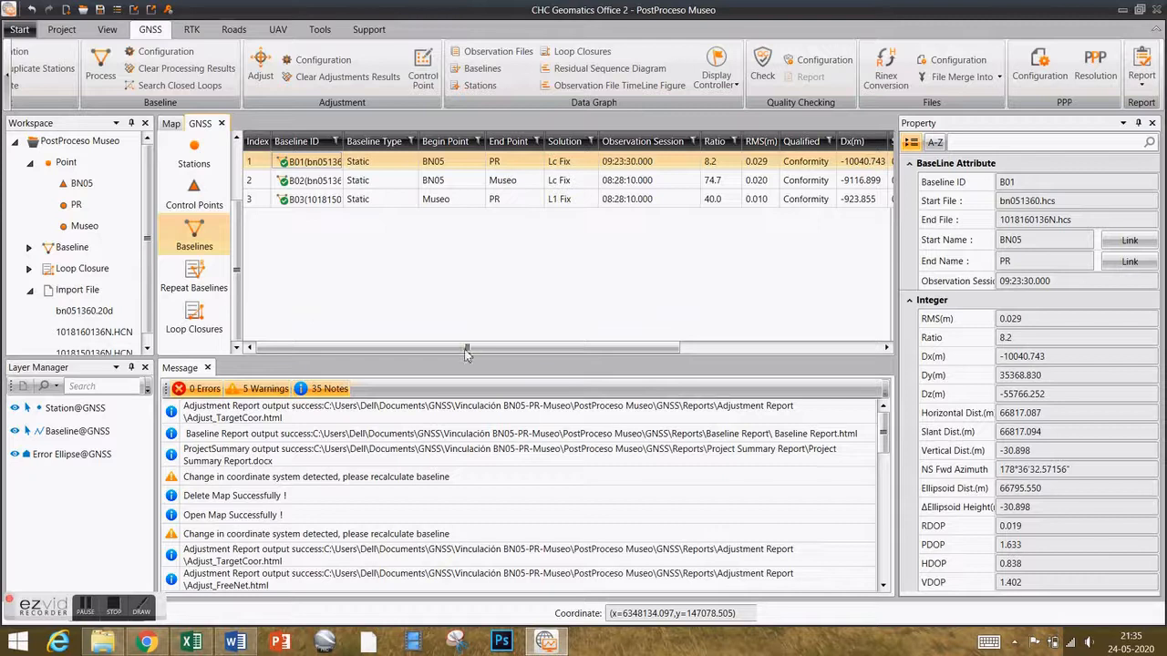
pyautogui.moveTo(467, 351)
pyautogui.mouseDown()
pyautogui.moveTo(512, 352)
pyautogui.moveTo(468, 354)
pyautogui.mouseUp()
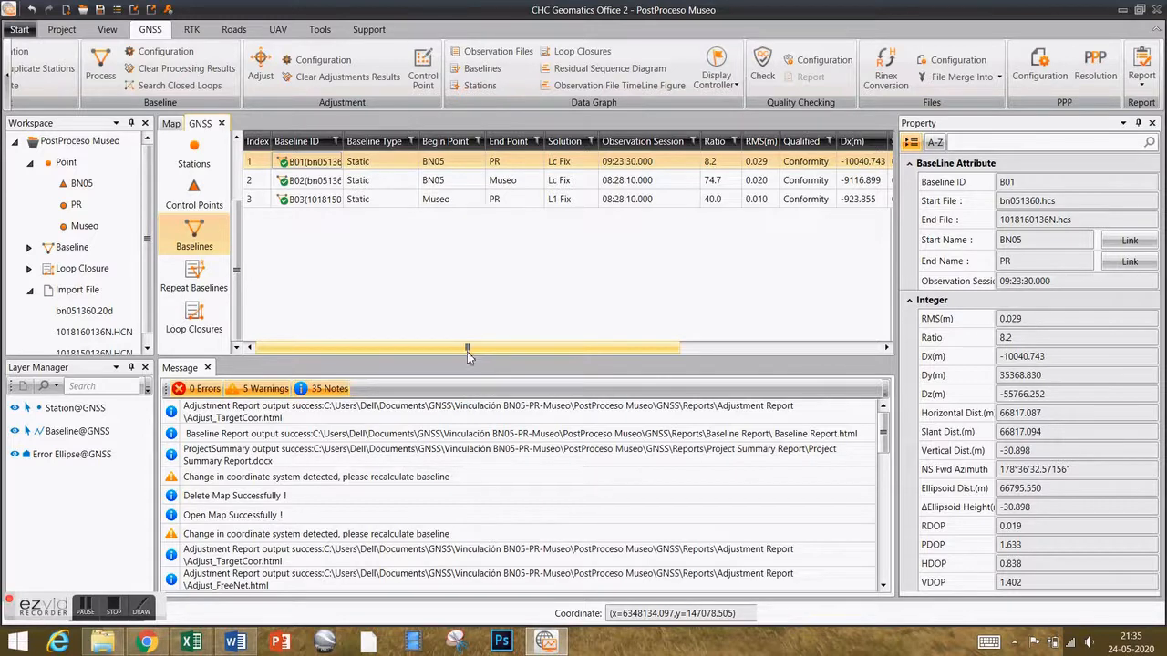
pyautogui.moveTo(467, 353); pyautogui.dragTo(565, 354)
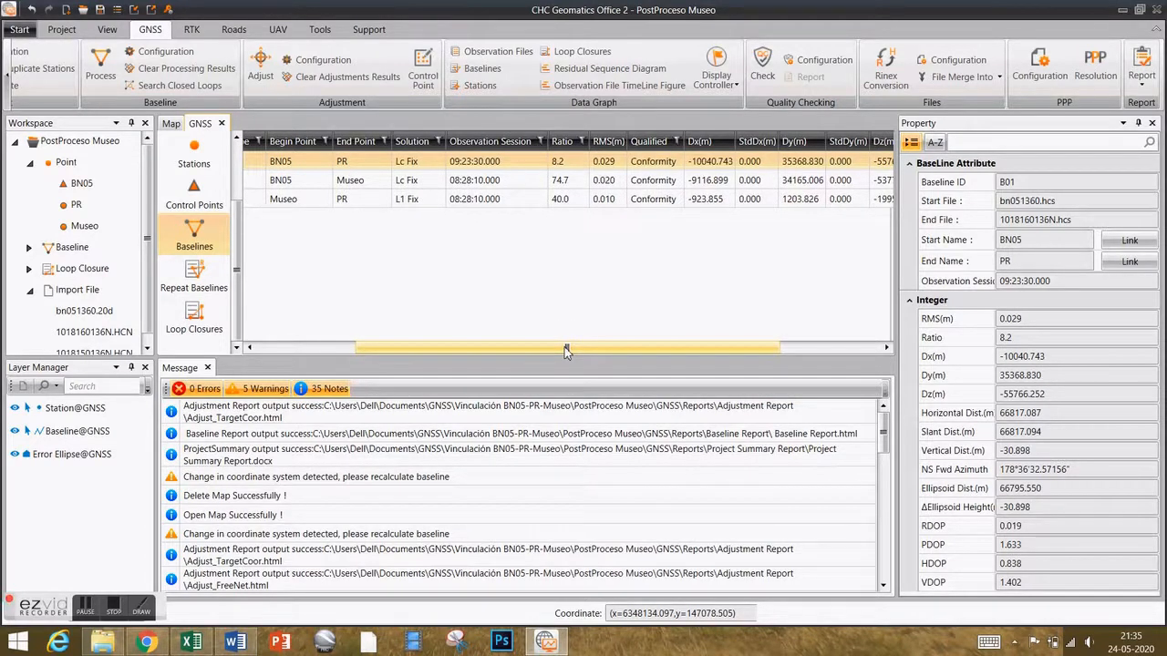
pyautogui.moveTo(565, 353); pyautogui.dragTo(456, 354)
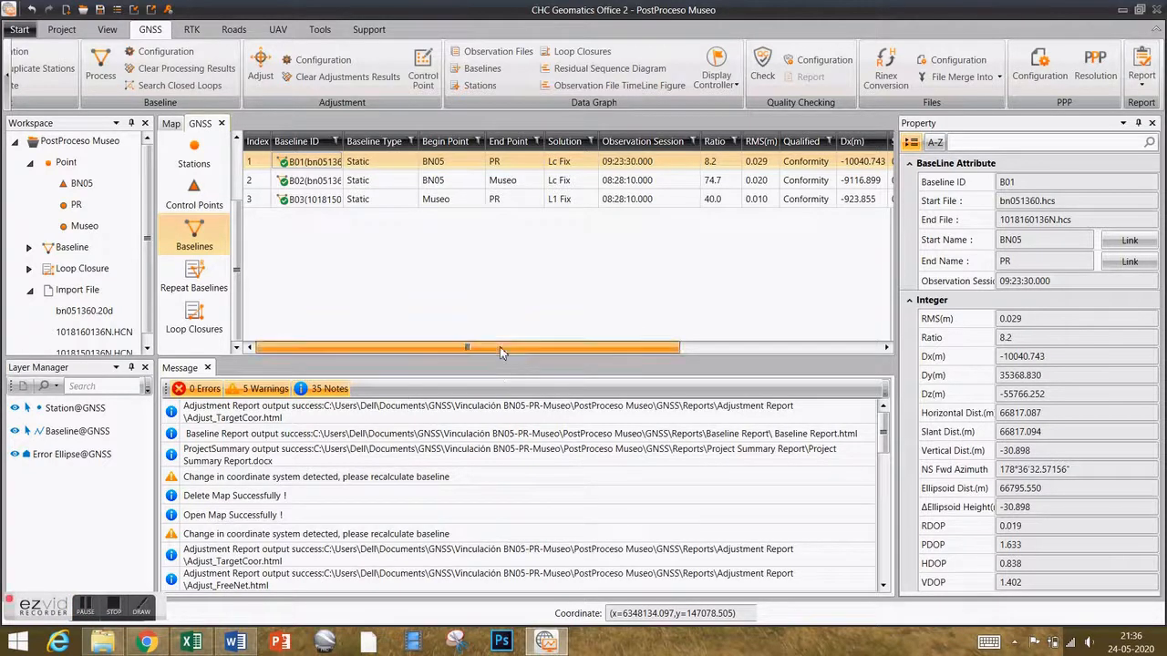
pyautogui.moveTo(500, 350); pyautogui.dragTo(578, 352)
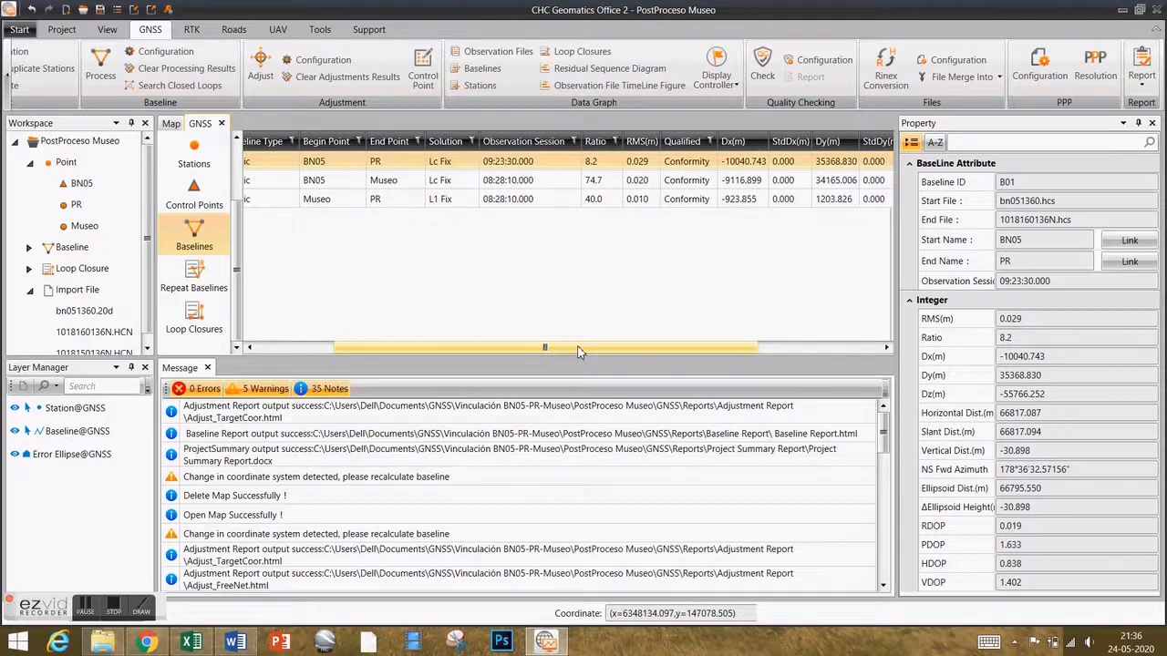